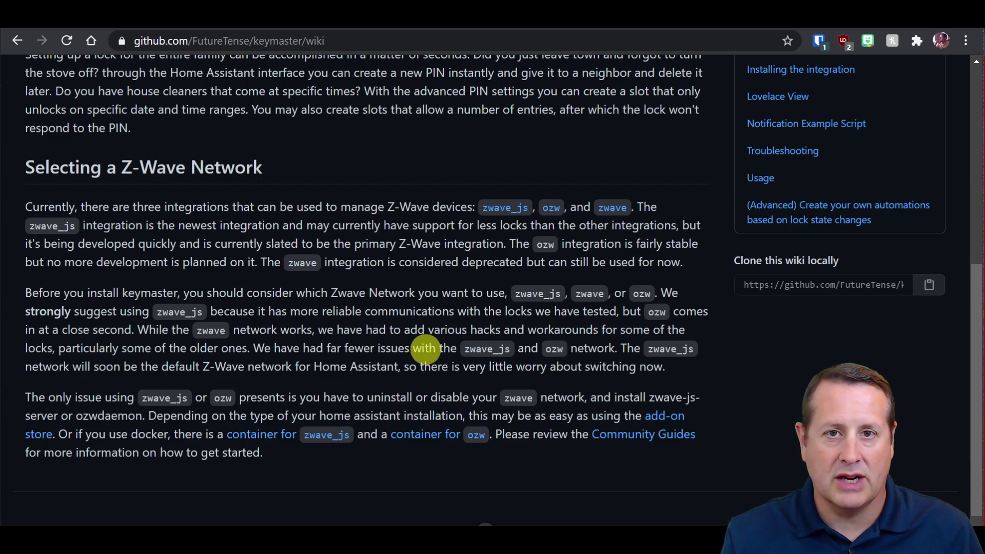
Glance at the HACS page, then return to the keymaster wiki and open Pre Installation Steps (IMPORTANT).
scroll(424, 348, "up", 3)
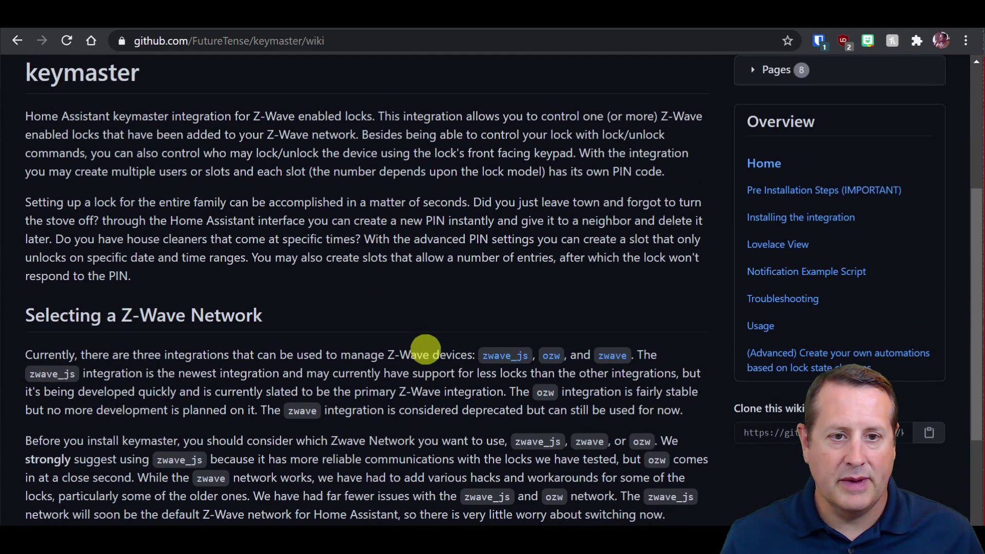
left_click(241, 24)
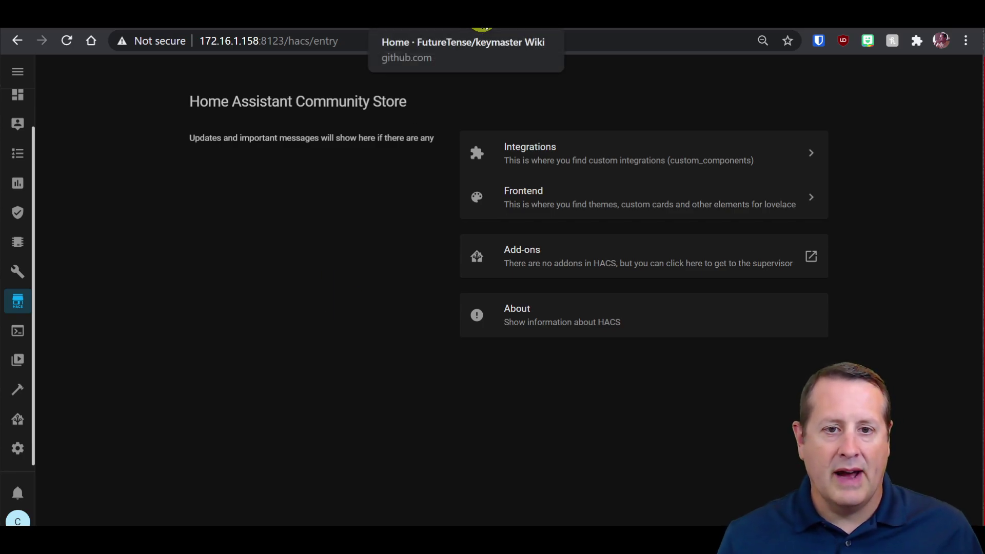
left_click(483, 25)
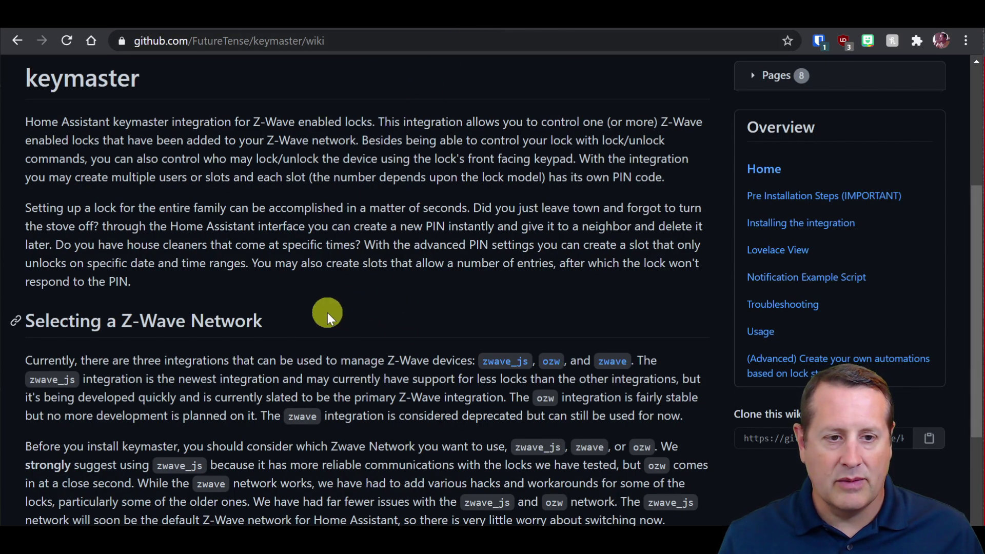
scroll(328, 313, "up", 4)
scroll(396, 374, "down", 3)
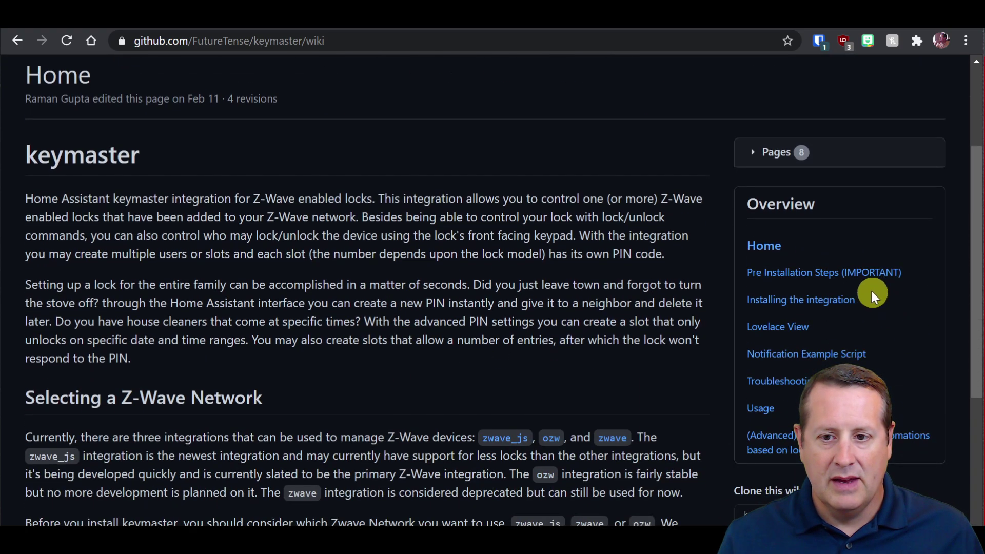
left_click(872, 274)
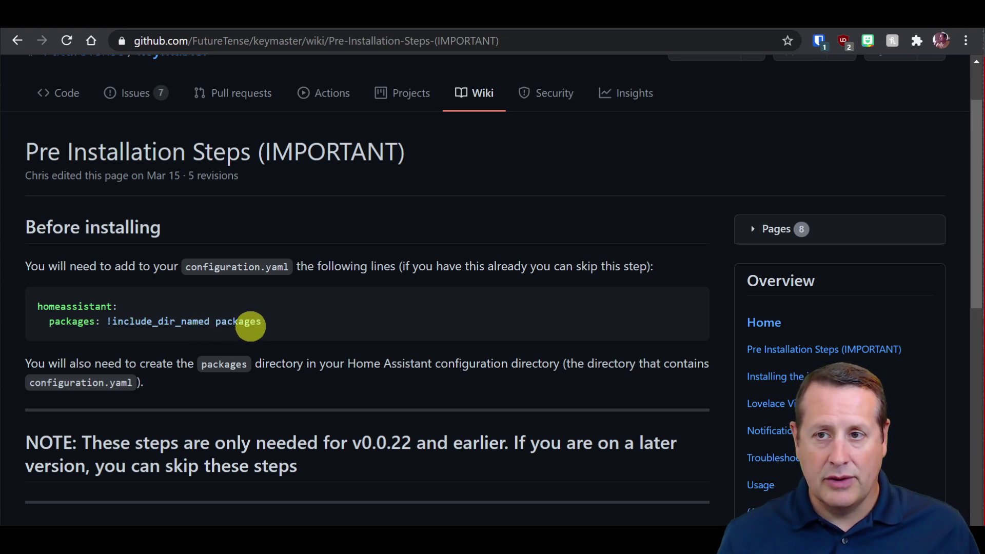
Read through the keymaster Pre Installation Steps wiki page.
scroll(250, 323, "down", 1)
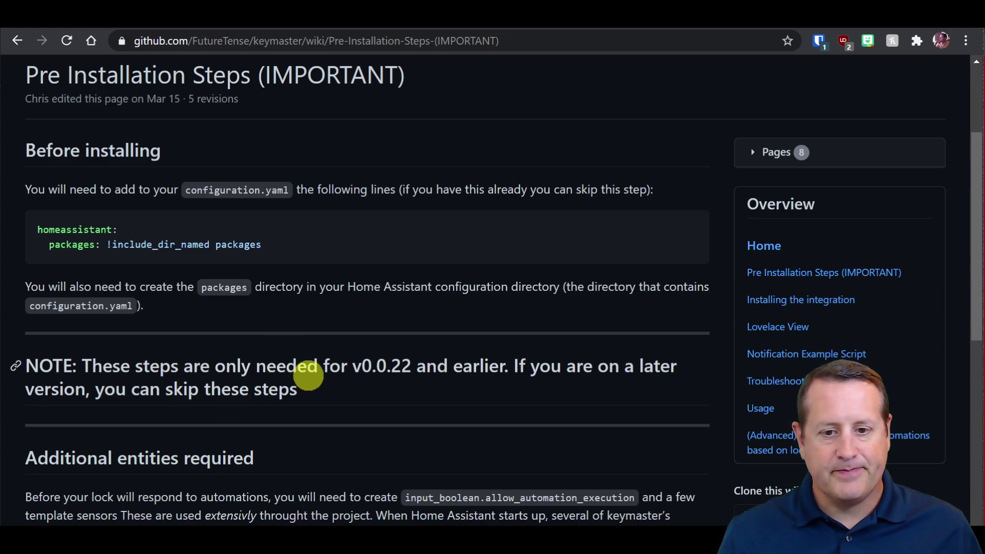
scroll(308, 373, "down", 1)
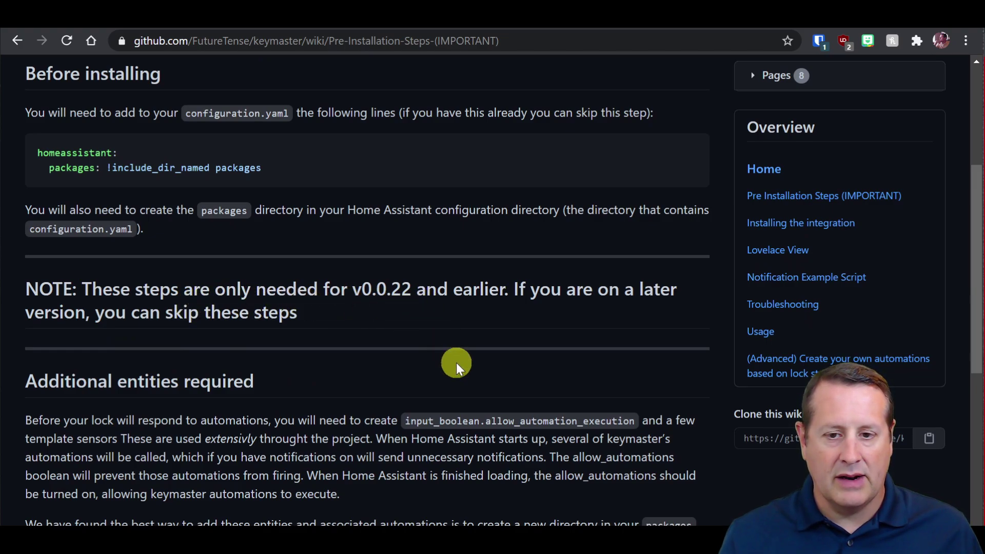
scroll(456, 362, "up", 3)
scroll(484, 343, "down", 4)
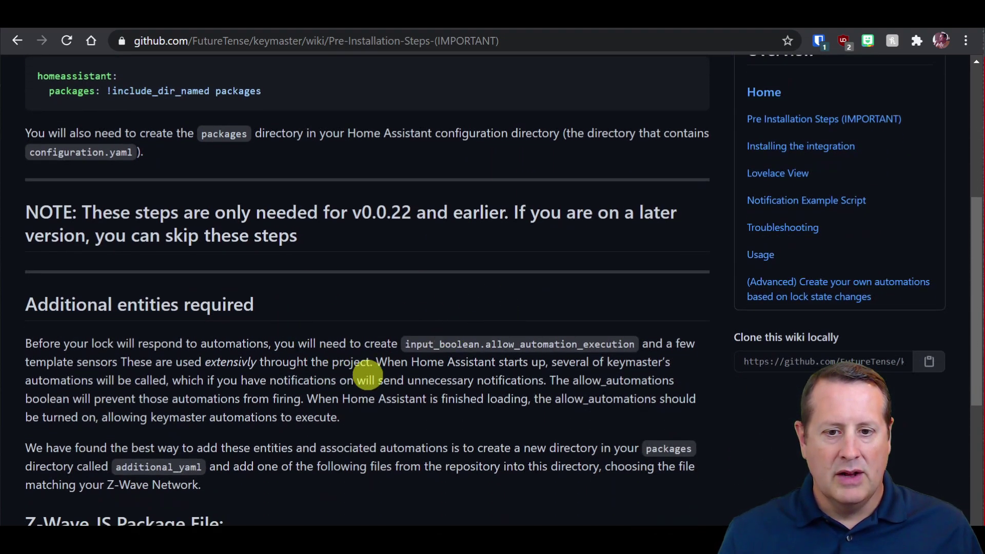
scroll(266, 374, "down", 3)
scroll(270, 363, "down", 2)
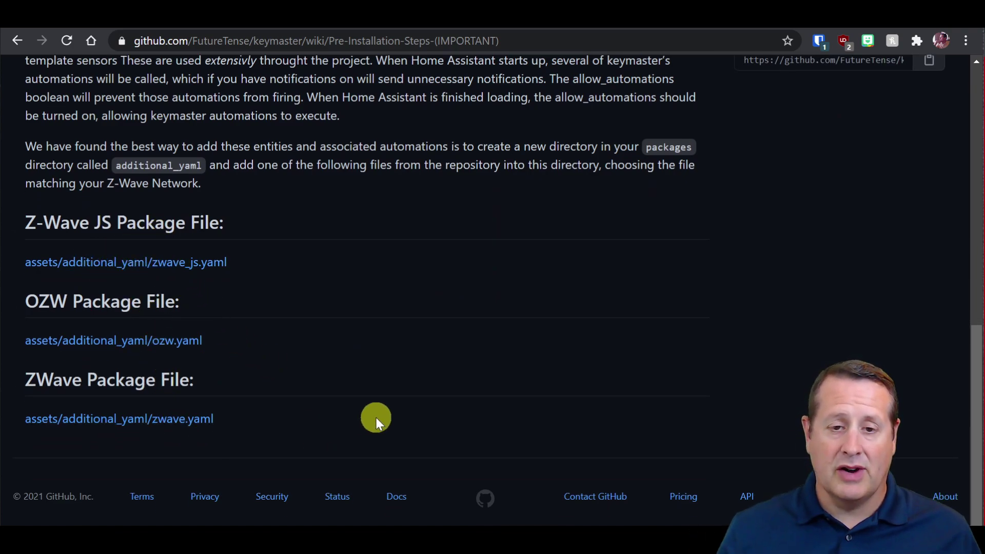
scroll(406, 403, "up", 3)
scroll(462, 397, "up", 2)
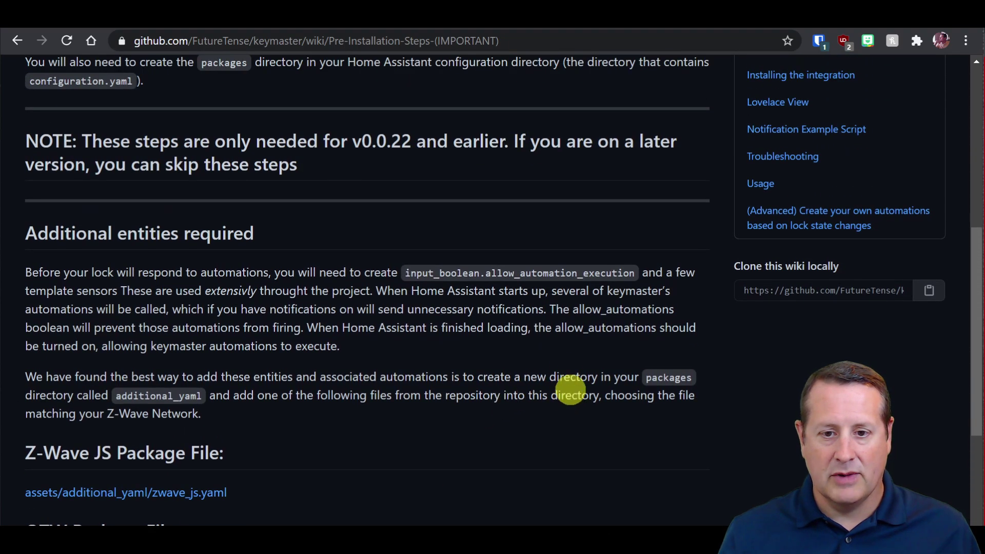
scroll(567, 382, "up", 3)
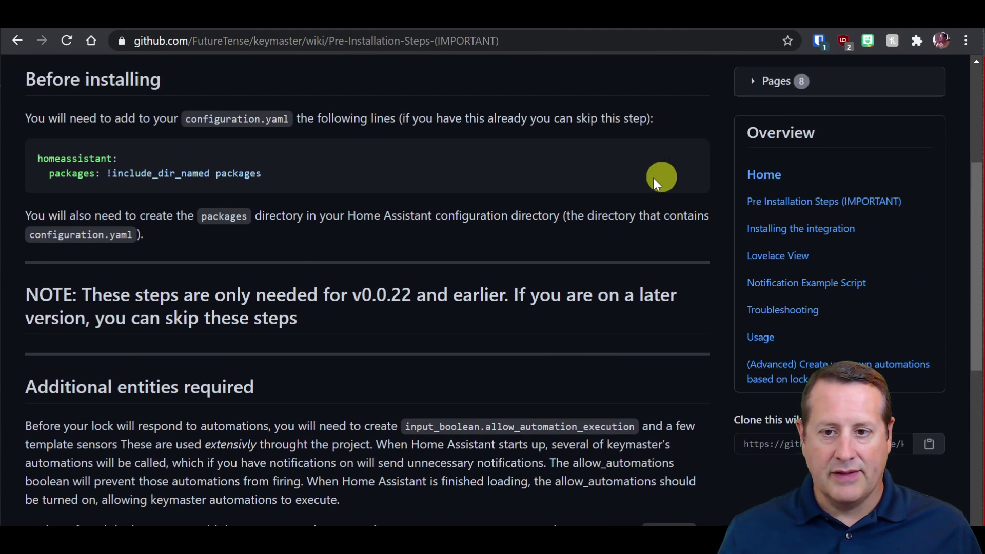
Skim the 'Installing the integration' wiki instructions, then go back to HACS.
left_click(764, 229)
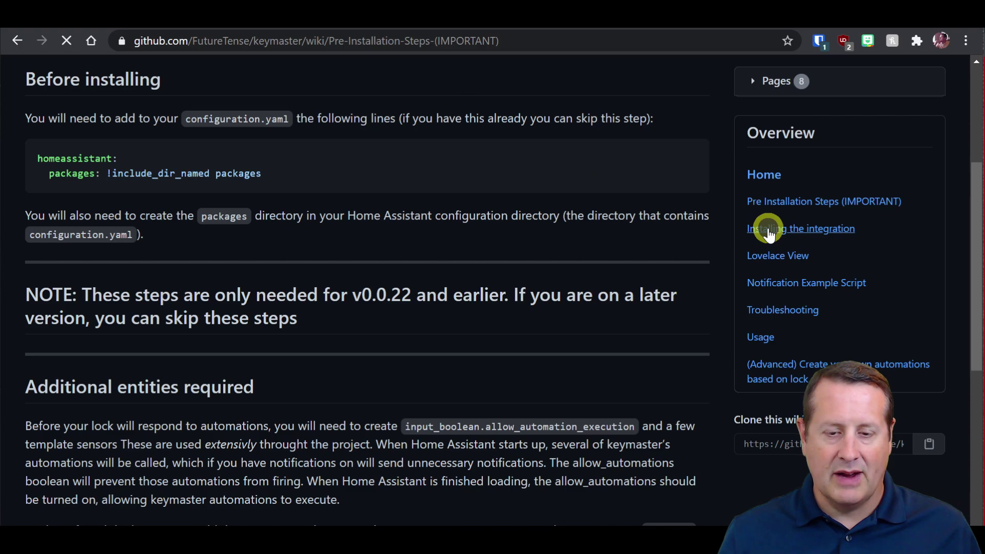
scroll(220, 353, "down", 2)
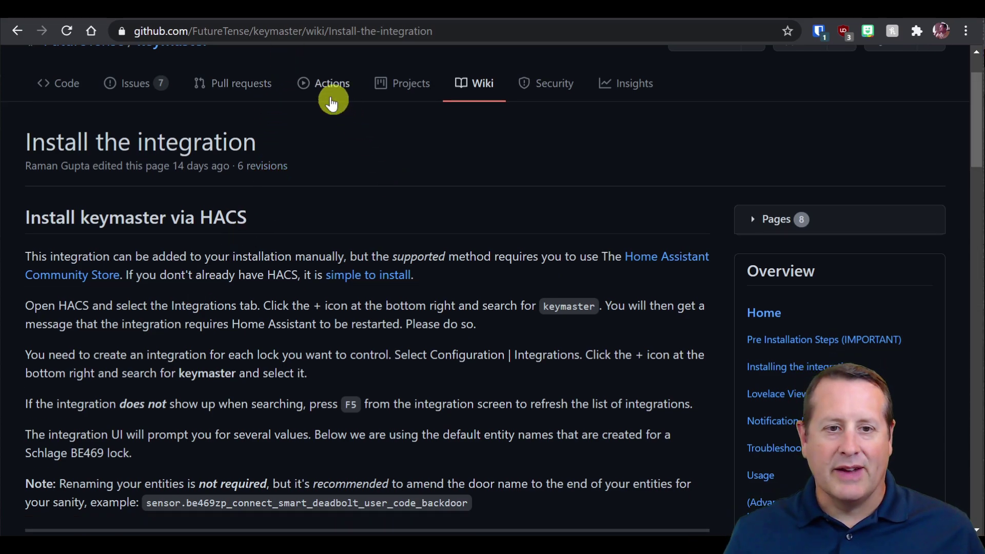
left_click(276, 17)
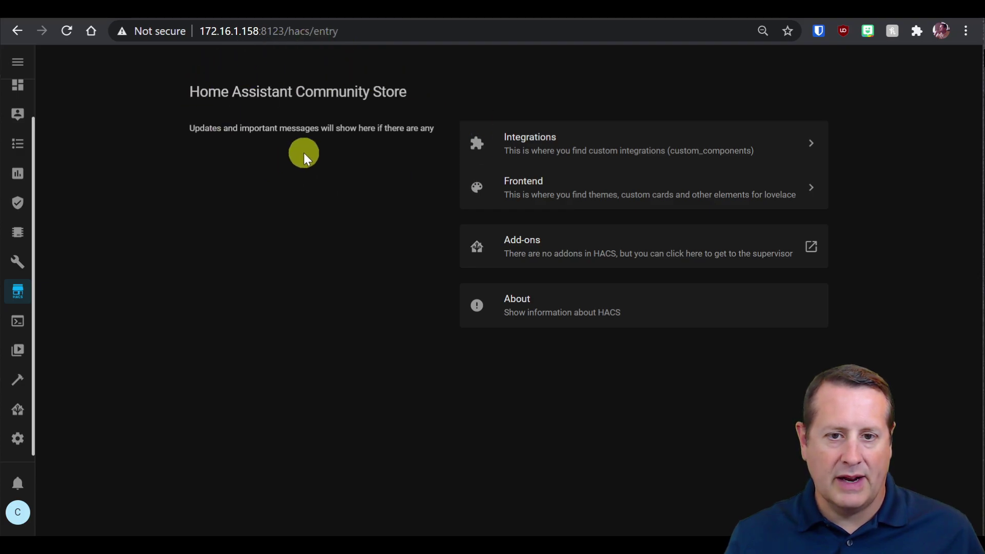
Search HACS integration repositories for 'keym' and open the keymaster repository.
left_click(592, 149)
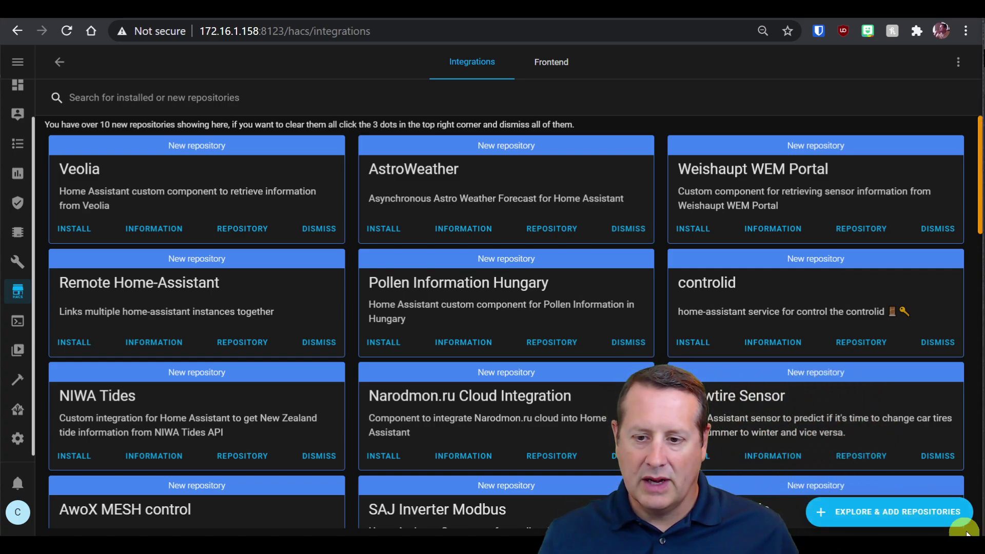
left_click(918, 513)
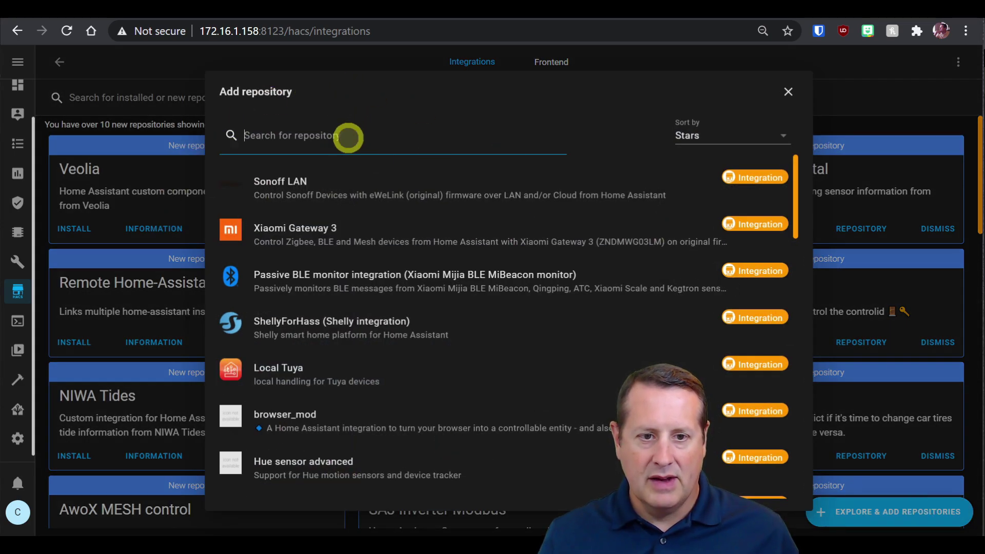
left_click(348, 137)
type("keym")
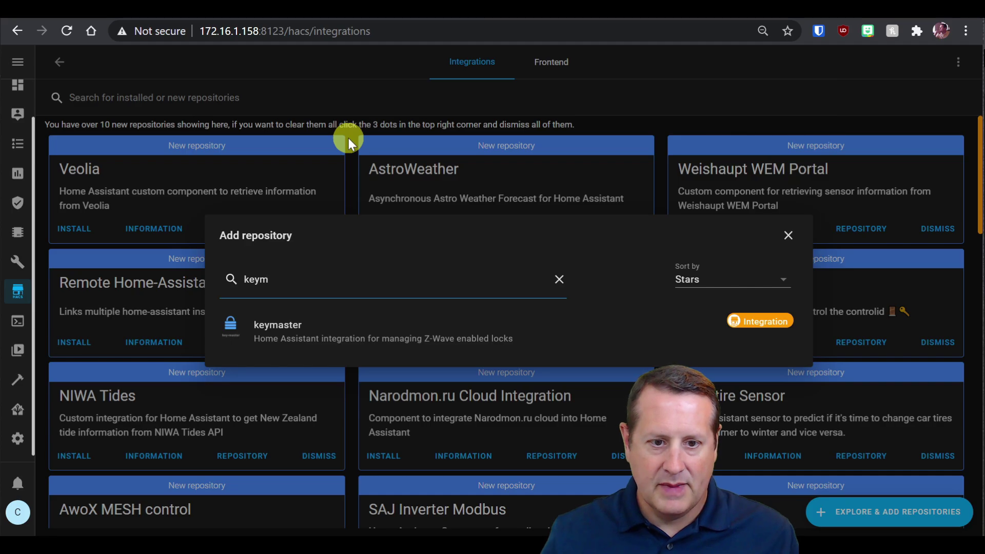
left_click(376, 339)
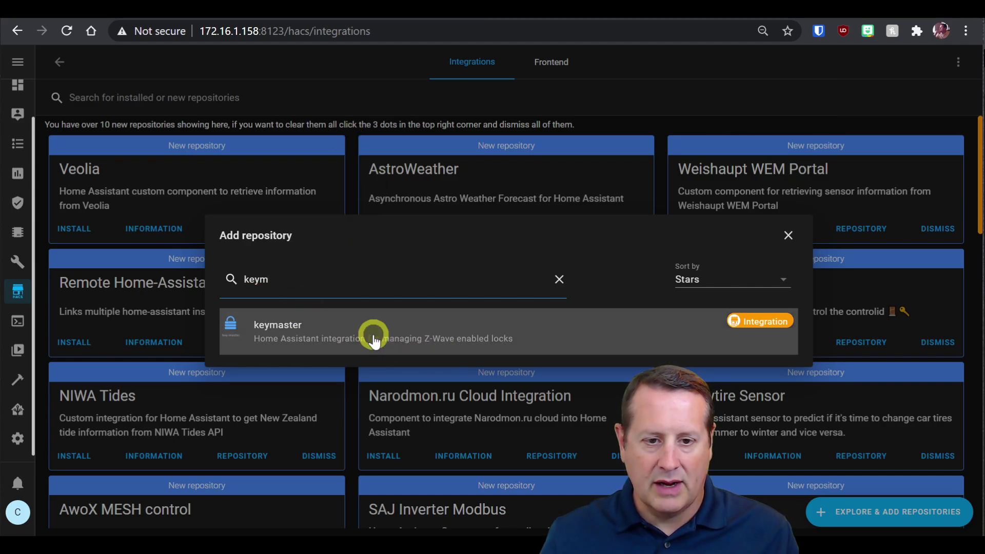
left_click(374, 336)
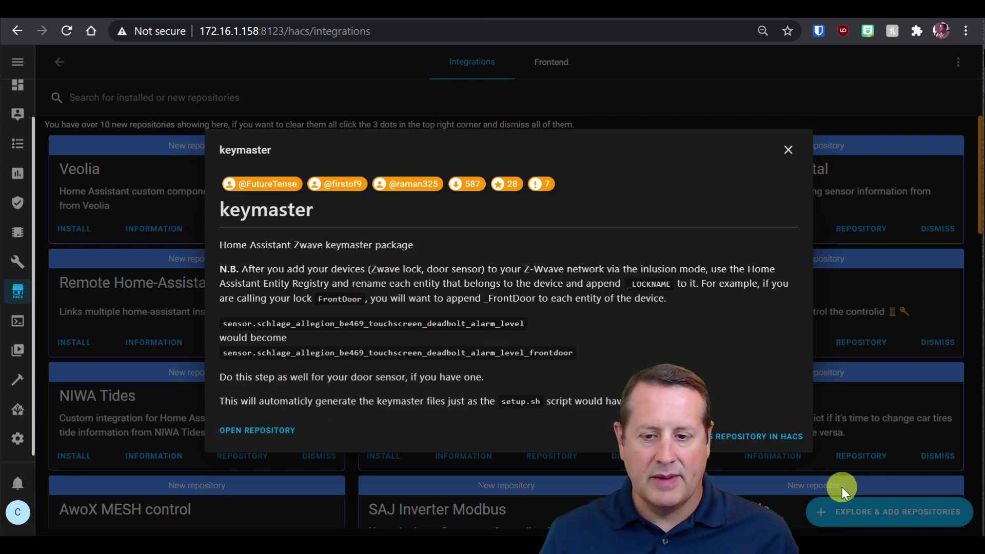
Download keymaster, checking the wiki's pre-installation notes, and install version v0.0.31.
left_click(747, 441)
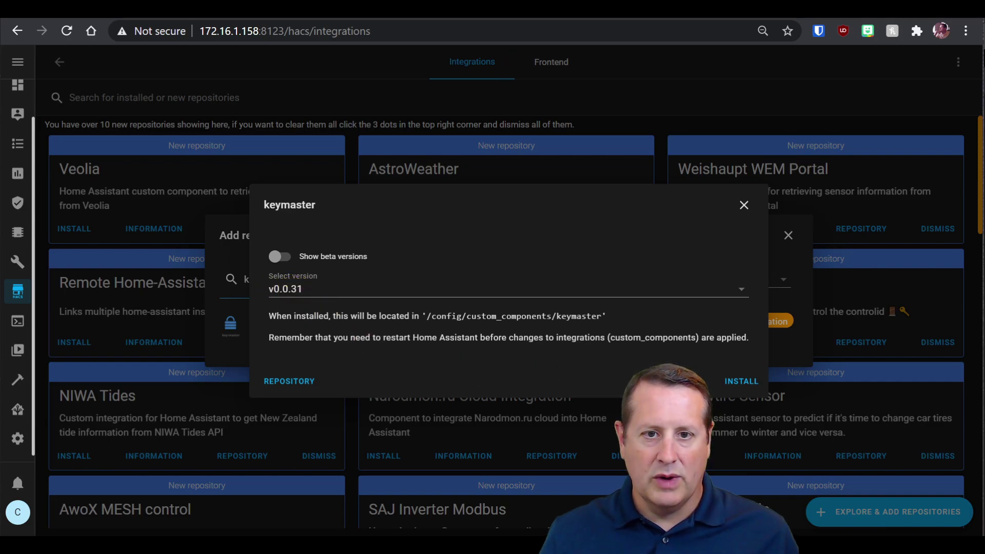
left_click(468, 18)
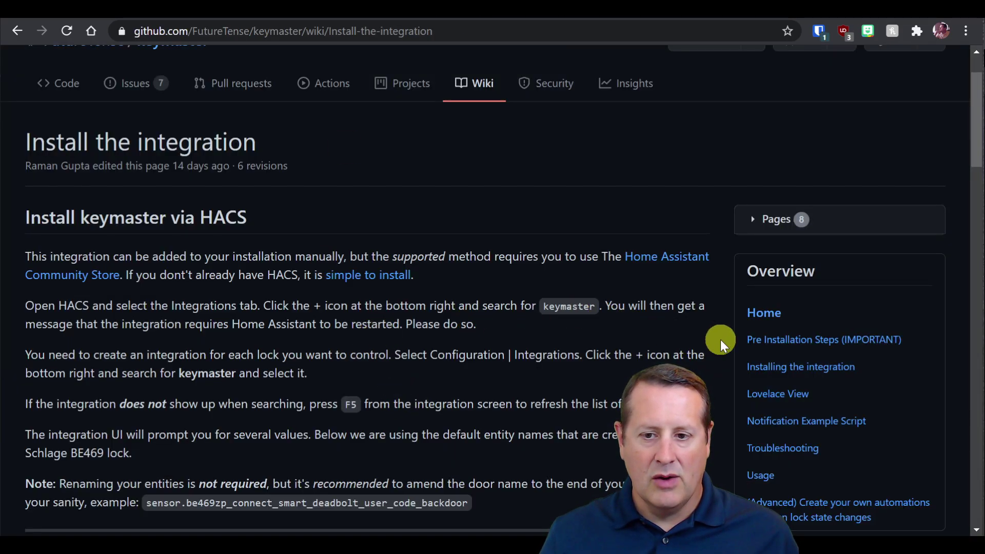
left_click(785, 343)
scroll(428, 359, "down", 4)
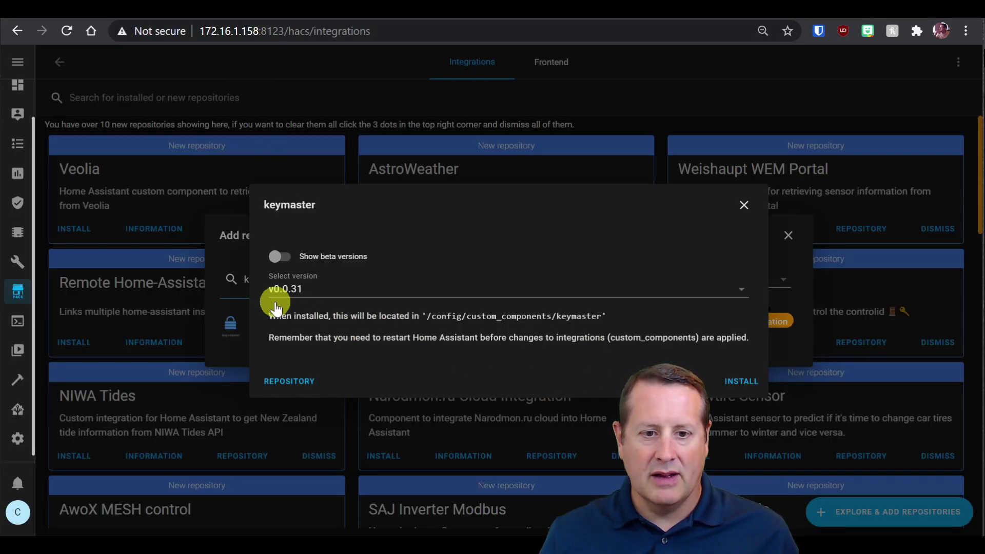
left_click(738, 381)
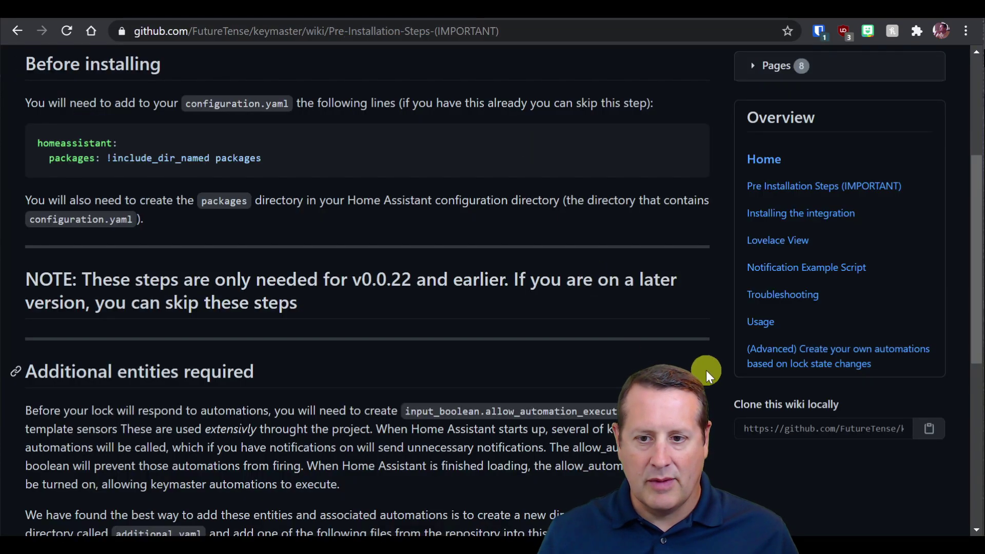
Read the required card modules on the wiki's Lovelace View page, then return to HACS integrations.
left_click(801, 242)
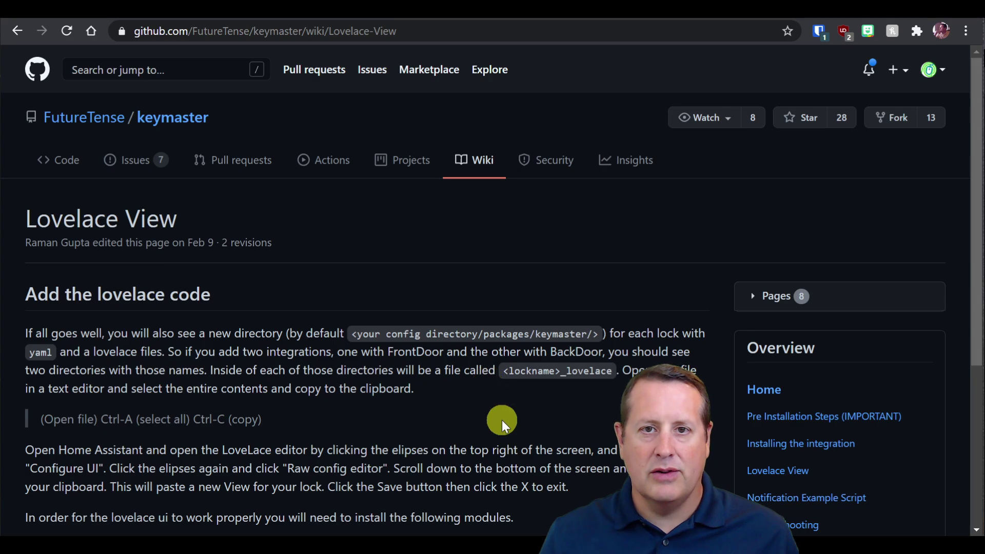
scroll(501, 419, "down", 5)
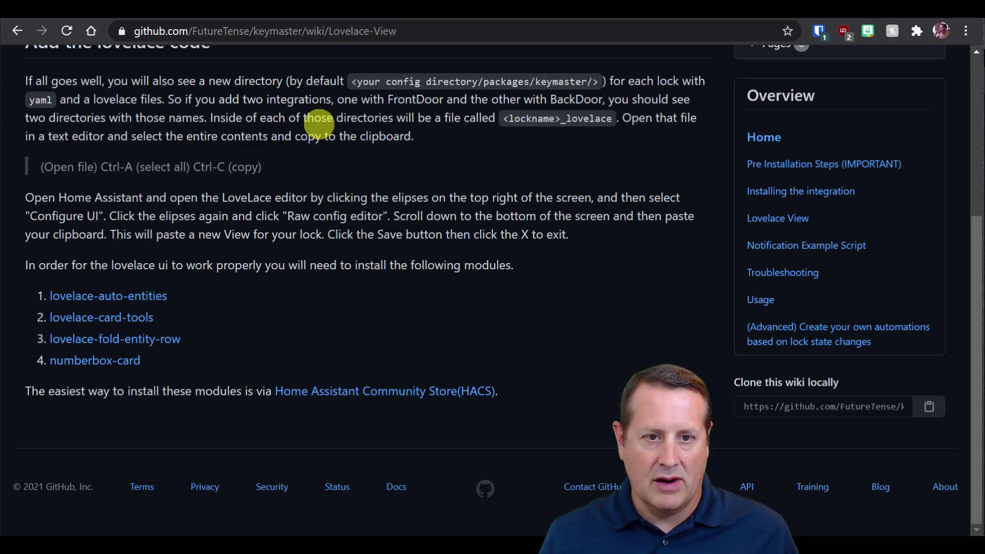
left_click(288, 9)
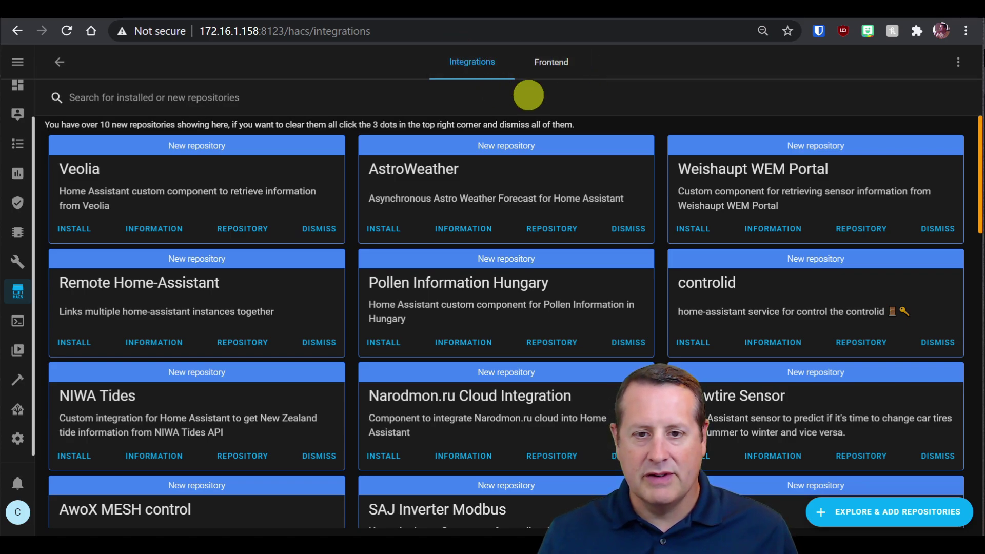
In HACS Frontend, install the auto-entities card version 1.8.5 and reload.
left_click(560, 75)
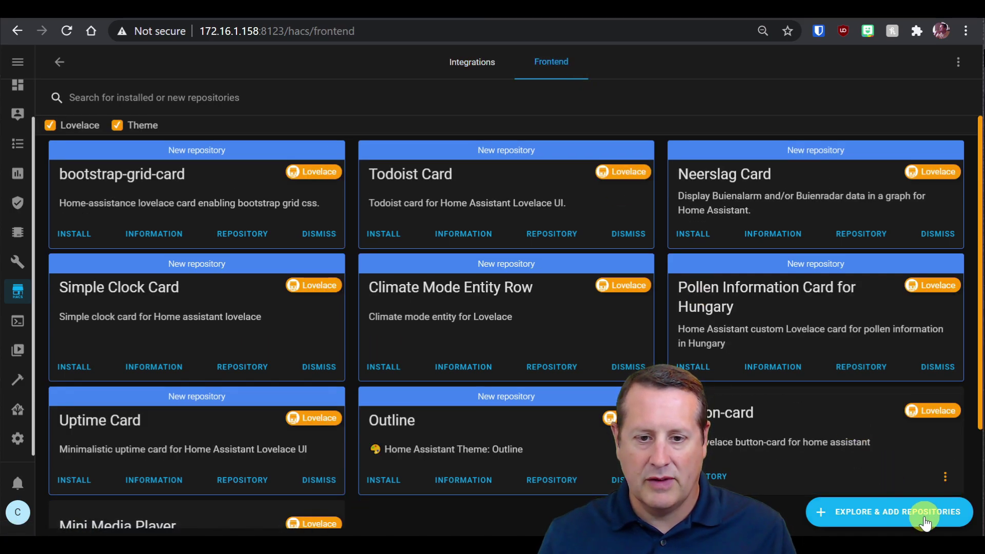
left_click(537, 15)
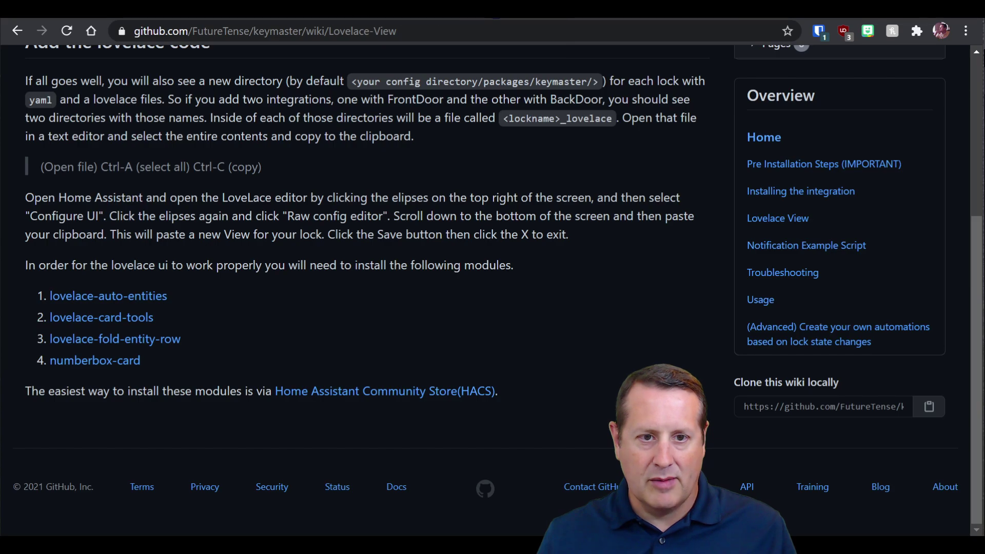
left_click(287, 17)
left_click(870, 519)
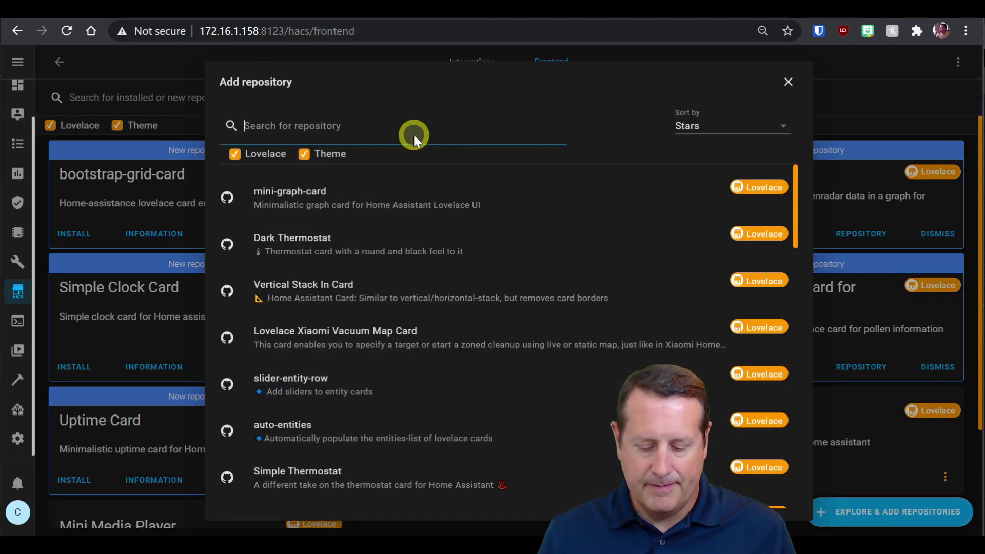
type("auto")
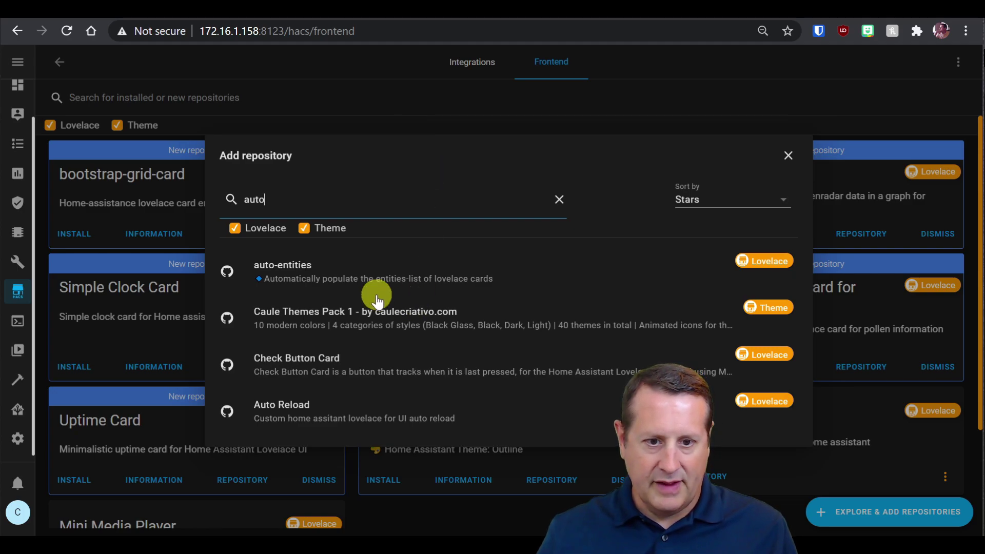
left_click(422, 276)
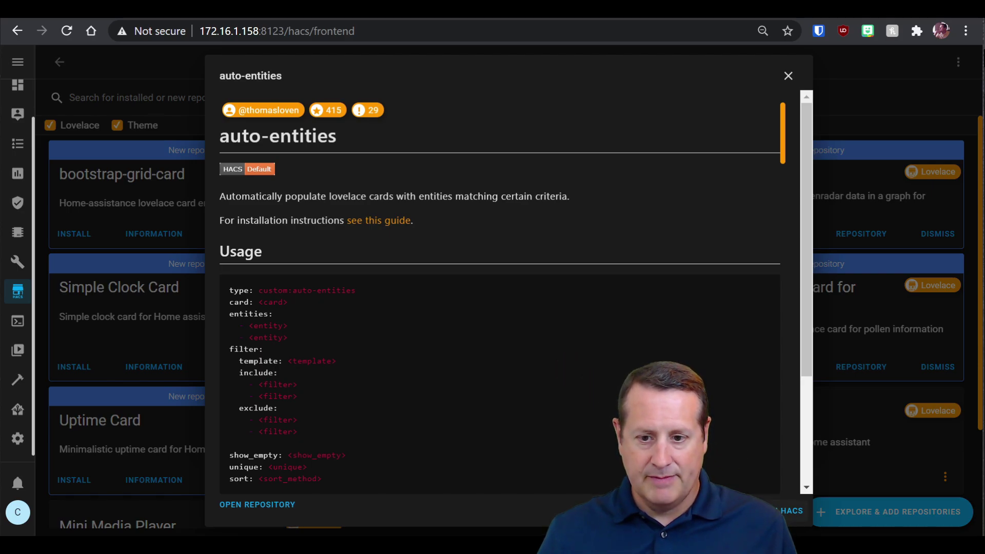
left_click(770, 510)
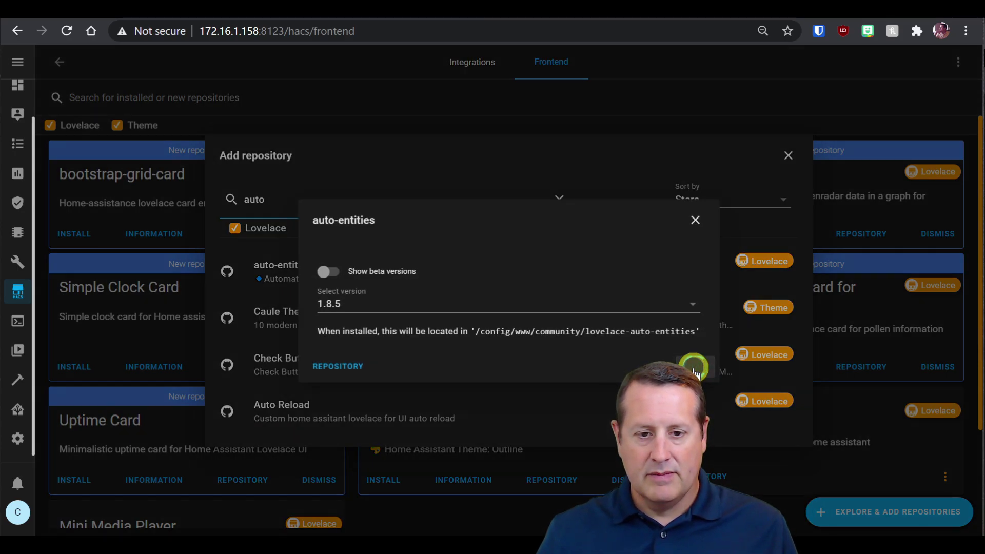
left_click(693, 368)
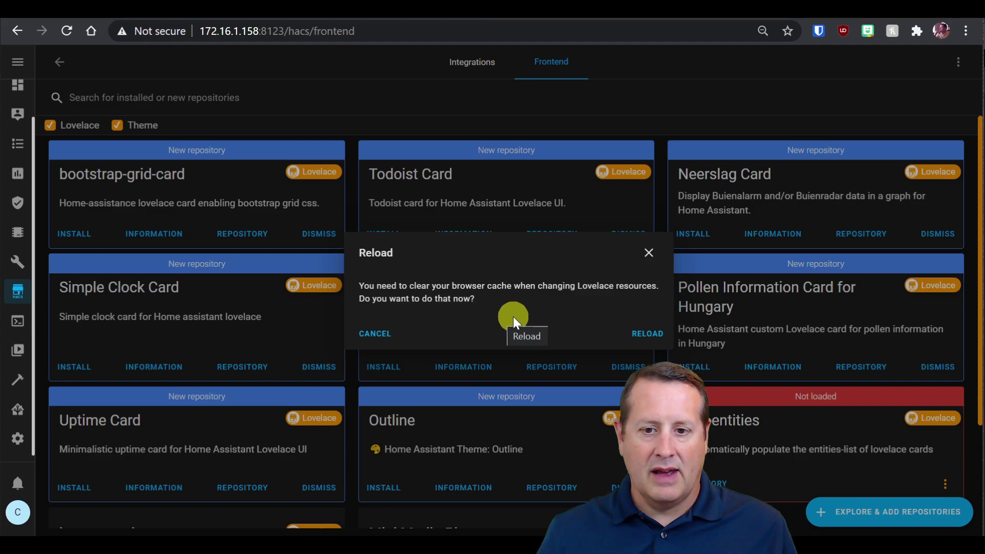
left_click(635, 341)
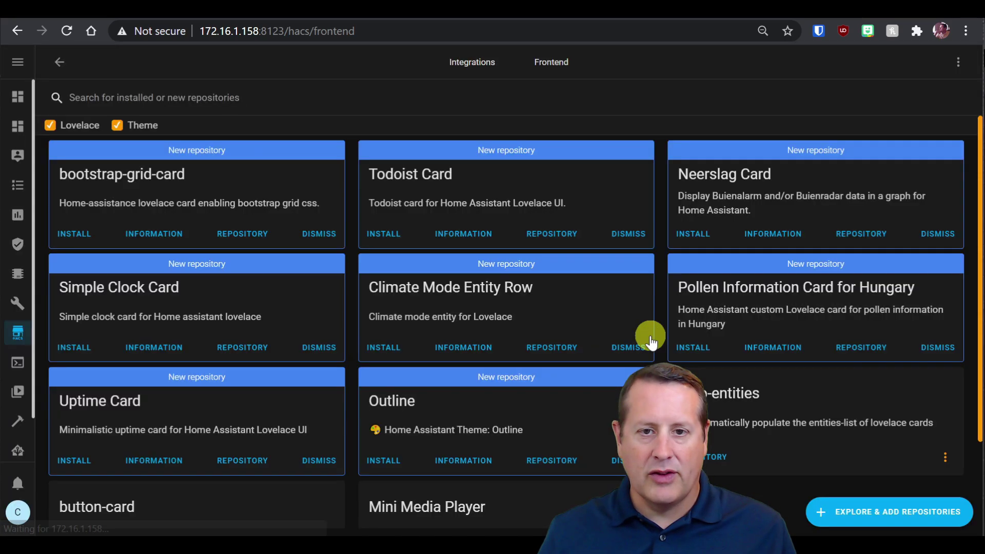
Recheck the wiki's required modules list, then search the HACS store for 'card tool'.
left_click(454, 18)
left_click(359, 311)
left_click(227, 263)
left_click(311, 19)
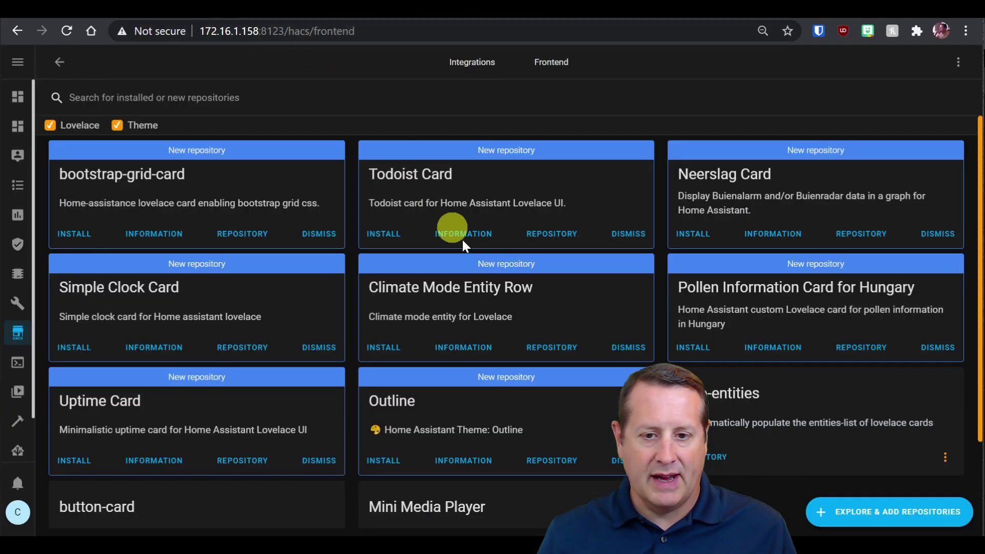
left_click(869, 517)
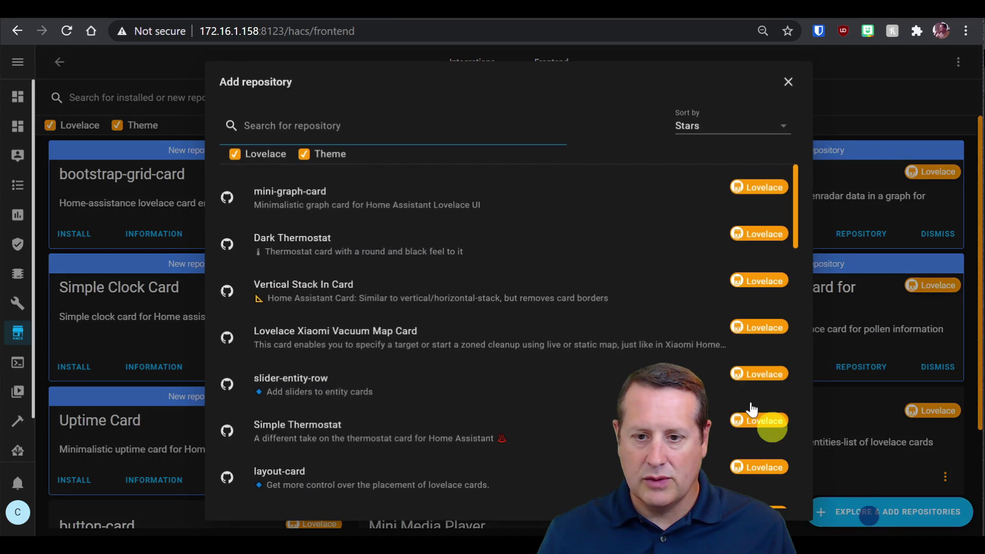
left_click(432, 121)
type("card tool")
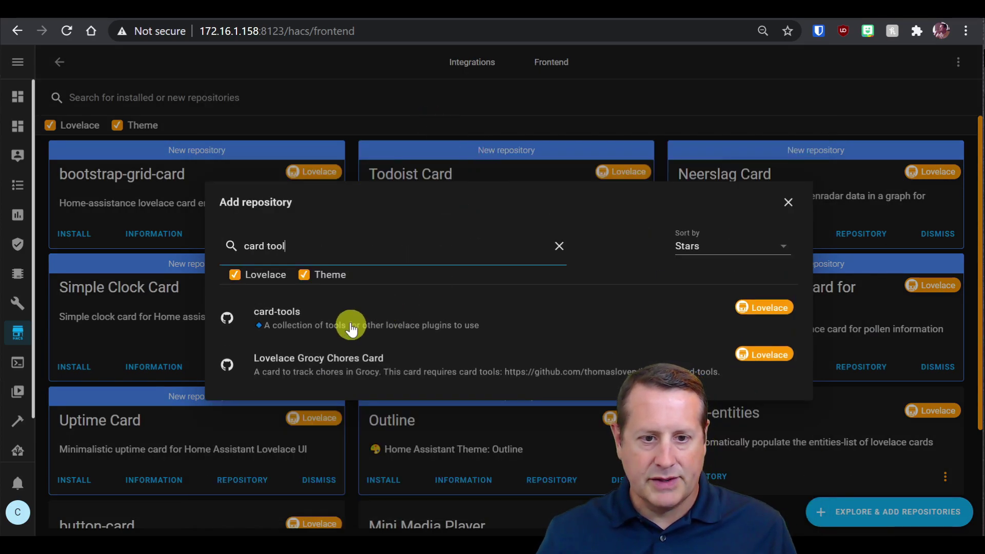
Install card-tools from the search results and reload the cached card resources.
left_click(348, 319)
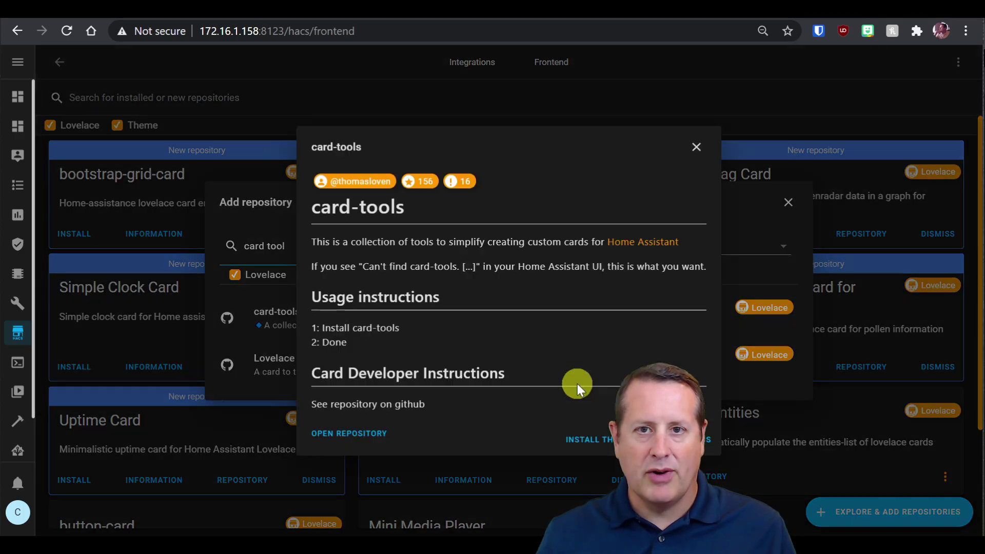
left_click(595, 438)
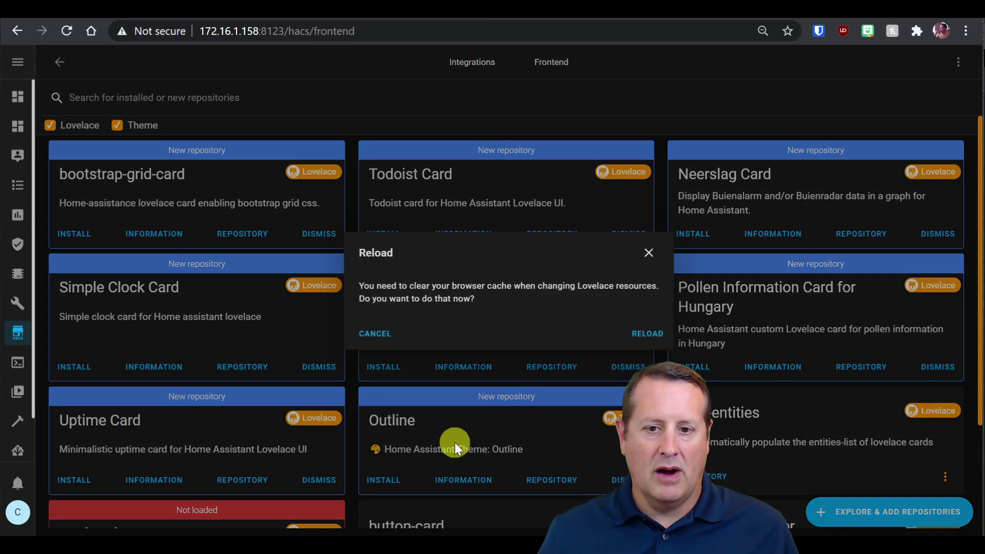
left_click(649, 334)
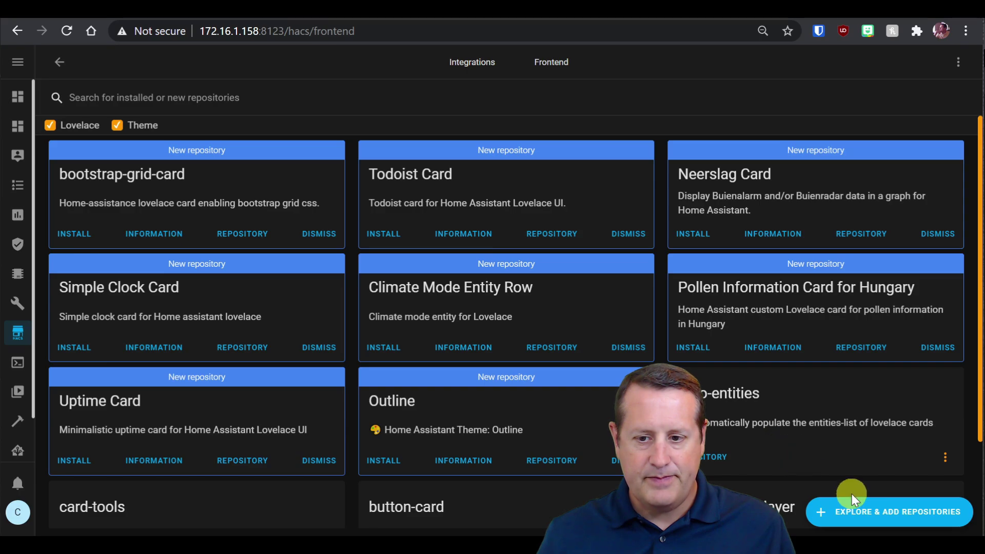
Search 'fold', install fold-entity-row version 20.0.4, and reload.
left_click(859, 513)
left_click(363, 129)
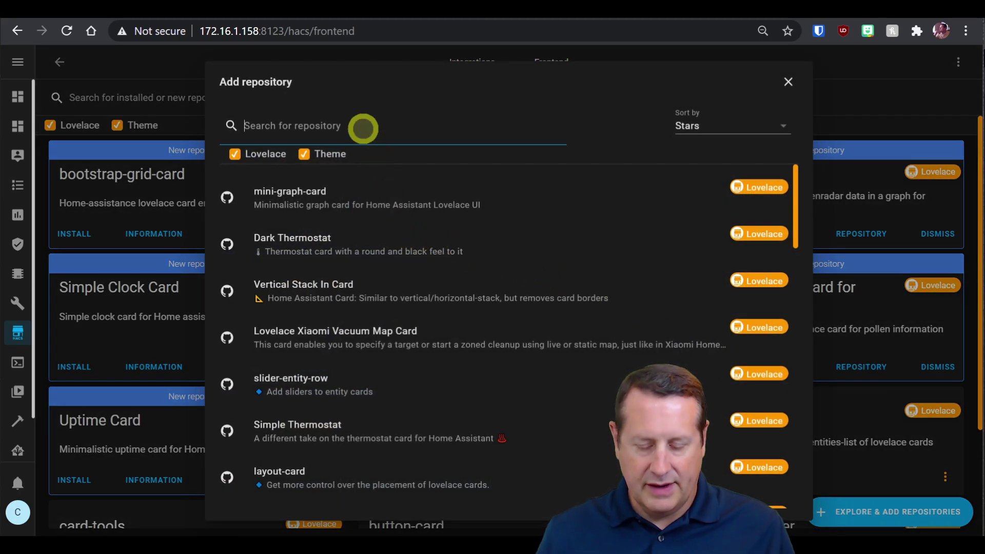
type("fold")
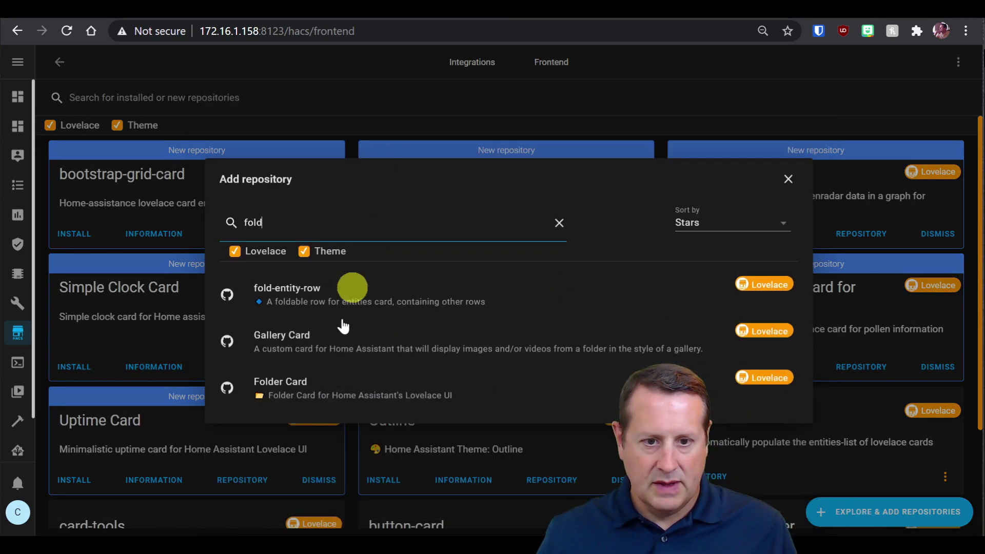
left_click(327, 306)
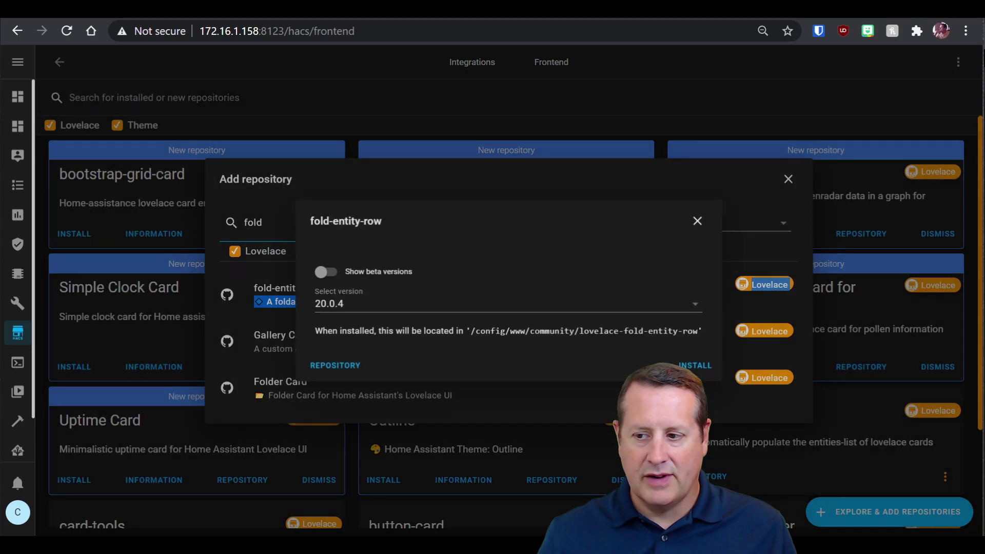
left_click(703, 368)
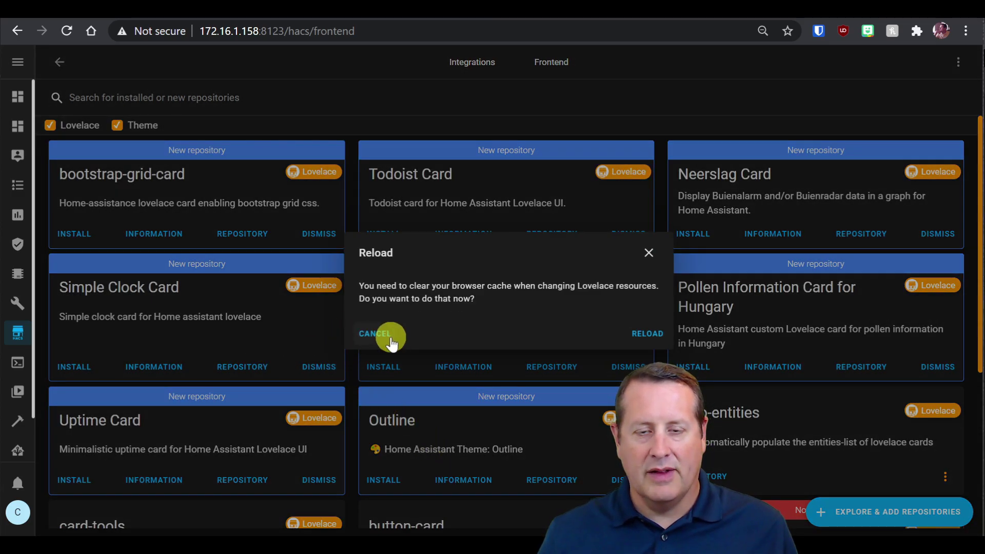
left_click(649, 336)
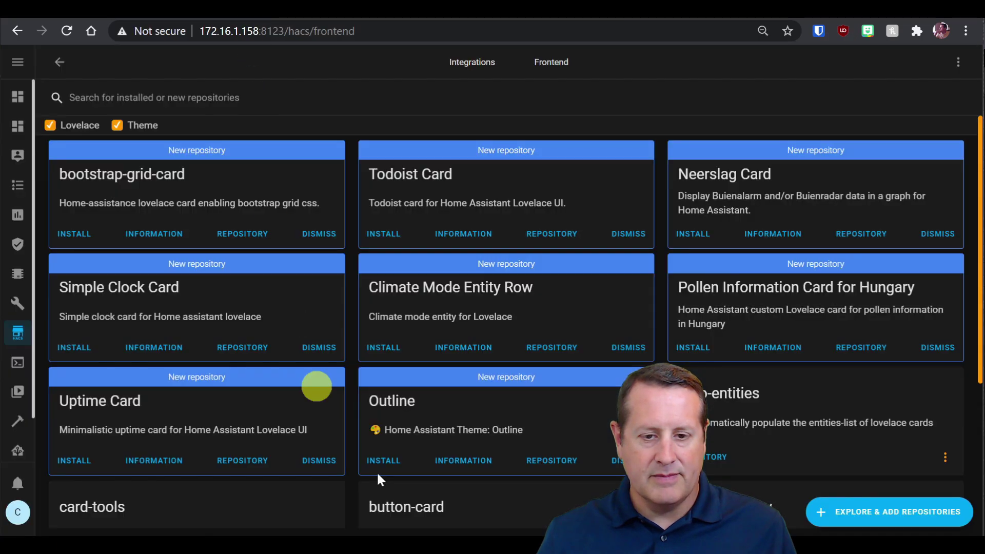
Search 'num', install the Number Box card, and reload.
left_click(865, 515)
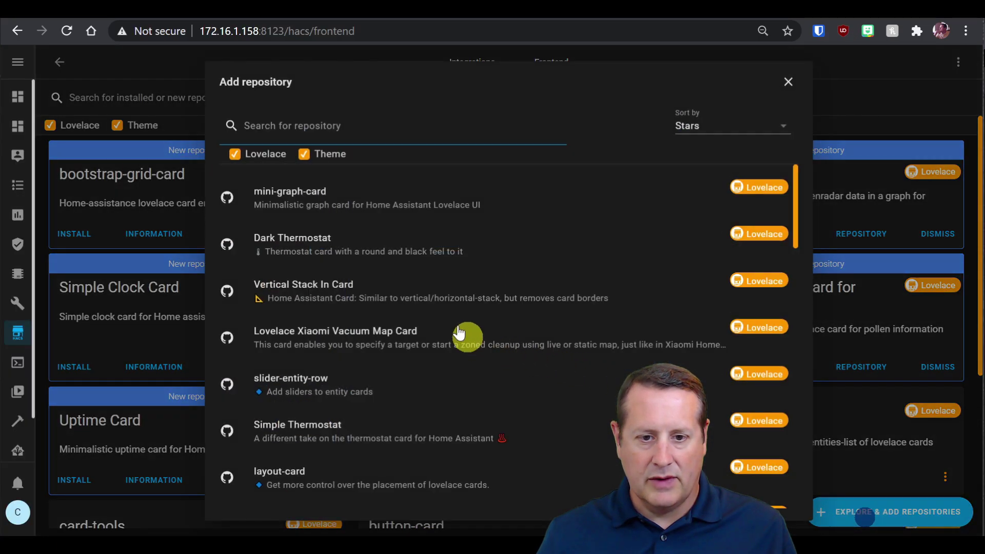
left_click(352, 132)
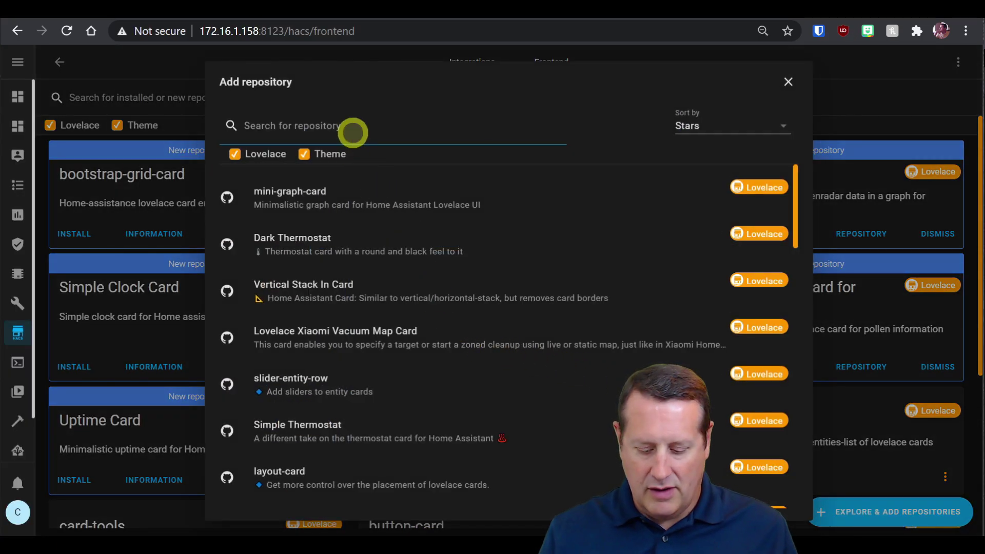
type("num")
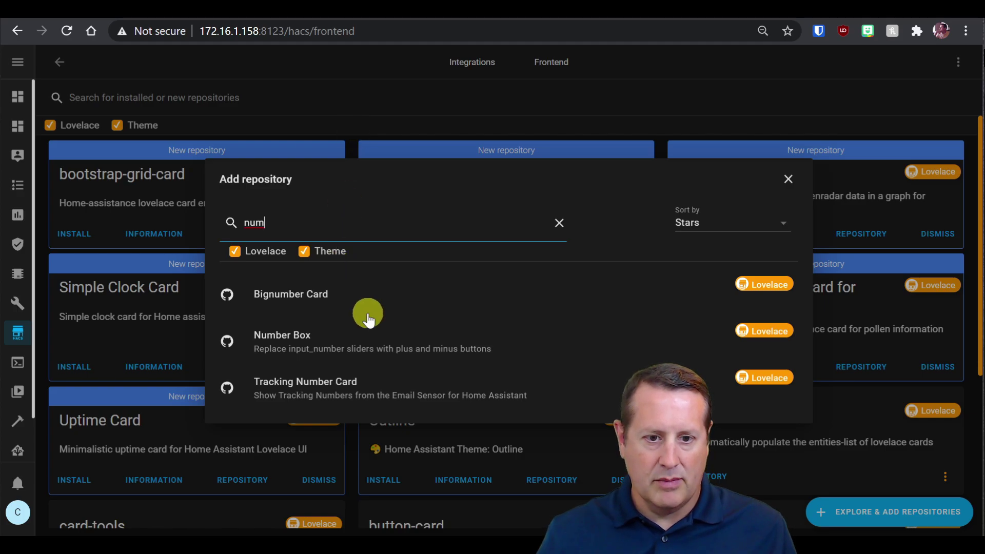
left_click(319, 344)
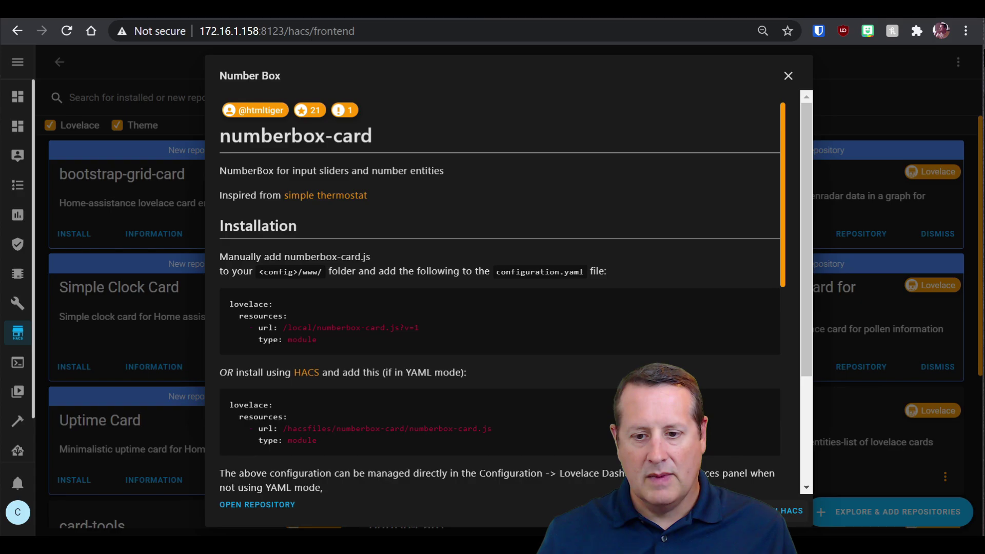
left_click(727, 500)
left_click(663, 342)
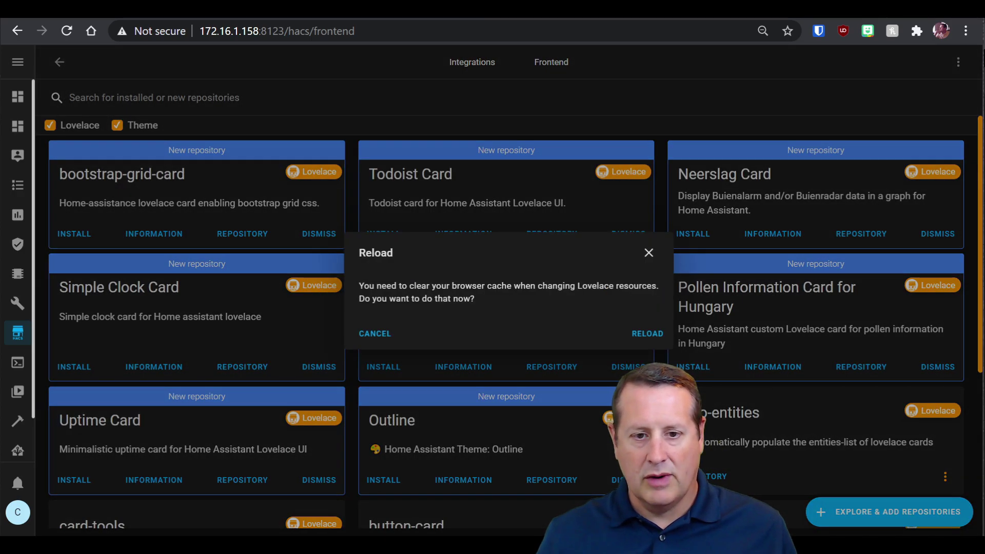
left_click(646, 334)
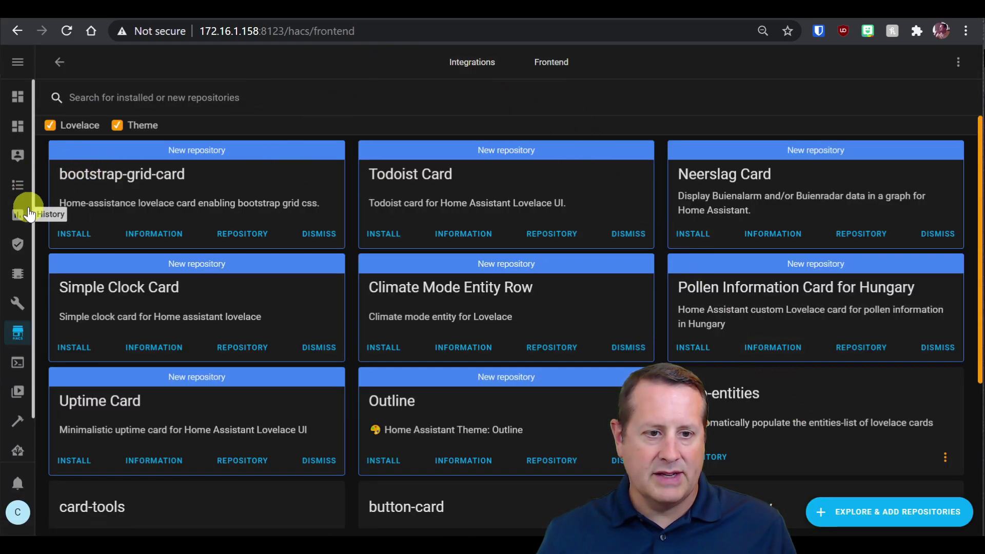
Open Server Controls under Configuration and run Check Configuration.
left_click(18, 332)
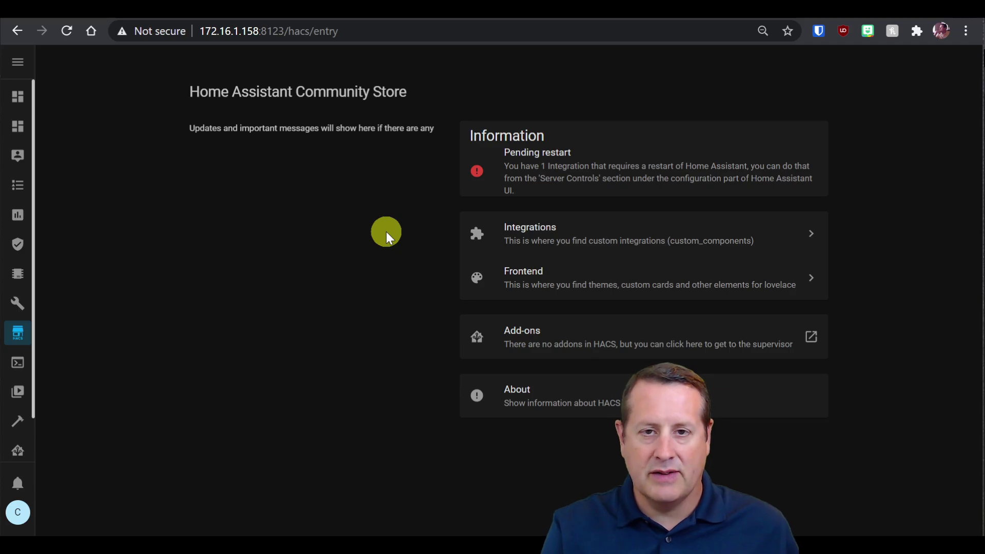
scroll(18, 441, "down", 1)
left_click(17, 446)
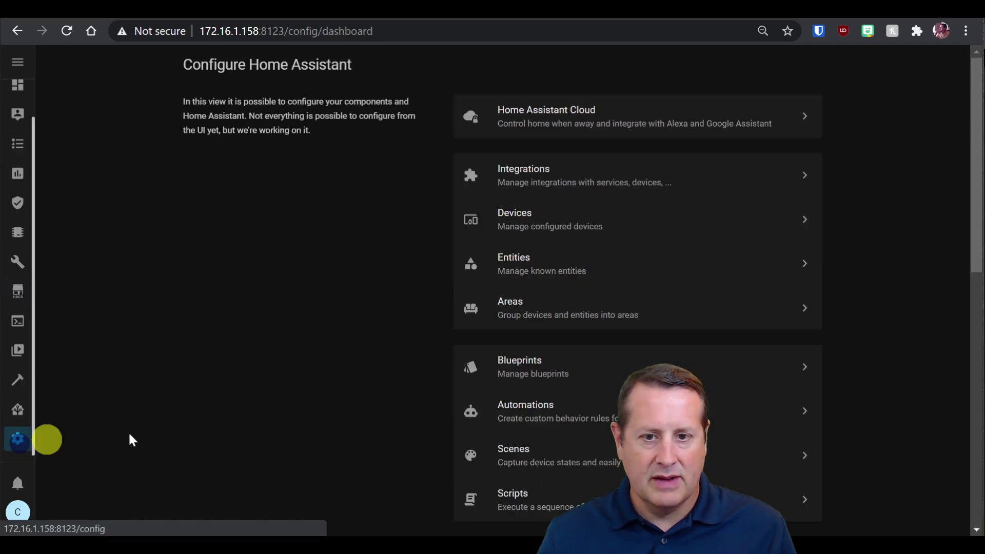
scroll(564, 359, "down", 10)
left_click(589, 358)
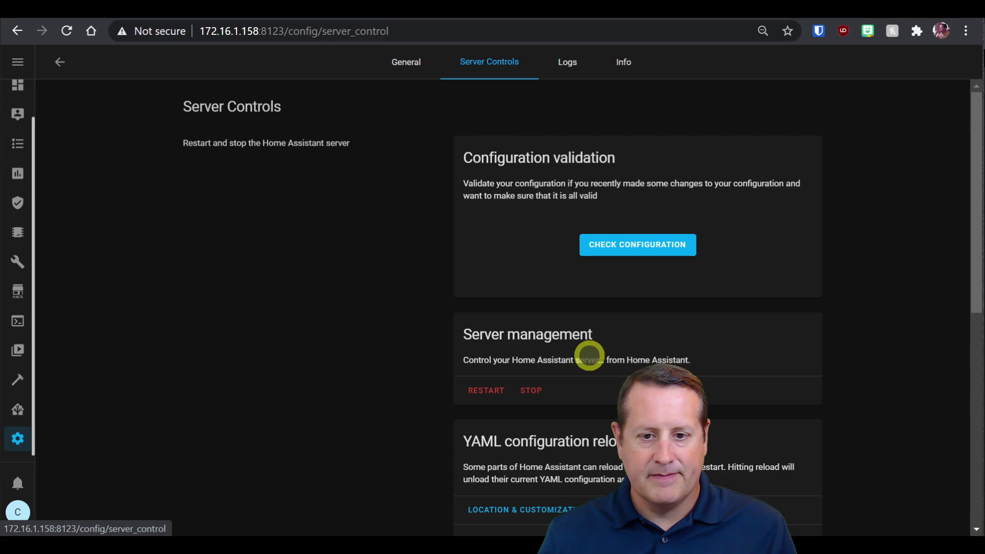
left_click(659, 248)
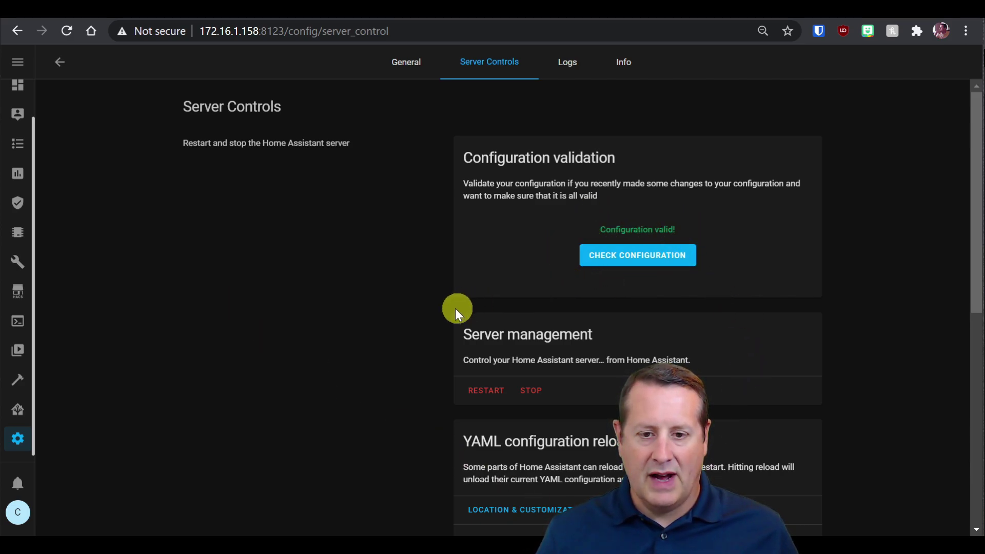
Restart Home Assistant, confirm with OK, and return to HACS to verify no restart is pending.
left_click(478, 392)
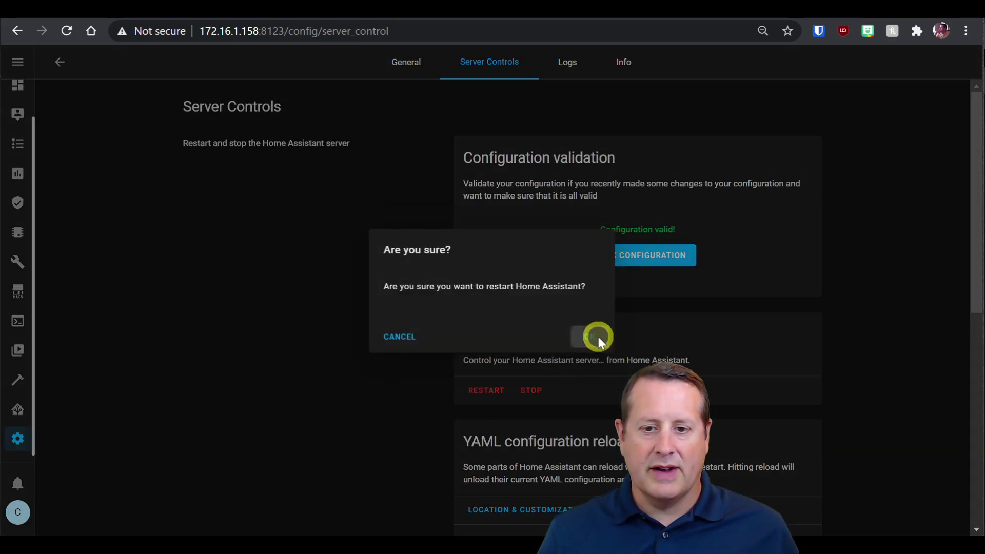
left_click(597, 337)
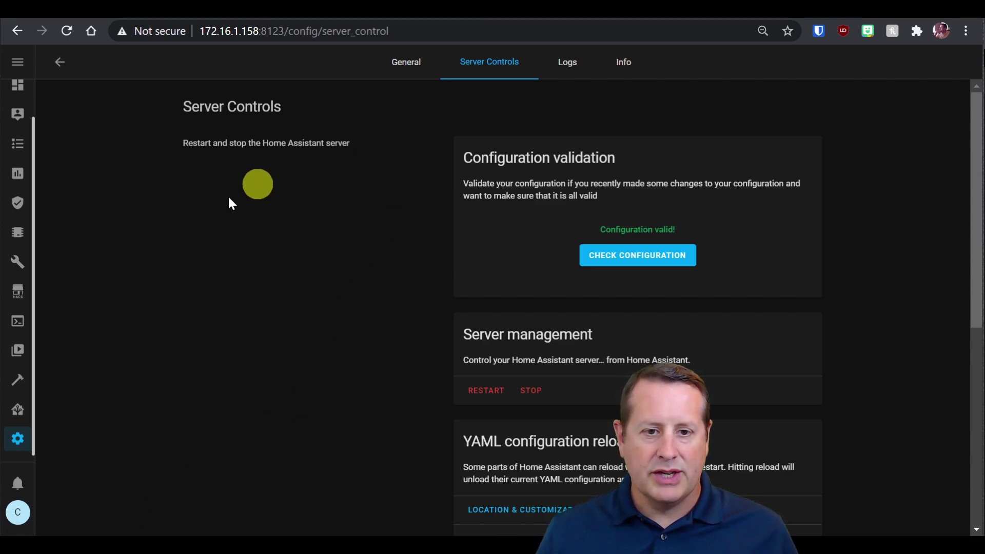
left_click(21, 295)
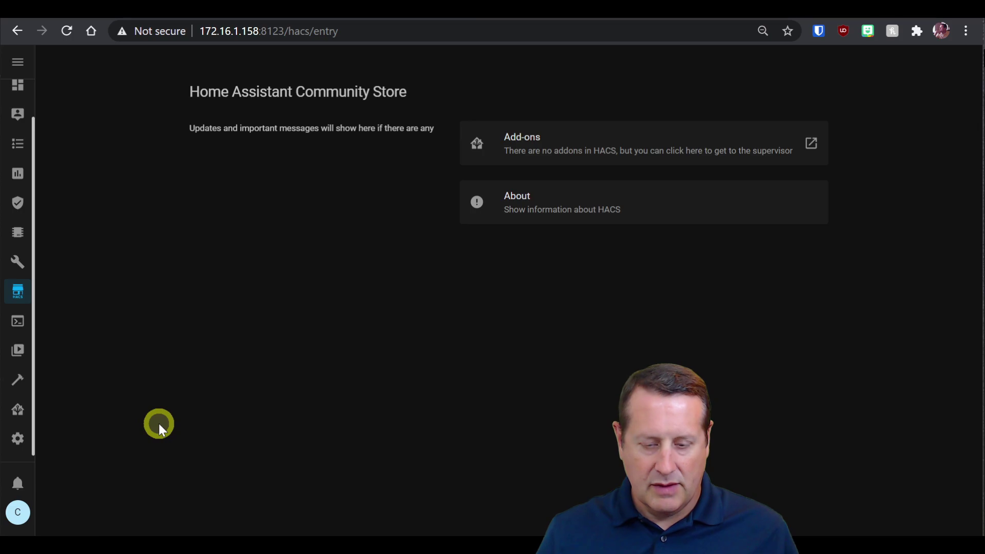
Open the Configuration area from the Home Assistant sidebar.
left_click(17, 441)
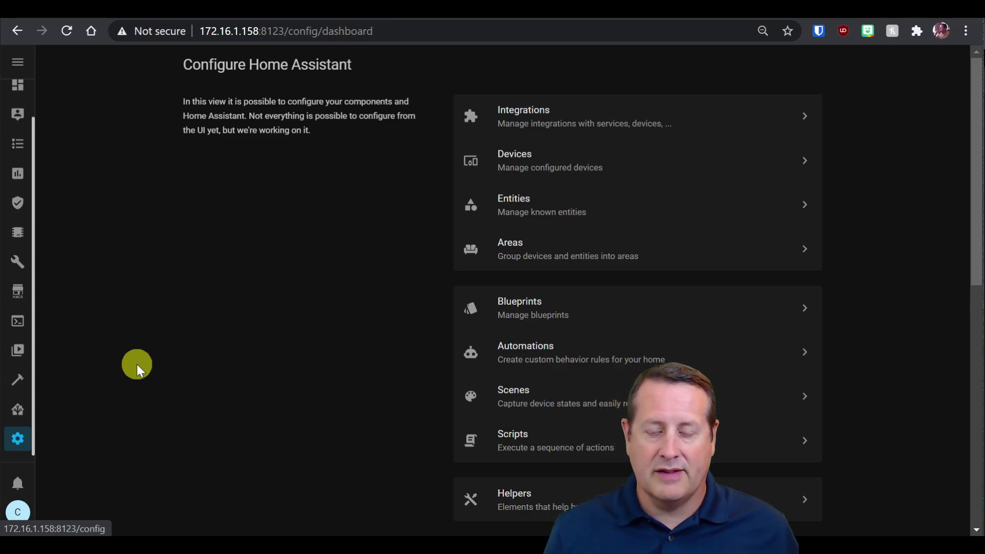
From Integrations, add a new integration, search 'key', and choose keymaster.
left_click(562, 126)
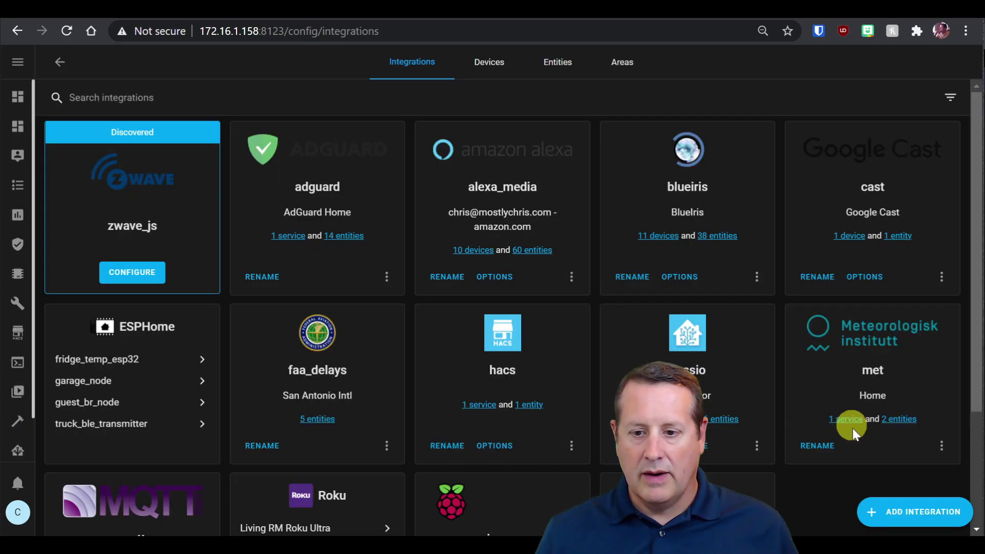
left_click(901, 513)
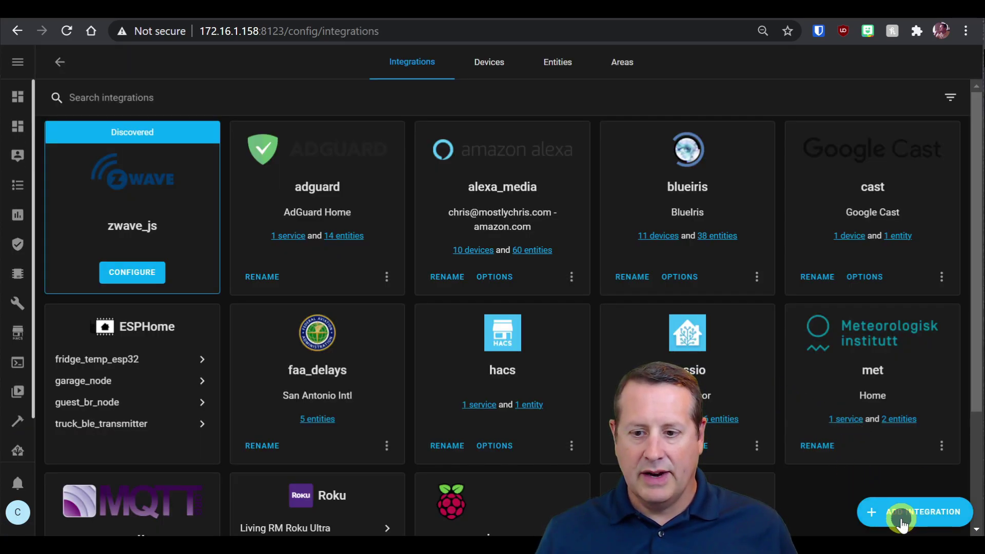
left_click(480, 114)
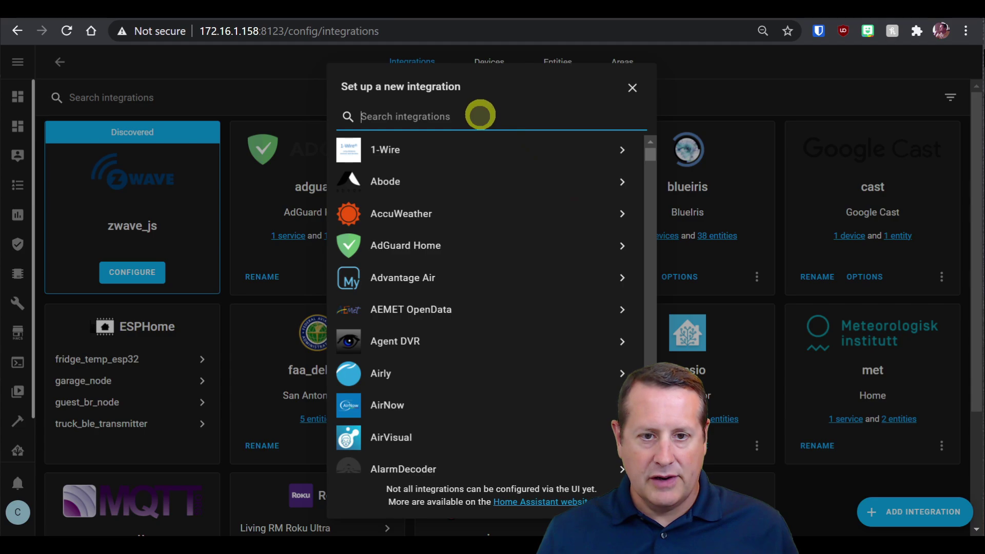
type("key")
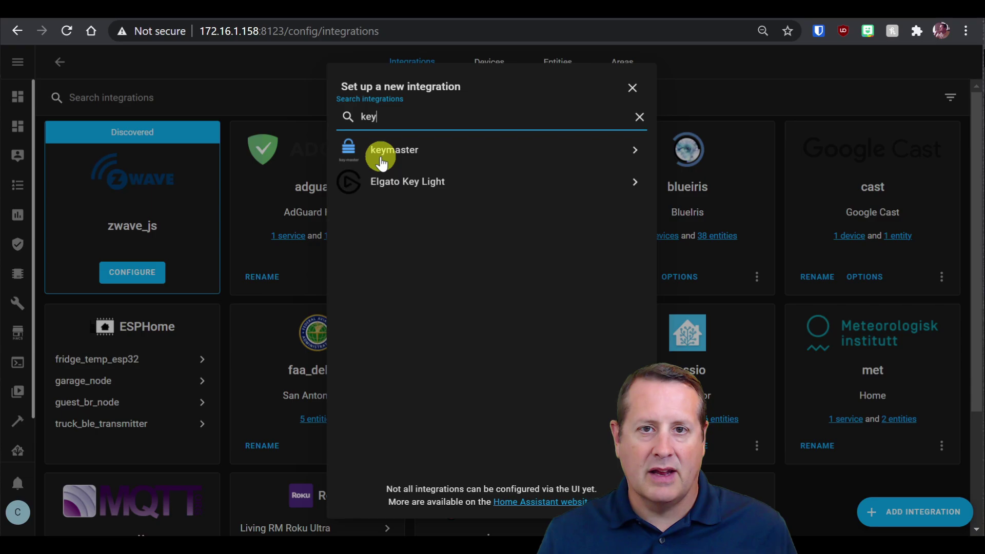
left_click(389, 150)
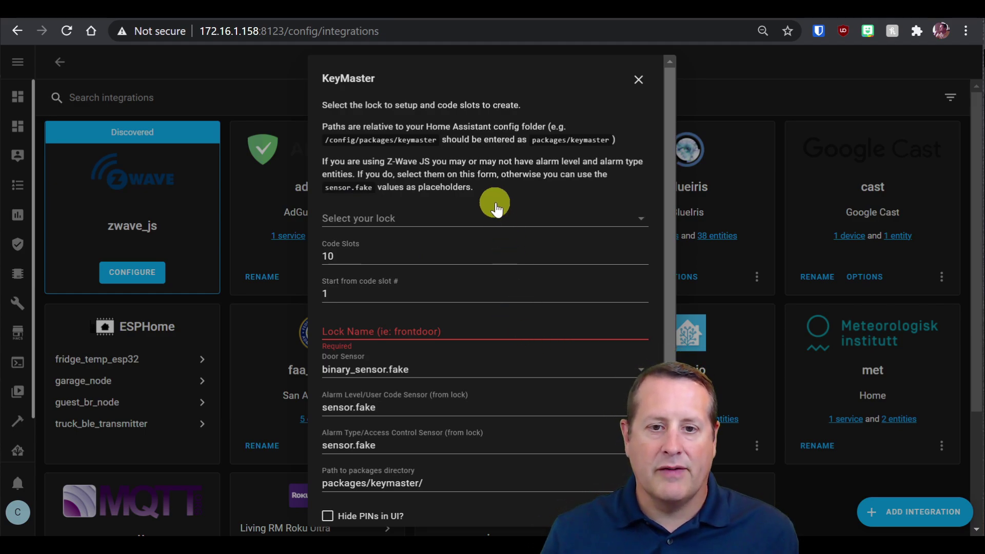
Choose lock.front_door_lock_js and set 2 code slots, starting at slot 1.
left_click(559, 222)
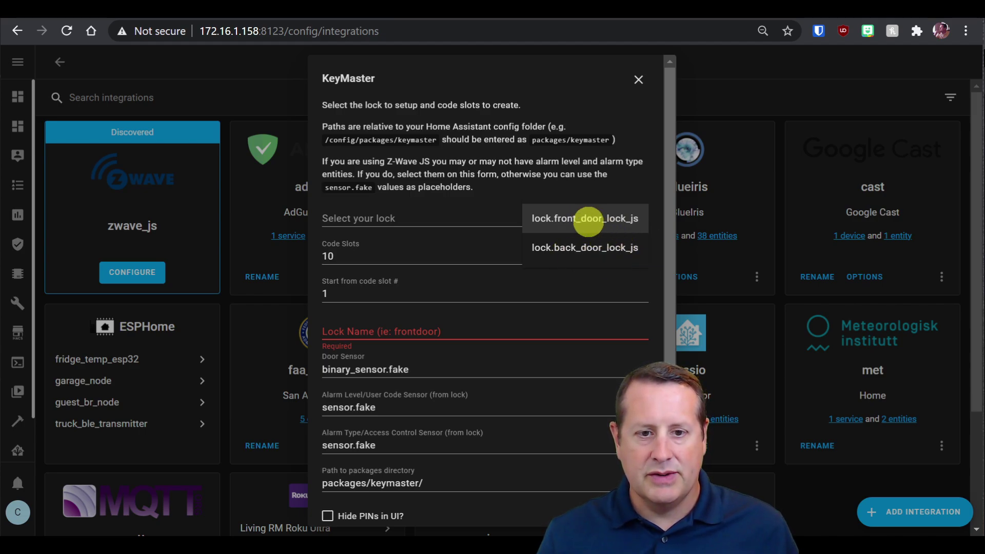
left_click(588, 222)
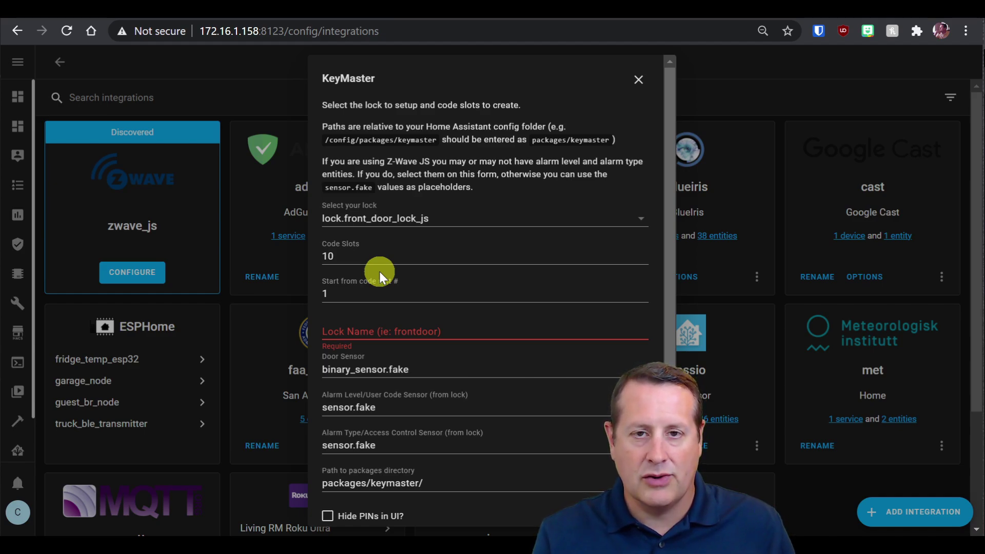
left_click(368, 259)
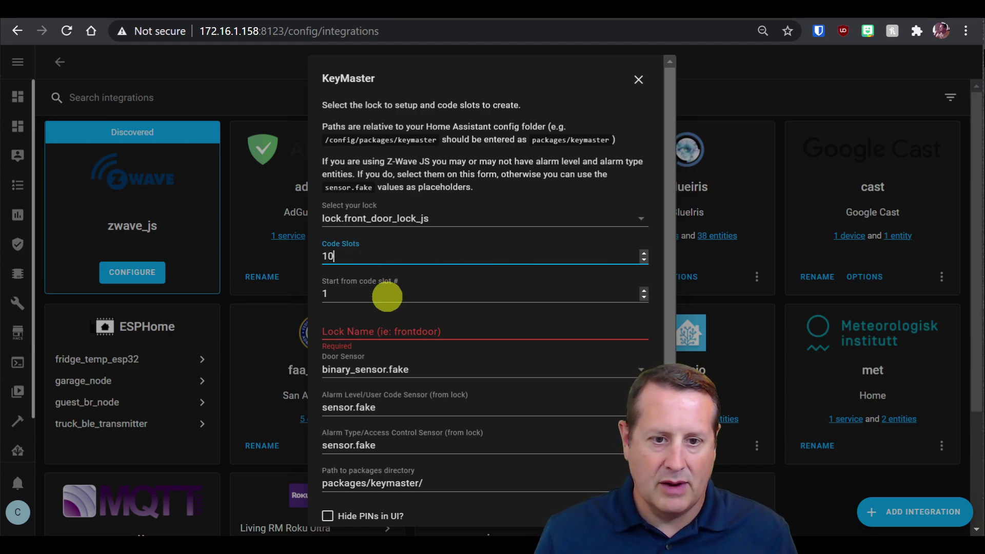
key("BackSpace")
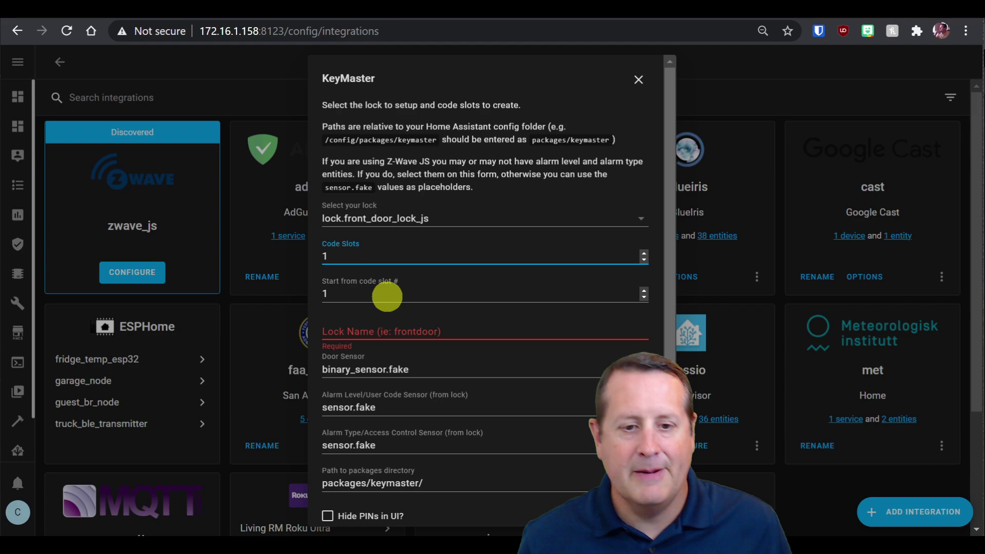
type("0")
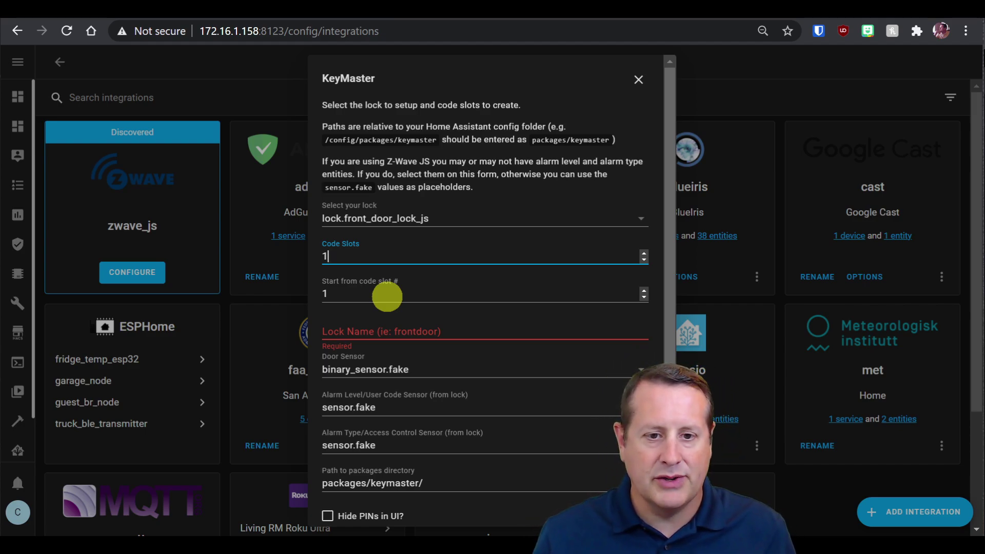
type("2")
key("Left")
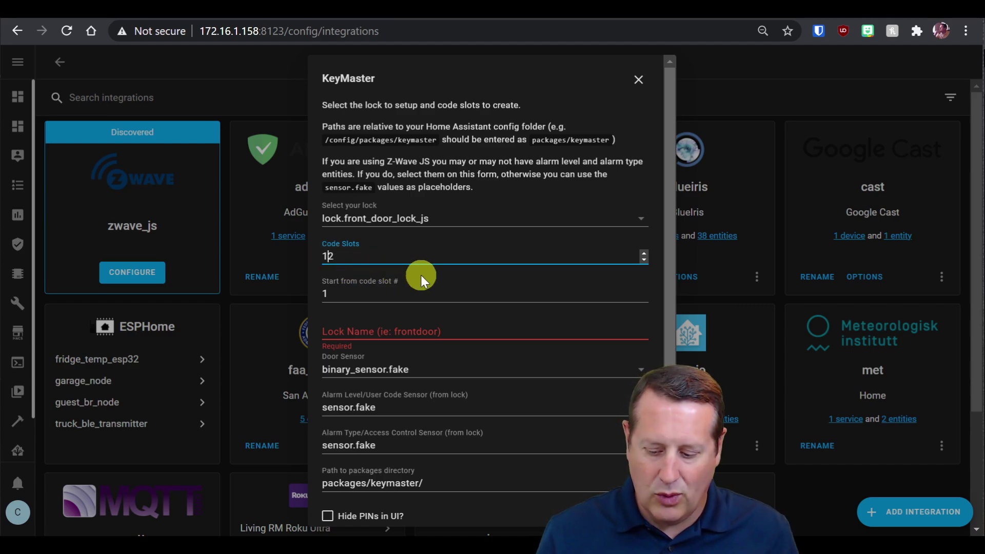
key("BackSpace")
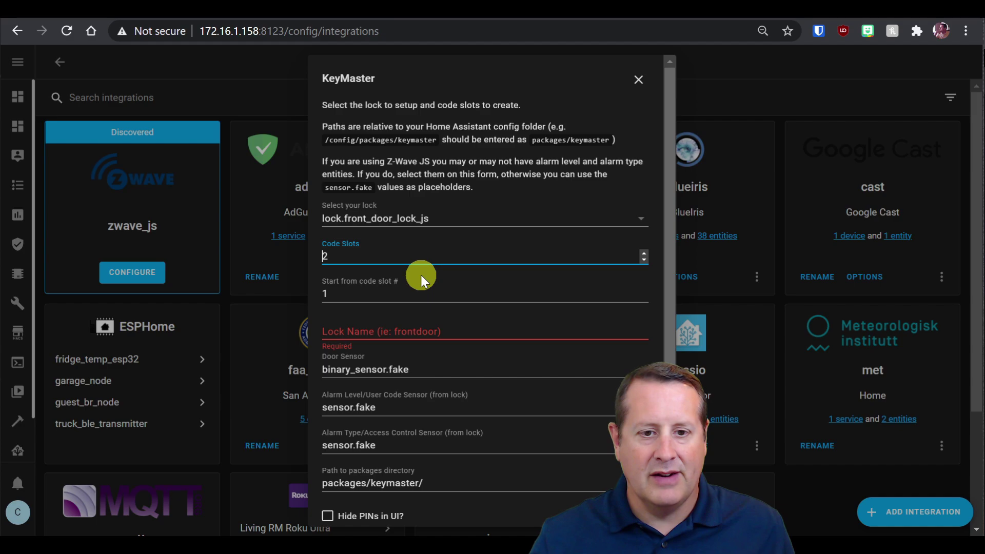
left_click(426, 286)
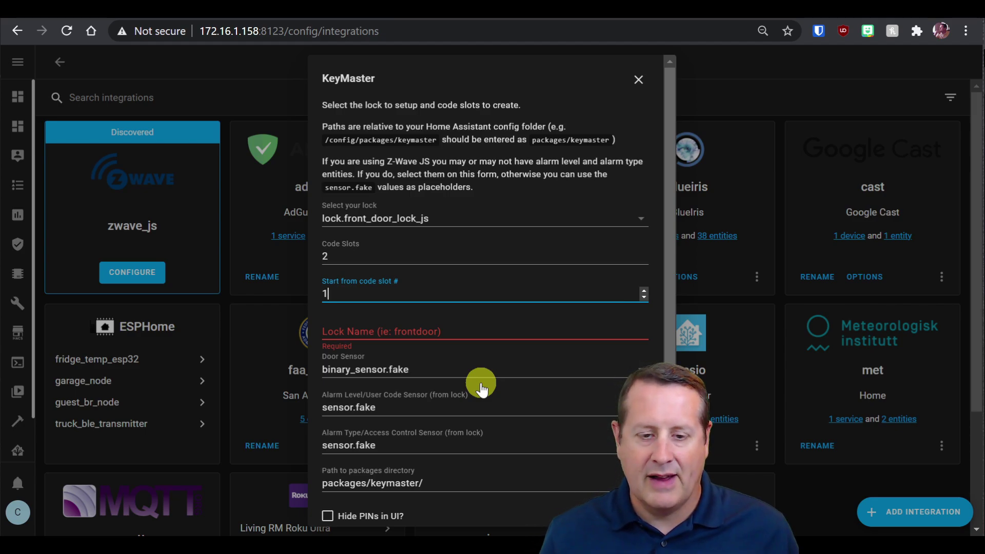
Name the lock front_door, keep binary_sensor.fake as door sensor, and hide the PINs.
left_click(433, 334)
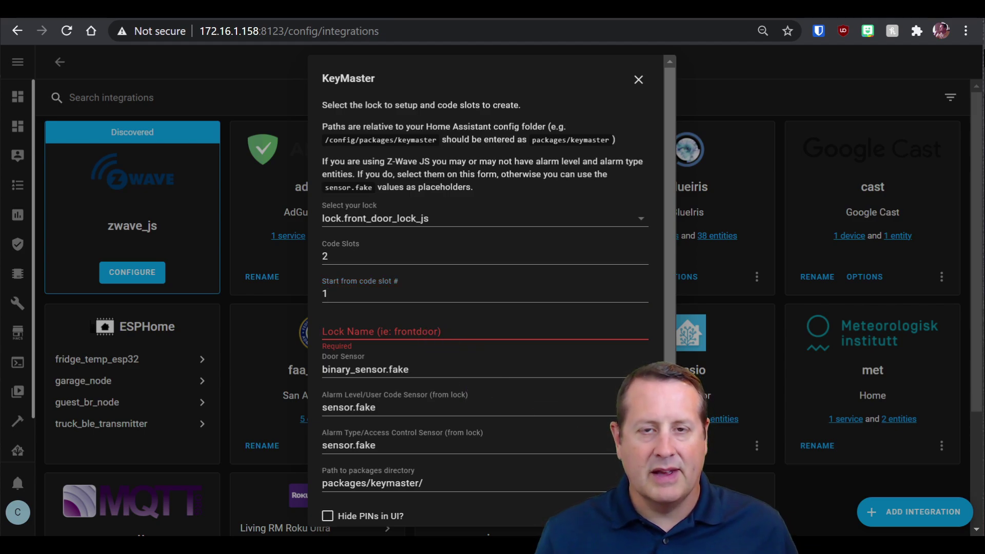
type("front_door_lock")
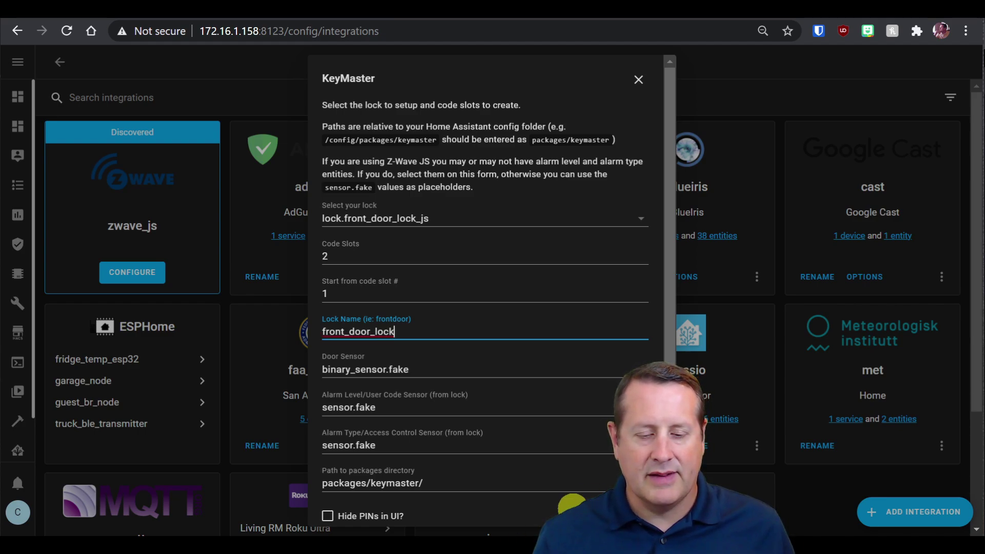
key("BackSpace")
key("BackSpace")
key("BackSpace")
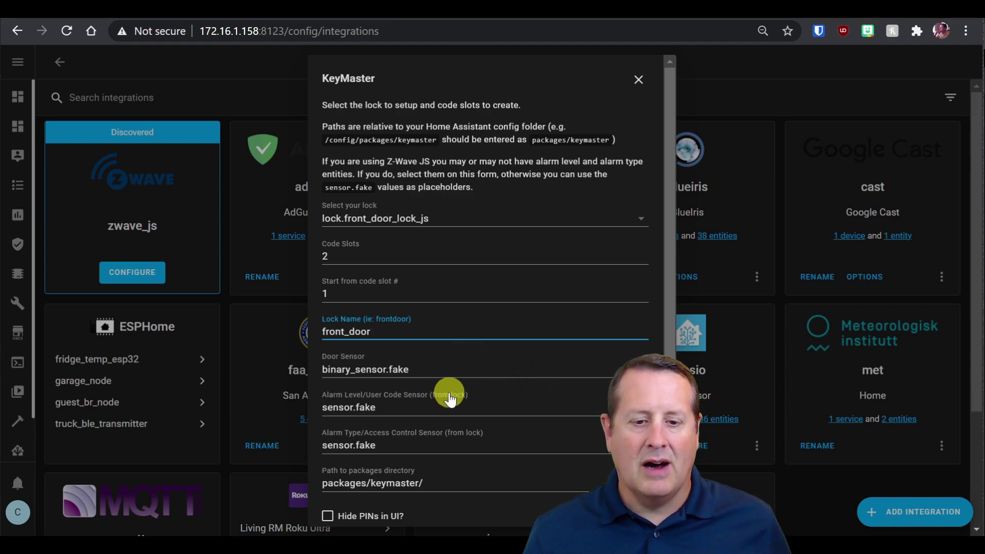
scroll(446, 374, "down", 2)
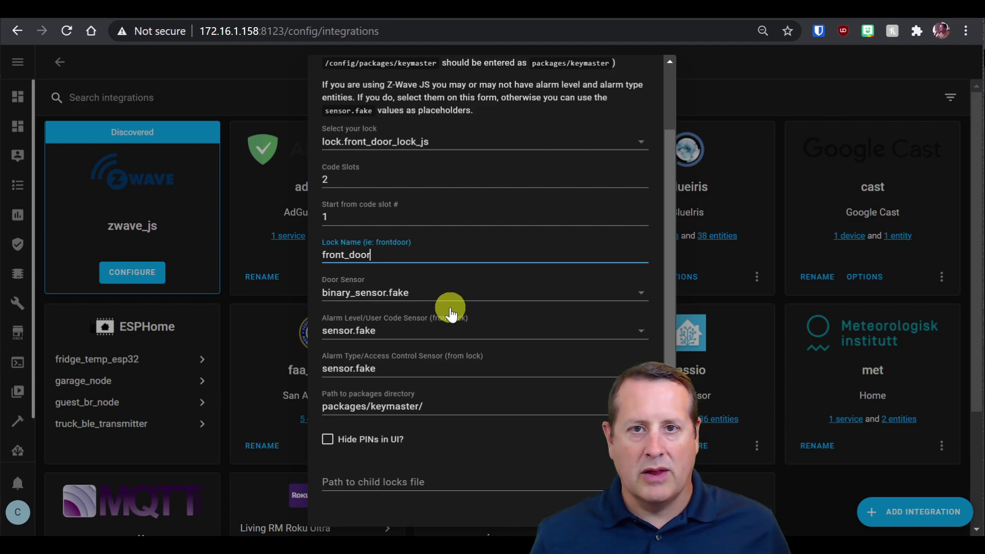
left_click(640, 292)
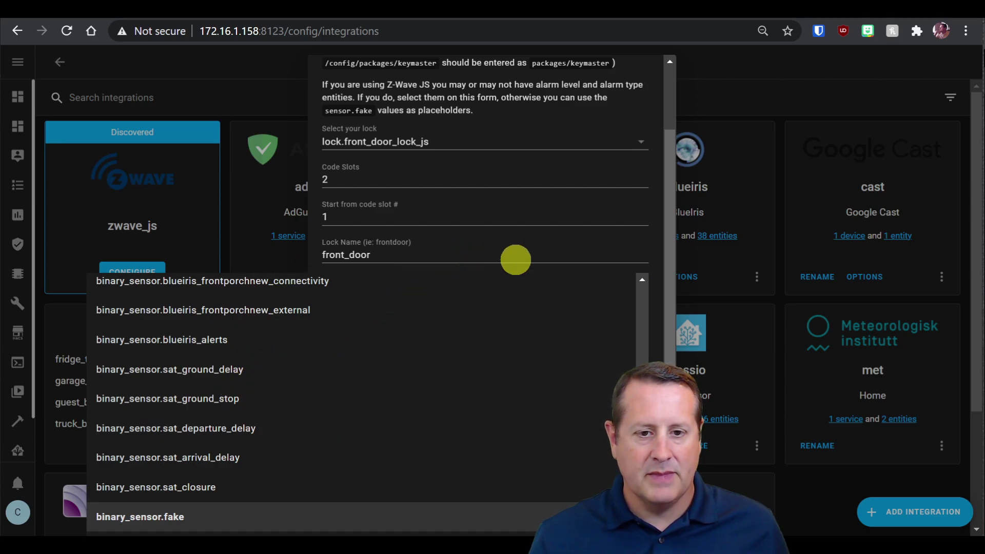
left_click(517, 254)
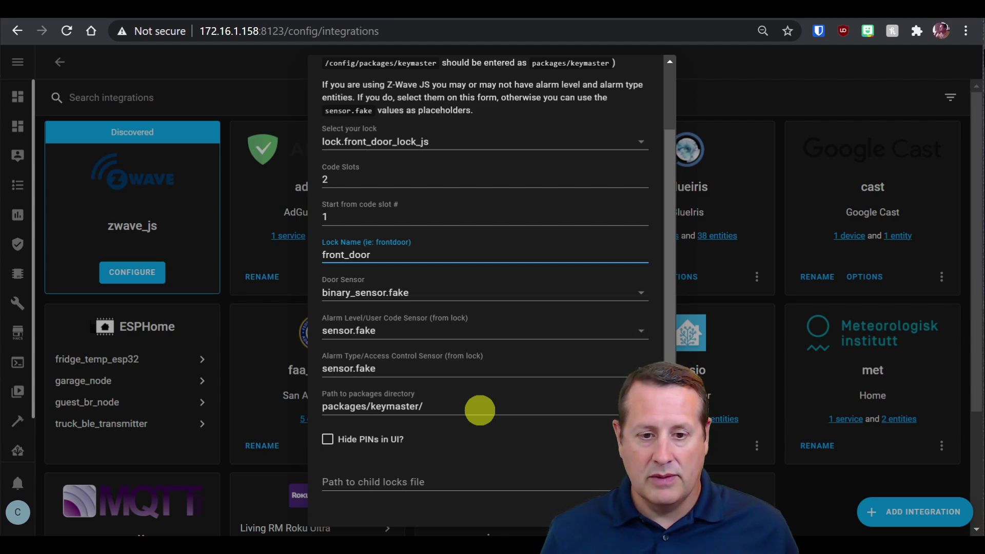
left_click(326, 440)
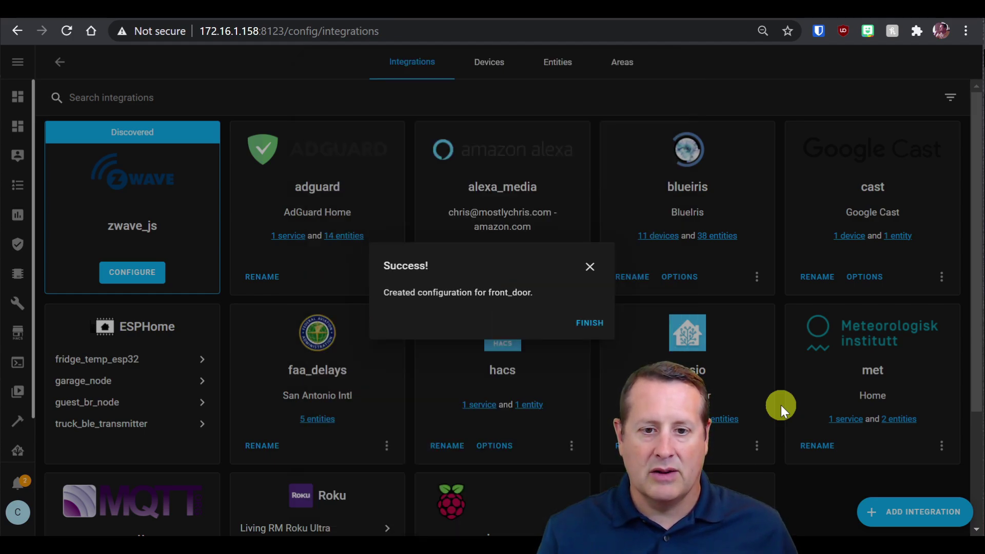
Close the success message and open the front_door keymaster card's 3 entities list.
left_click(593, 324)
scroll(417, 385, "down", 5)
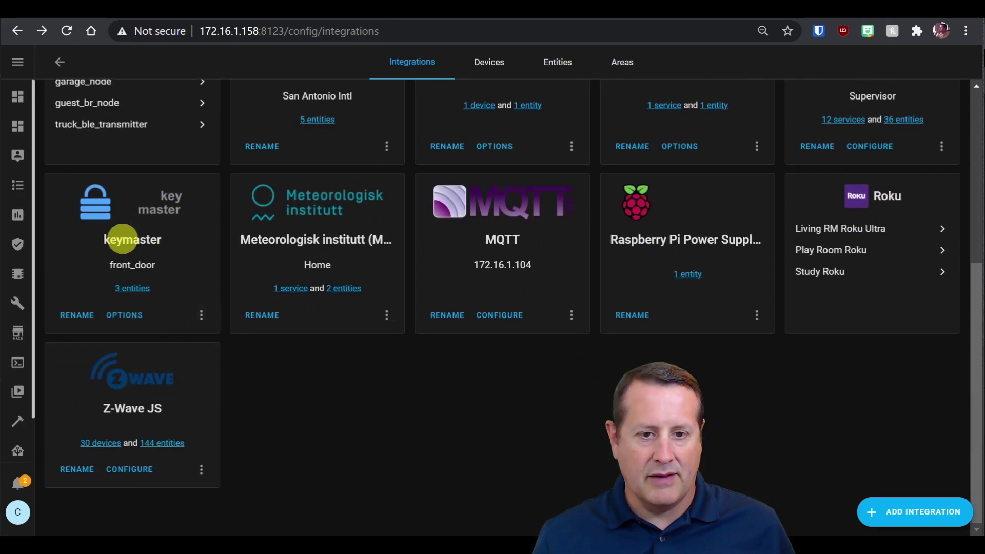
left_click(139, 289)
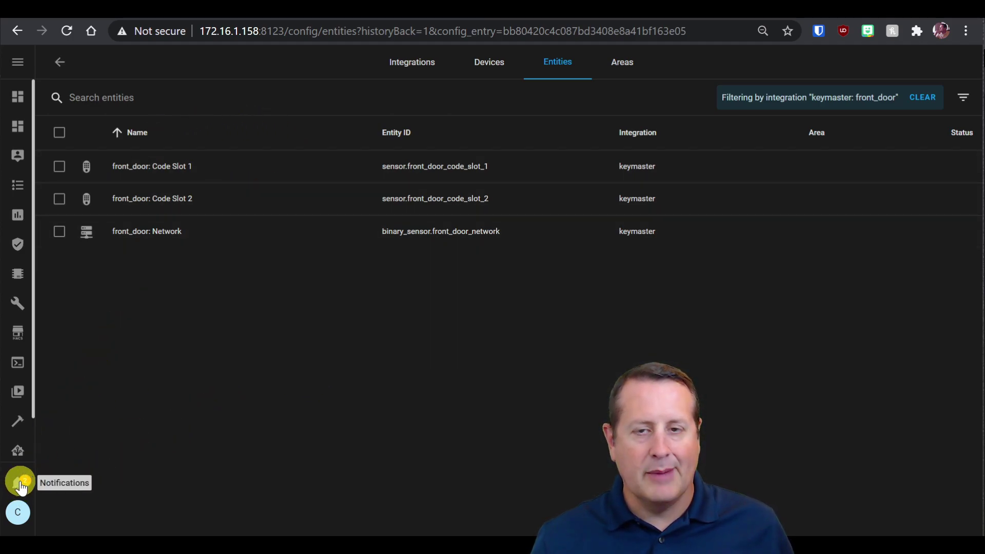
Dismiss both Keymaster package-generation notifications from the Notifications panel.
left_click(20, 484)
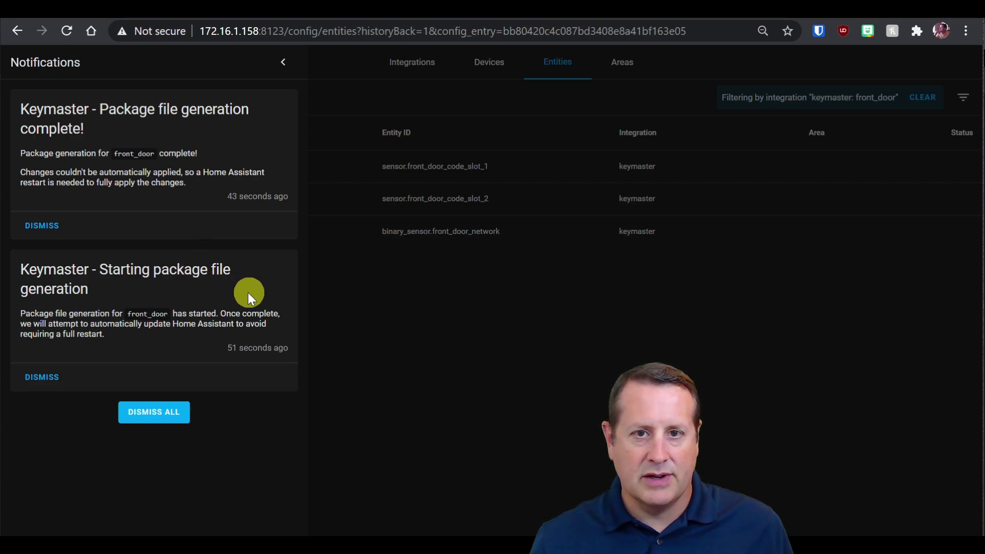
left_click(167, 422)
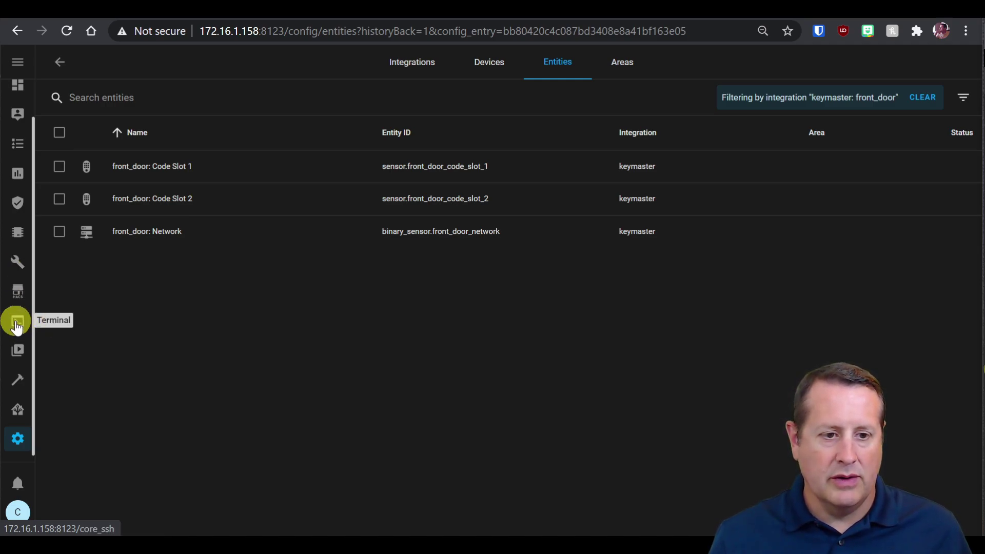
Browse the File Editor to config/packages/keymaster/front_door to see its four generated files.
left_click(17, 261)
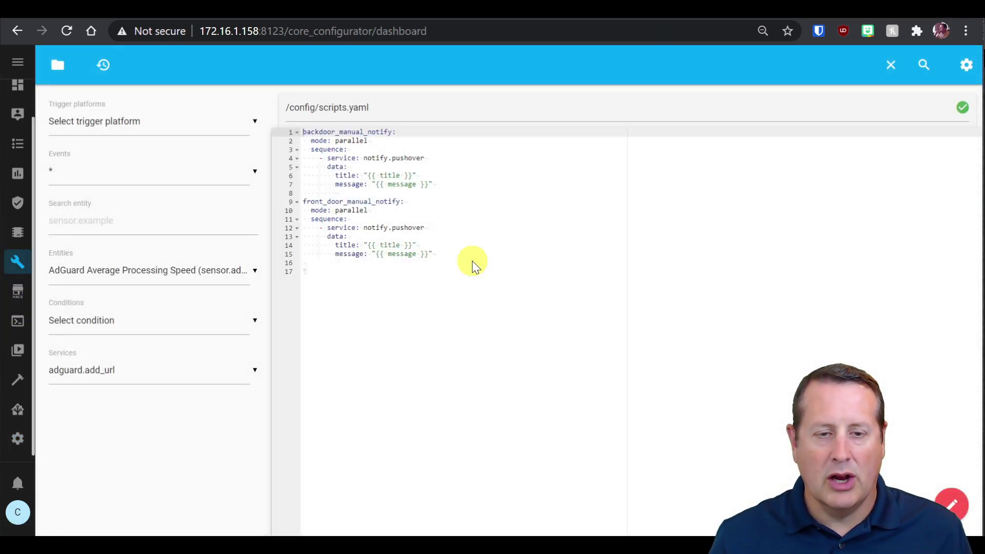
left_click(125, 72)
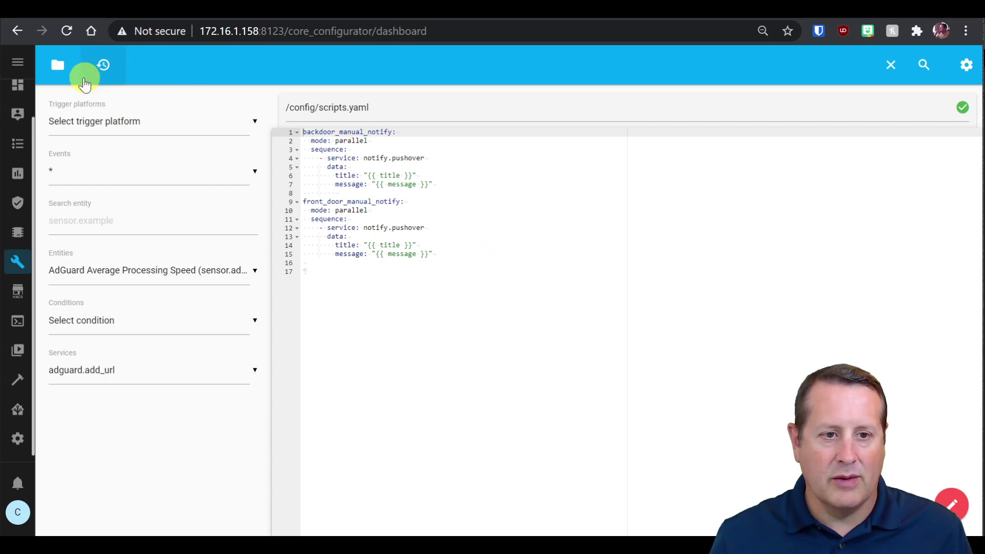
left_click(60, 69)
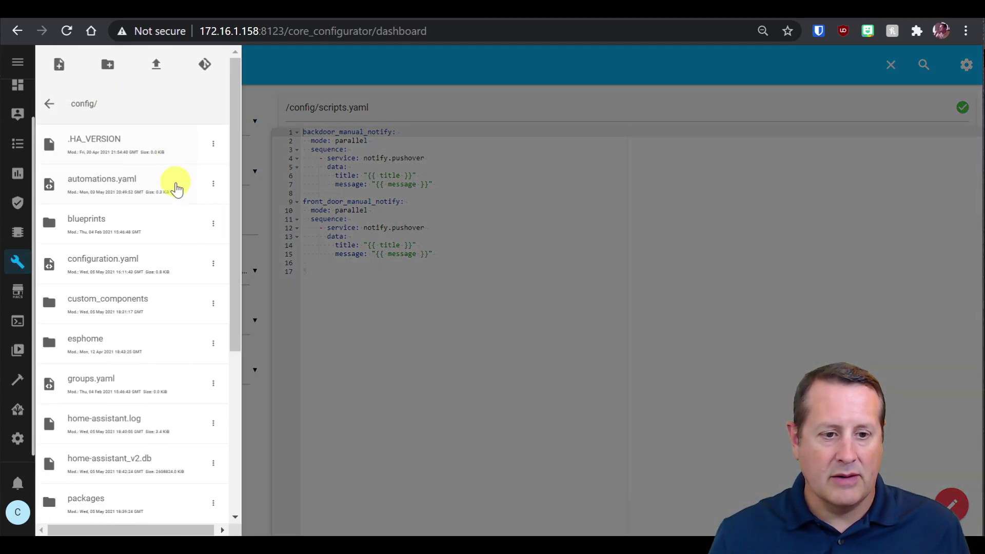
scroll(163, 204, "down", 2)
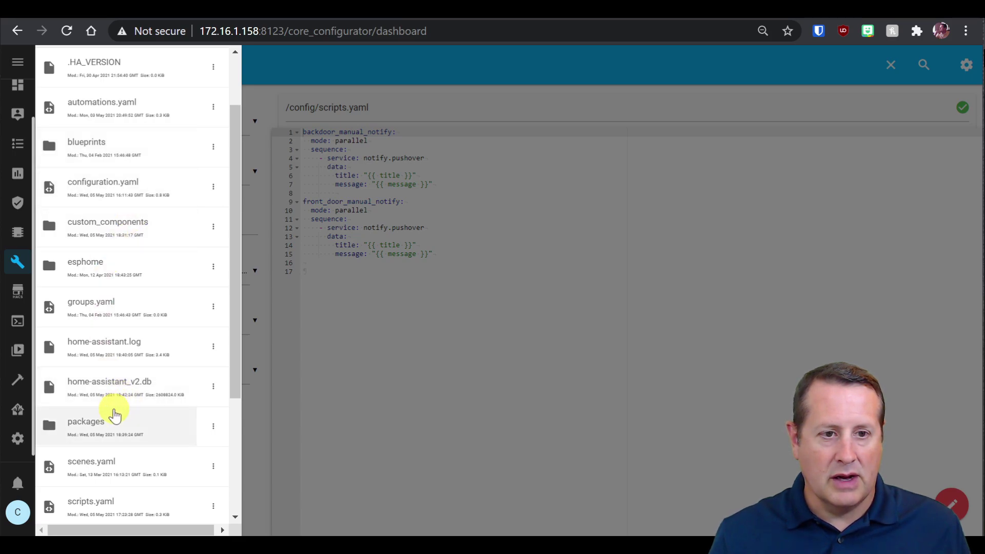
left_click(93, 425)
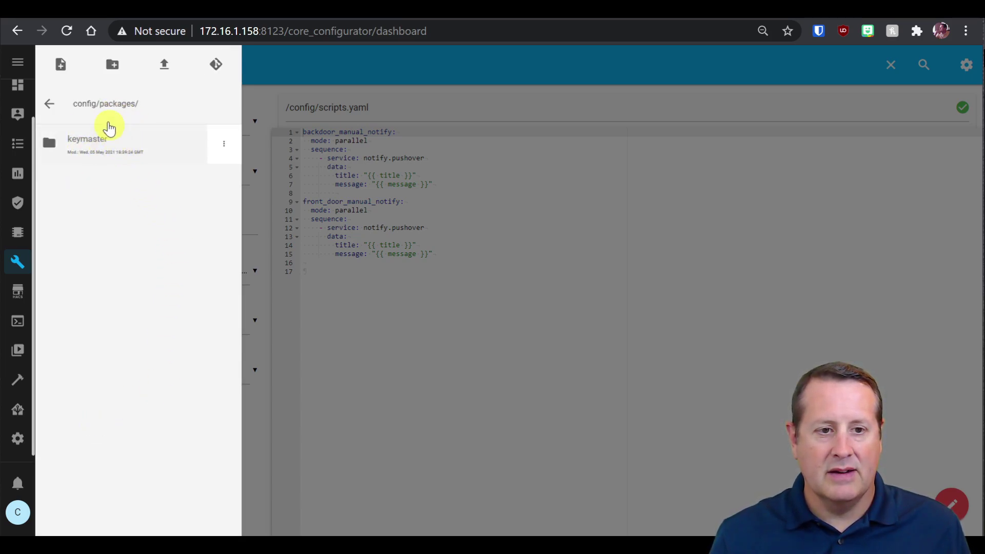
left_click(86, 137)
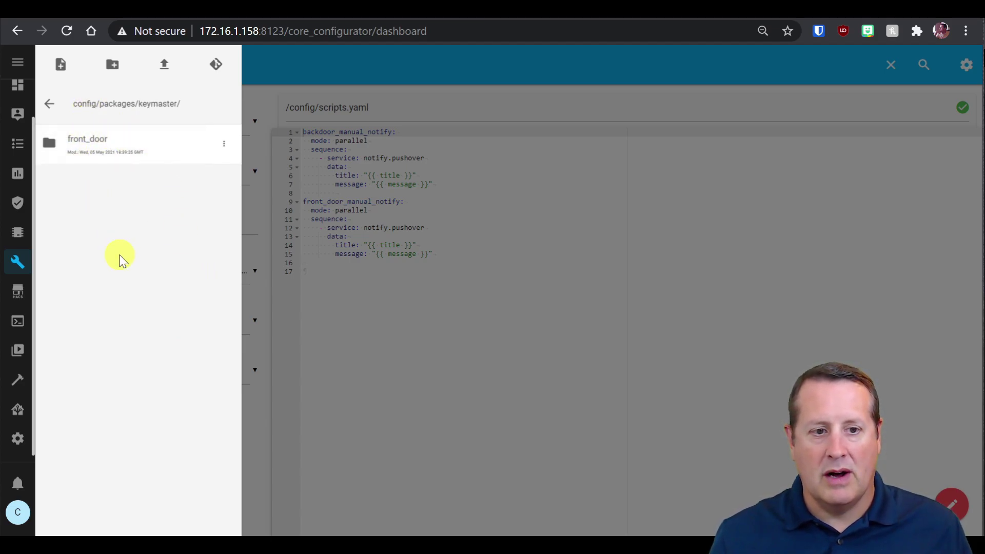
left_click(95, 146)
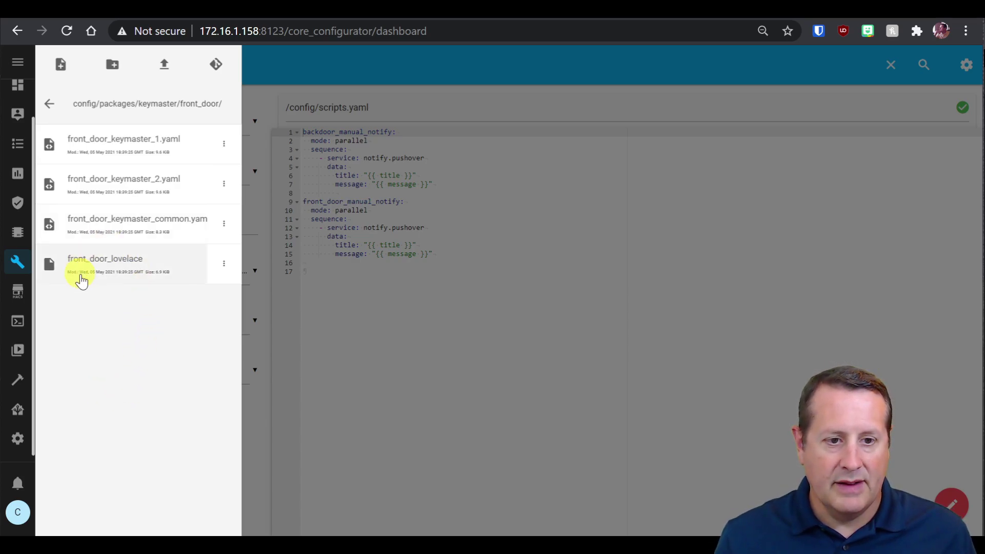
Open front_door_lovelace in the File Editor and look through its YAML.
left_click(94, 265)
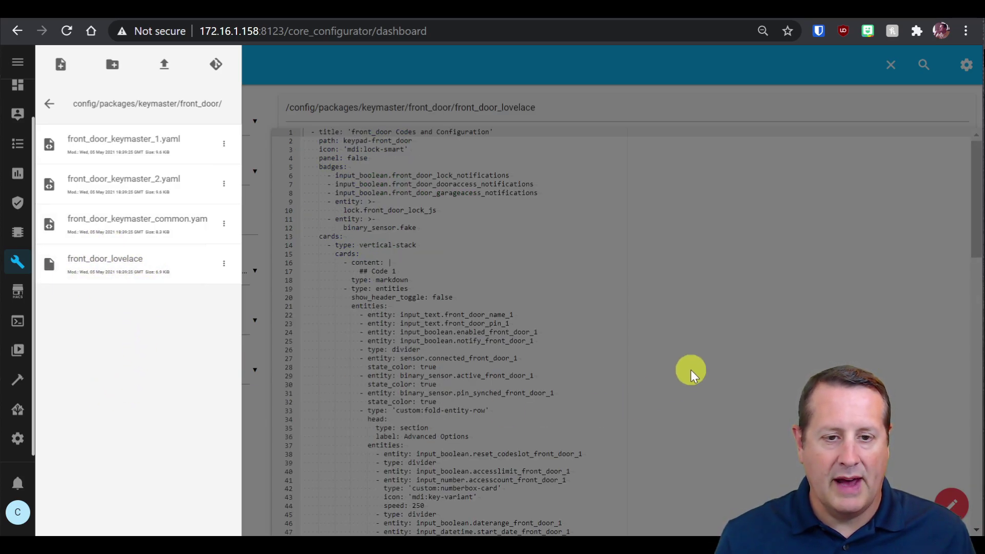
left_click(691, 364)
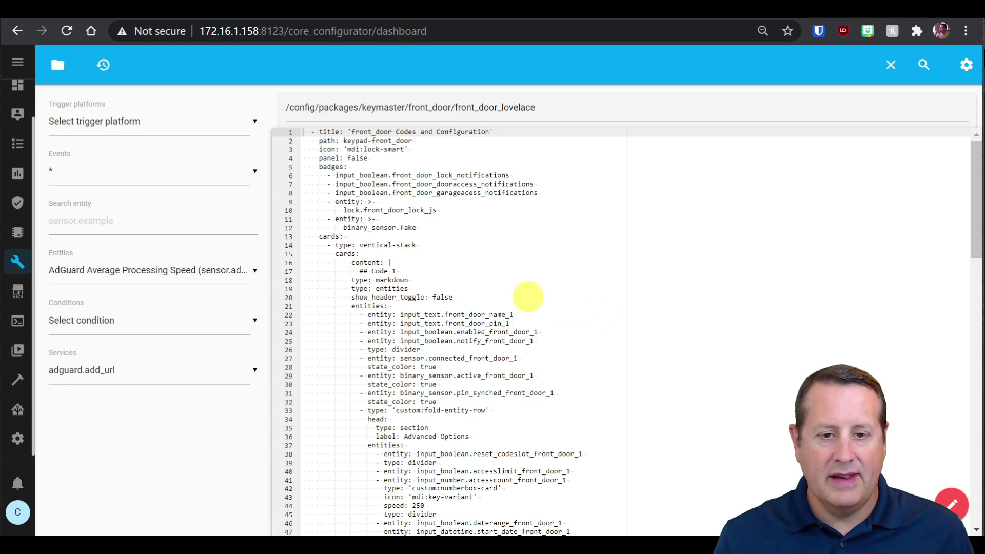
scroll(483, 318, "down", 10)
scroll(478, 323, "down", 7)
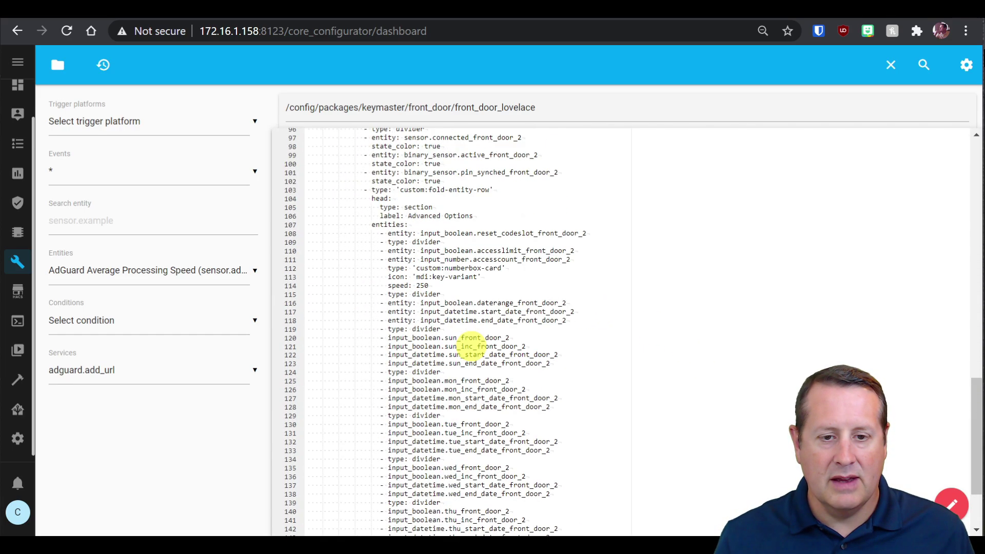
scroll(469, 354, "up", 18)
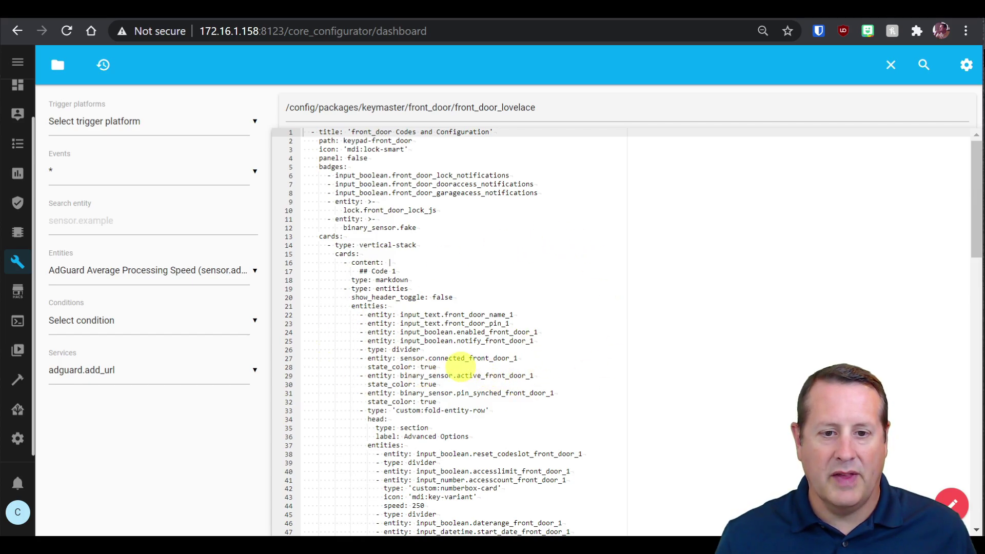
scroll(450, 344, "down", 6)
scroll(450, 349, "up", 6)
Select and copy all of the front_door_lovelace YAML, then open a new browser tab.
left_click(448, 235)
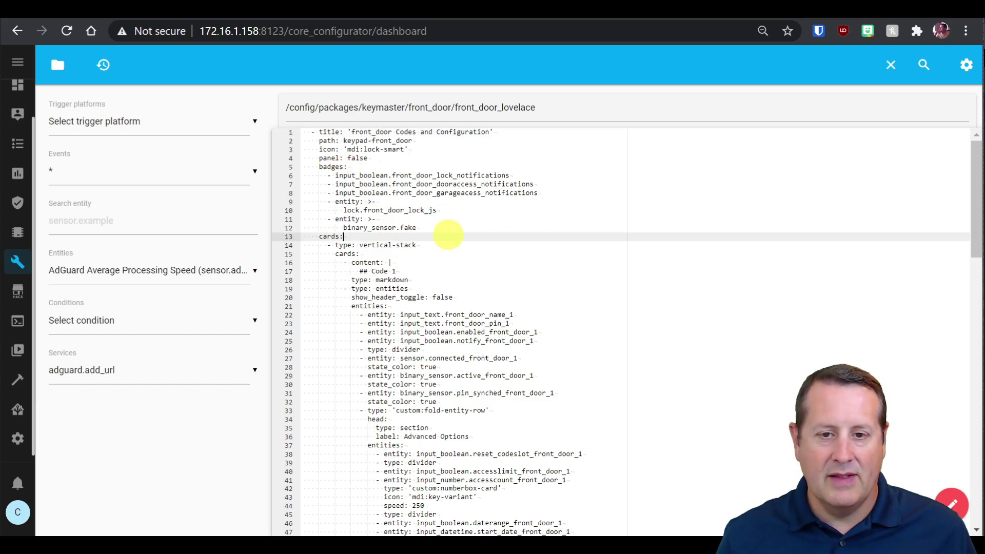
key("ctrl+a")
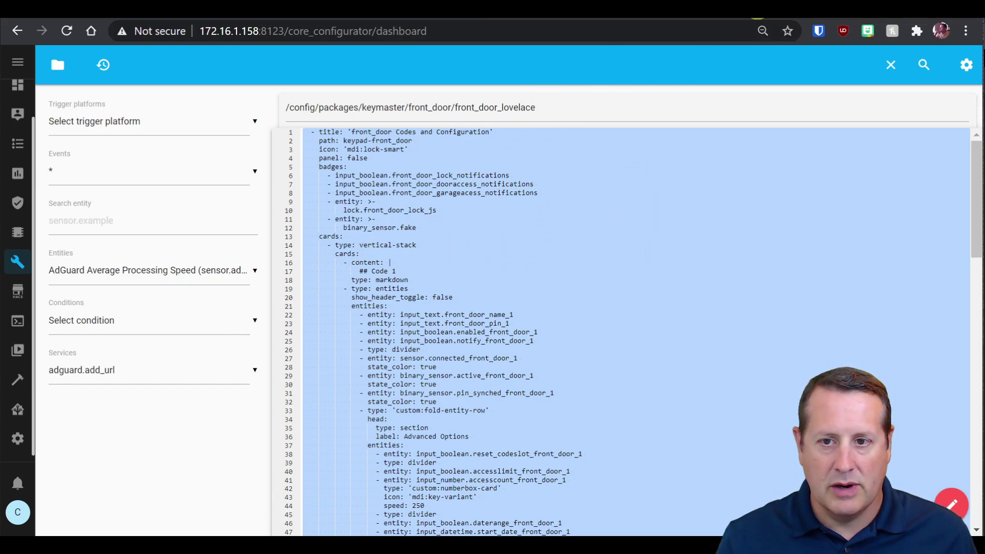
key("ctrl+t")
Load Home Assistant at 172.16.1.158:8123 and open the dashboard's raw configuration editor.
type("172")
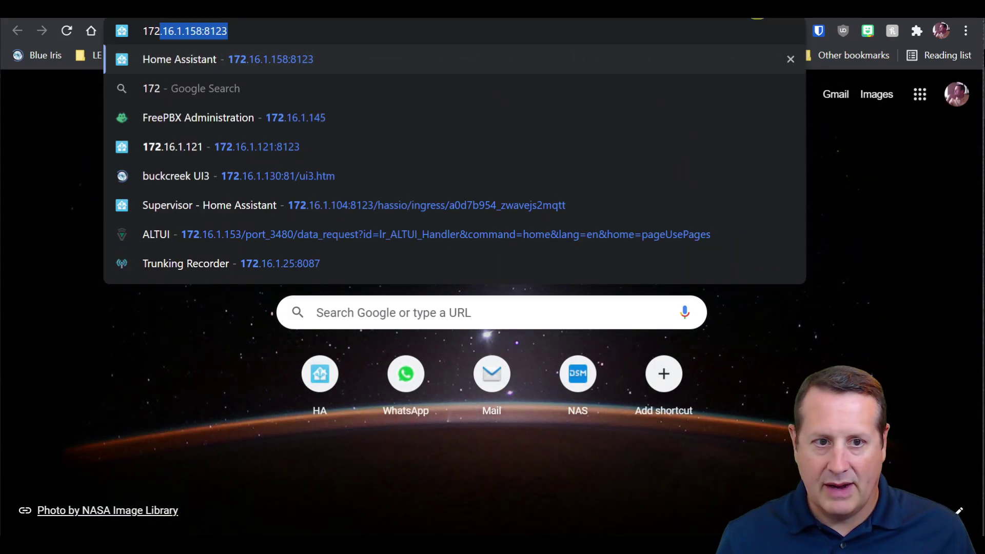
key("Return")
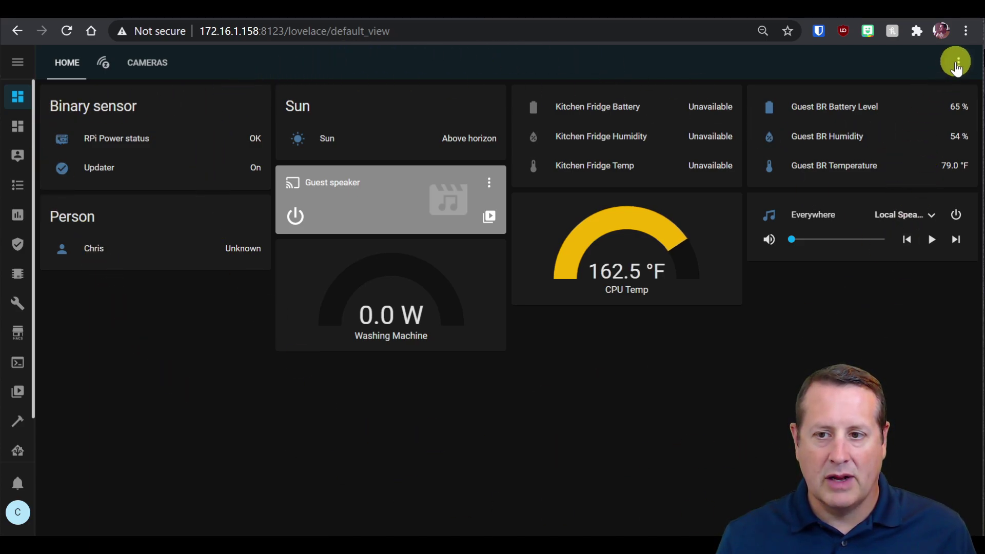
left_click(959, 63)
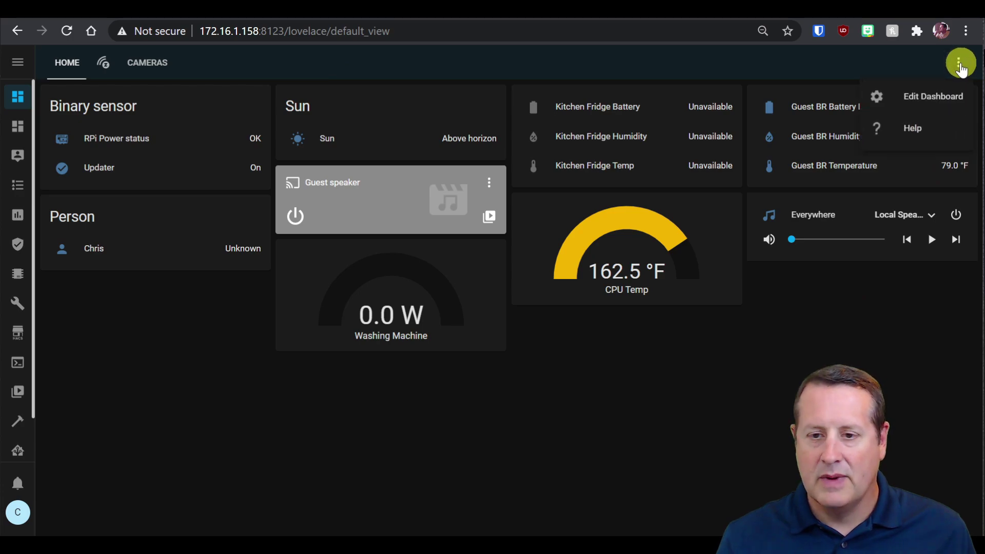
left_click(941, 95)
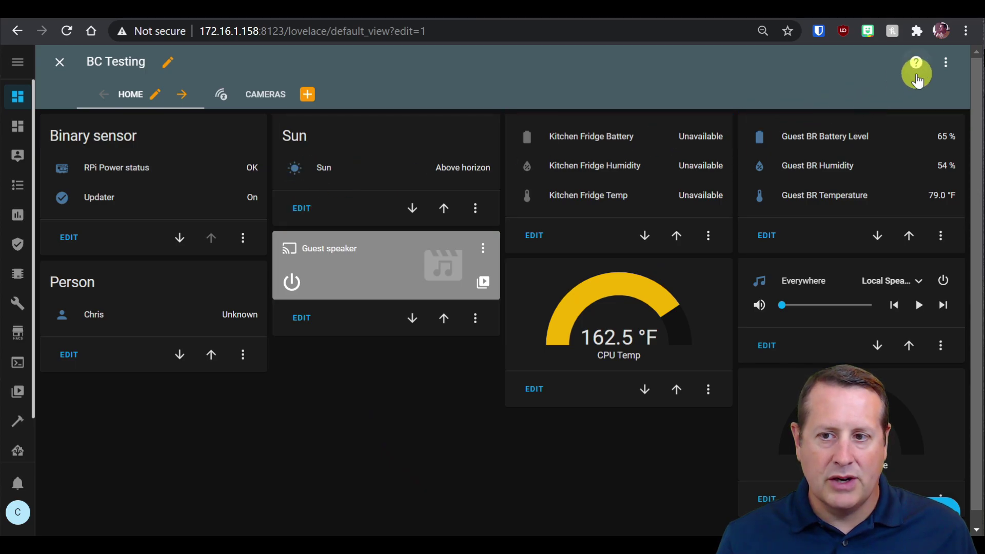
left_click(945, 66)
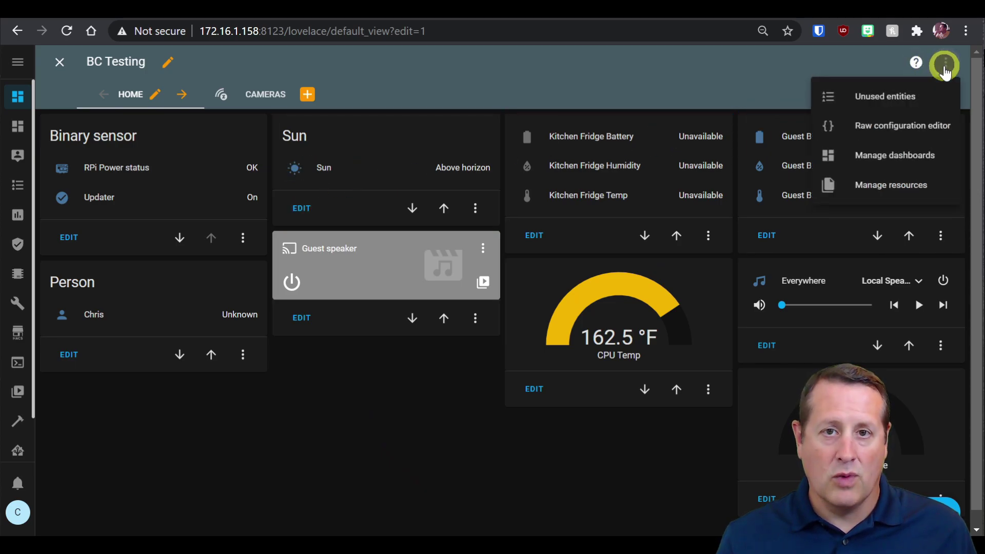
left_click(912, 126)
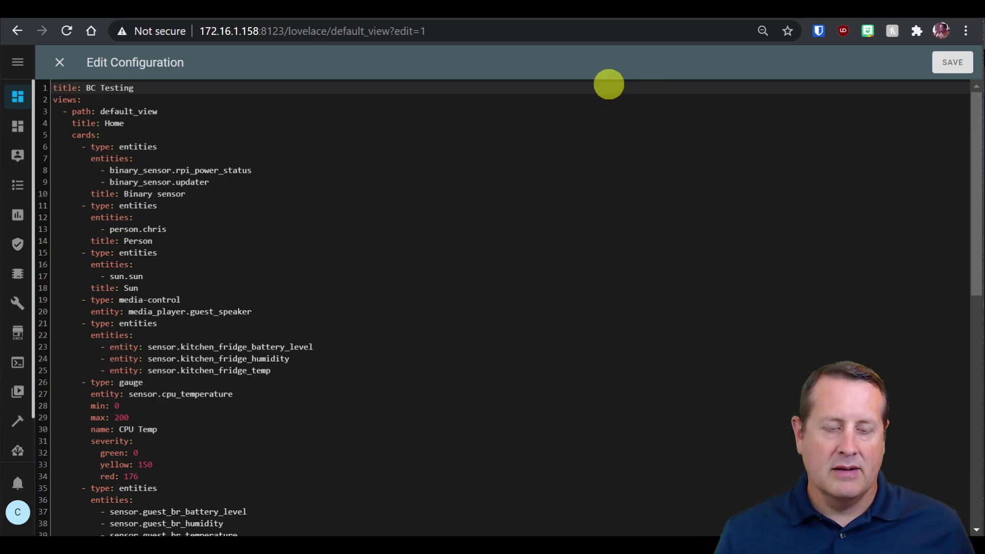
Paste the copied keypad YAML on a new line after line 81.
scroll(331, 297, "down", 10)
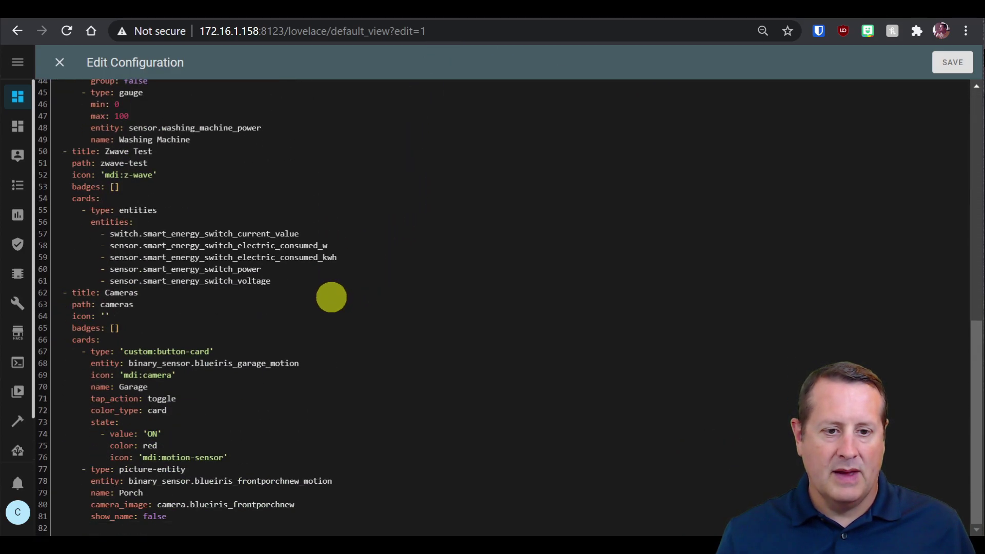
scroll(326, 314, "up", 10)
scroll(293, 373, "down", 10)
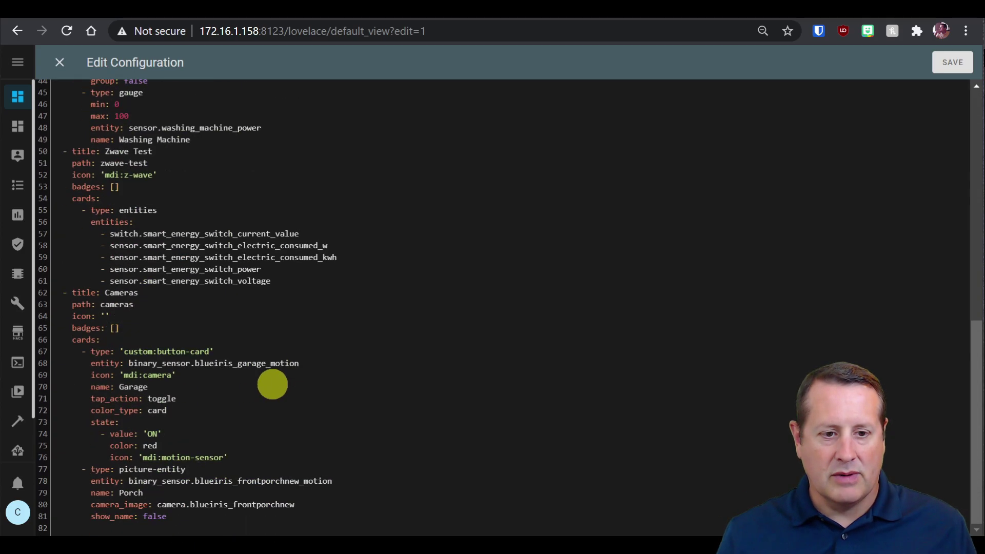
left_click(180, 518)
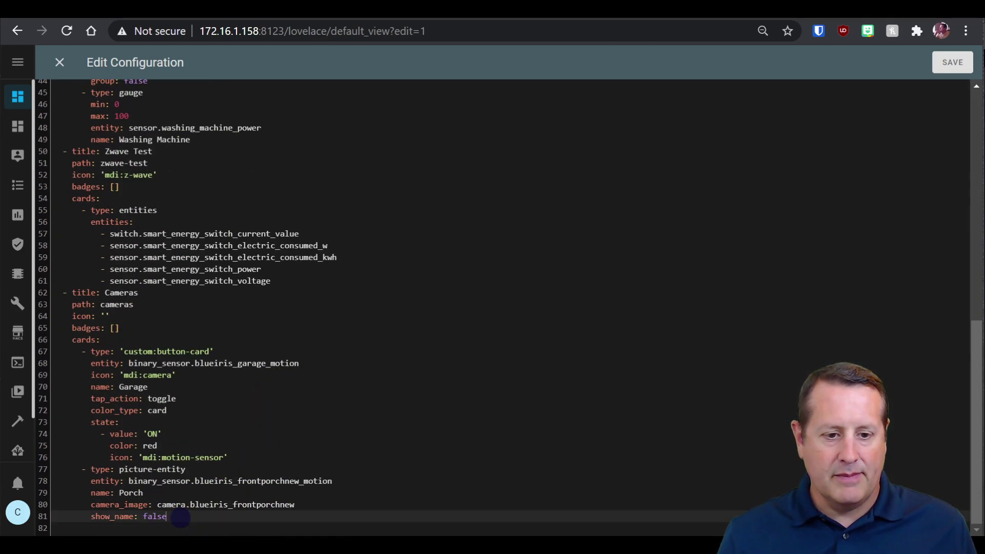
key("Return")
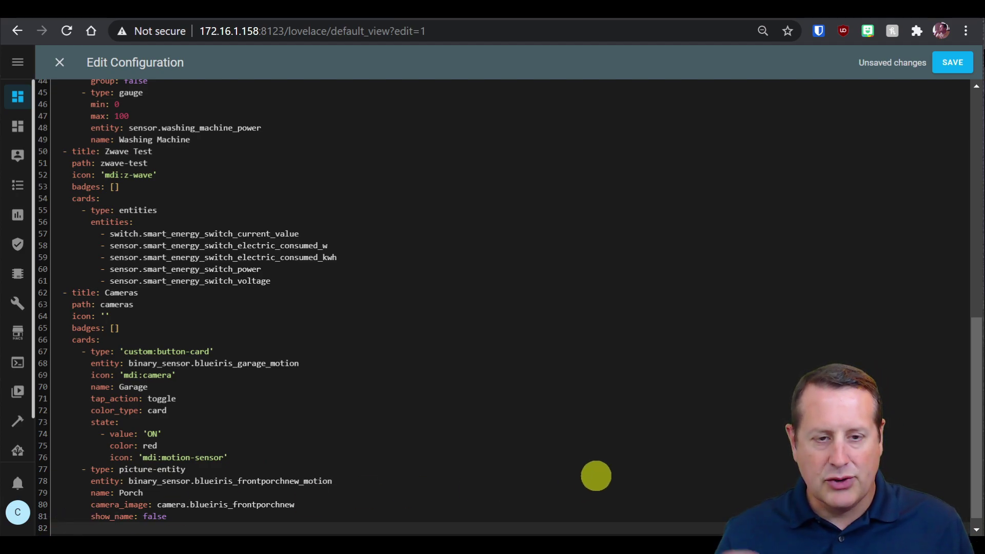
key("ctrl+End")
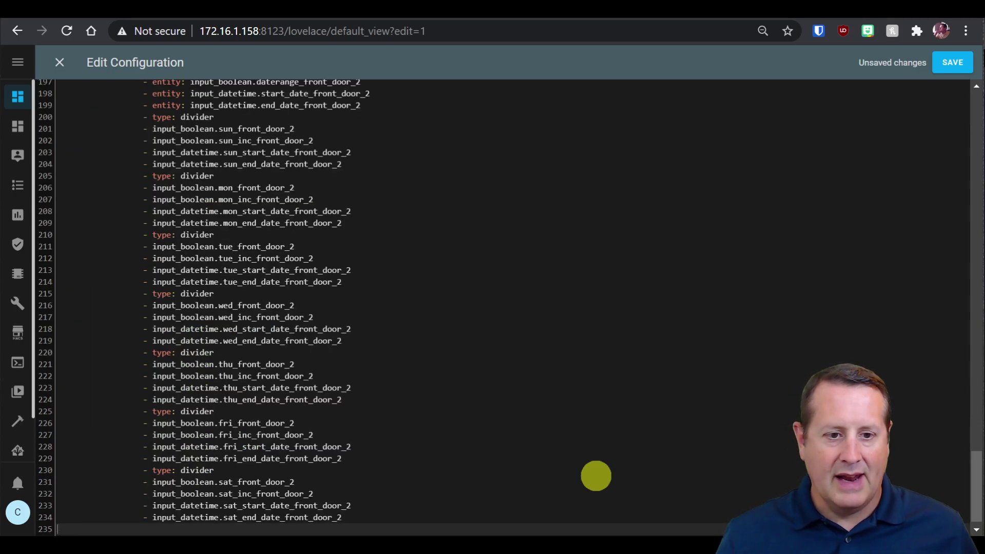
Exit the dashboard editor so the Code 1 and Code 2 slot cards appear.
scroll(468, 341, "up", 20)
scroll(468, 341, "up", 5)
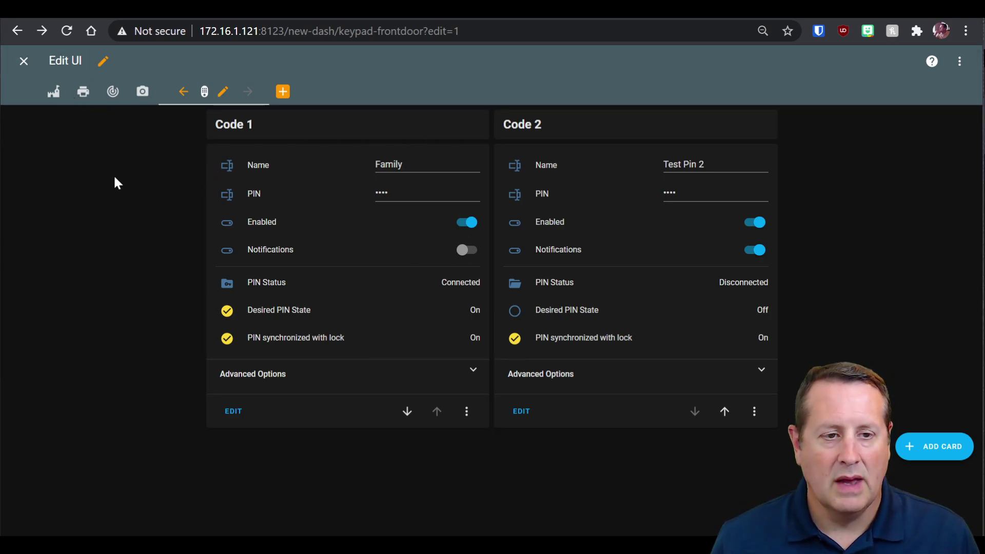
left_click(23, 61)
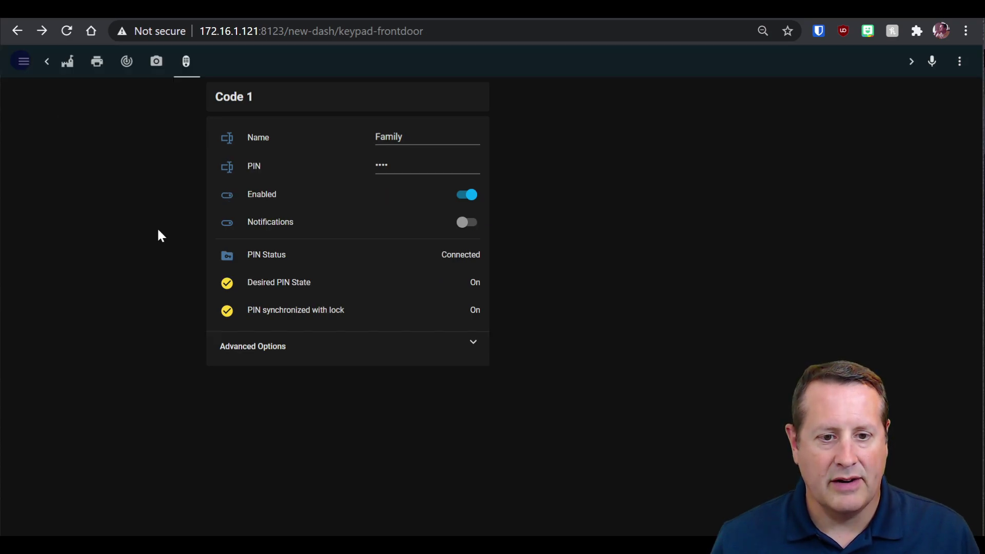
Expand Code 1's Advanced Options to inspect them, then collapse them again.
left_click(473, 345)
scroll(336, 402, "down", 10)
scroll(334, 406, "down", 1)
scroll(335, 405, "up", 10)
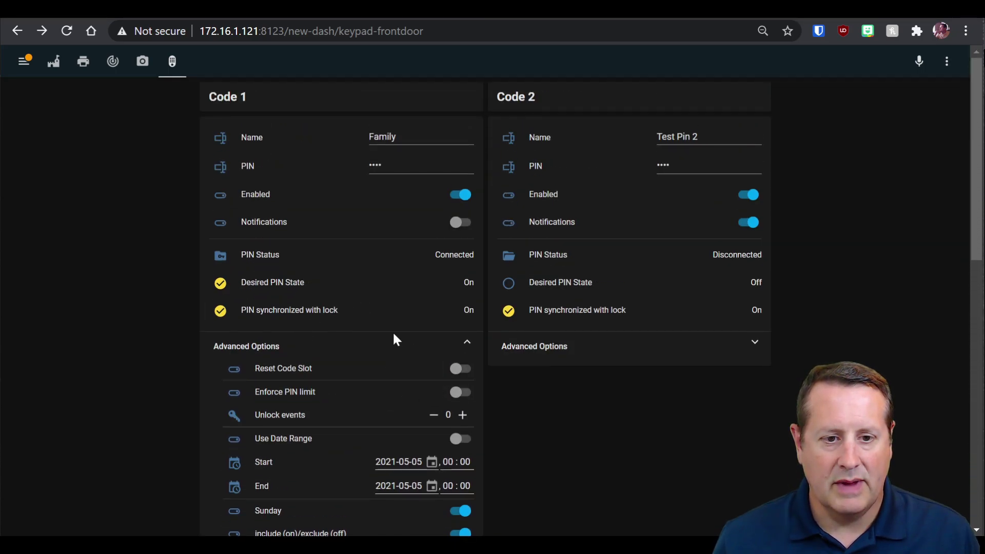
left_click(468, 345)
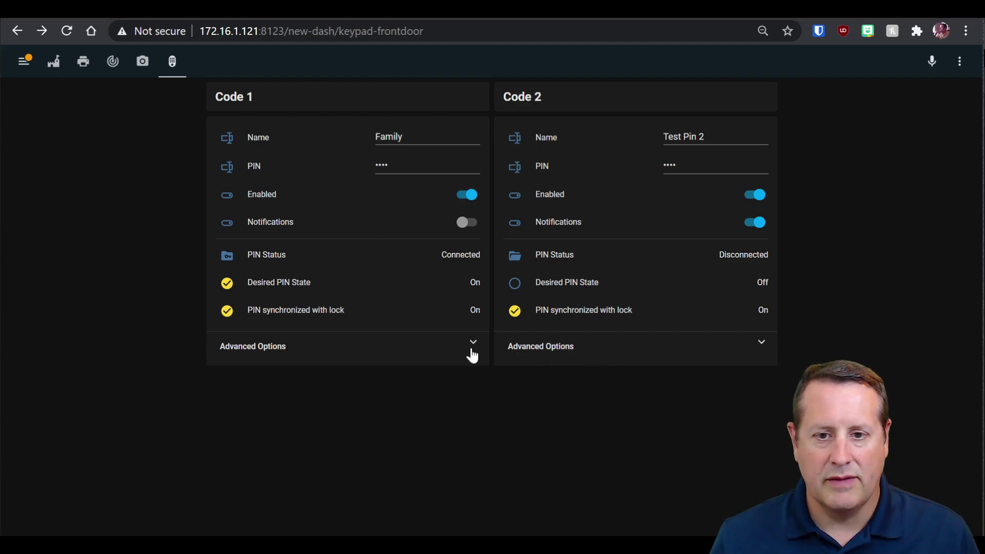
left_click(760, 345)
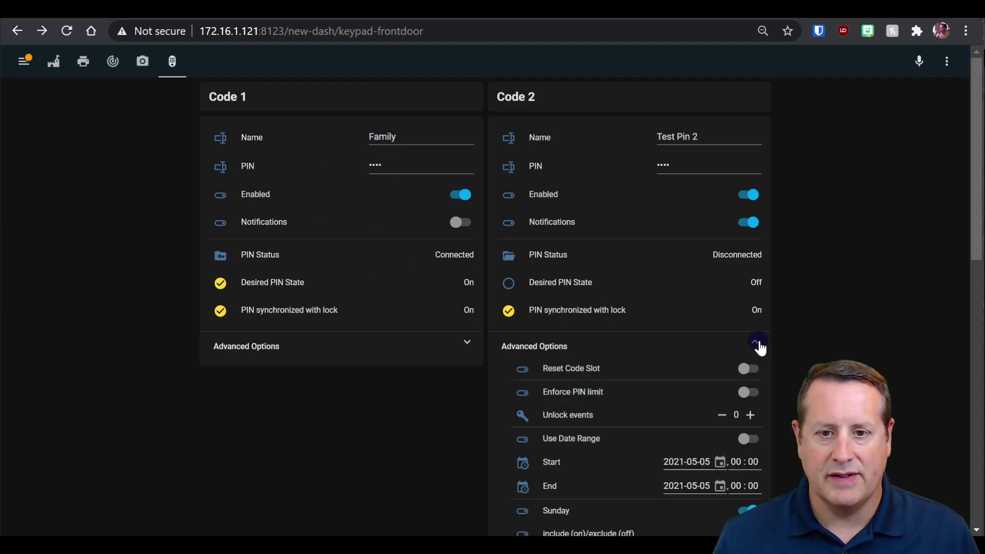
left_click(467, 345)
scroll(588, 463, "down", 6)
scroll(587, 462, "down", 6)
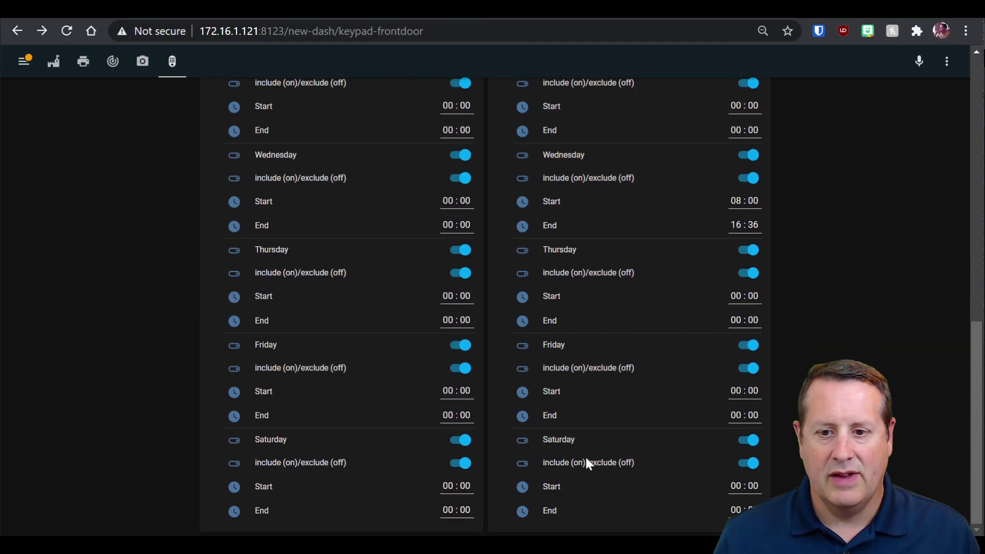
scroll(587, 462, "up", 12)
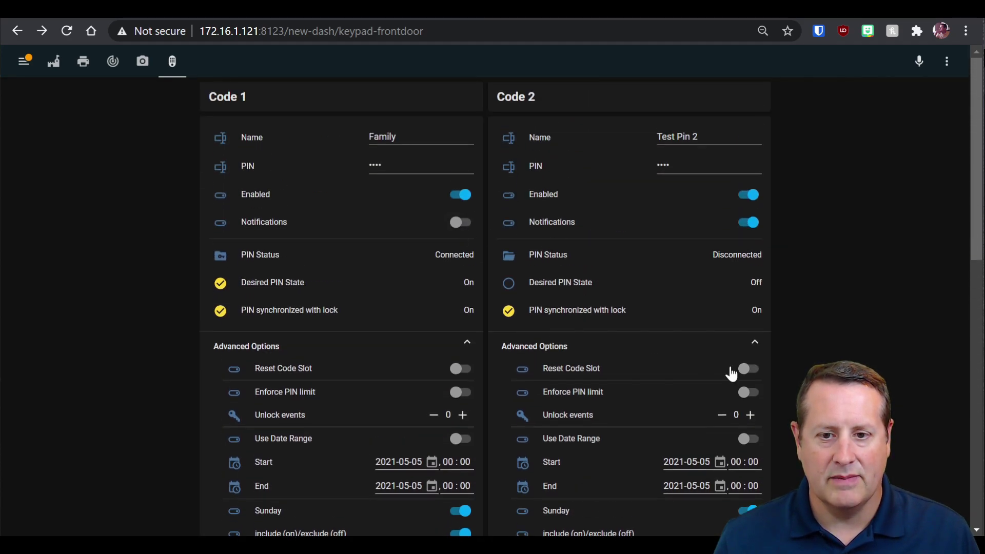
scroll(537, 434, "down", 2)
scroll(508, 410, "up", 3)
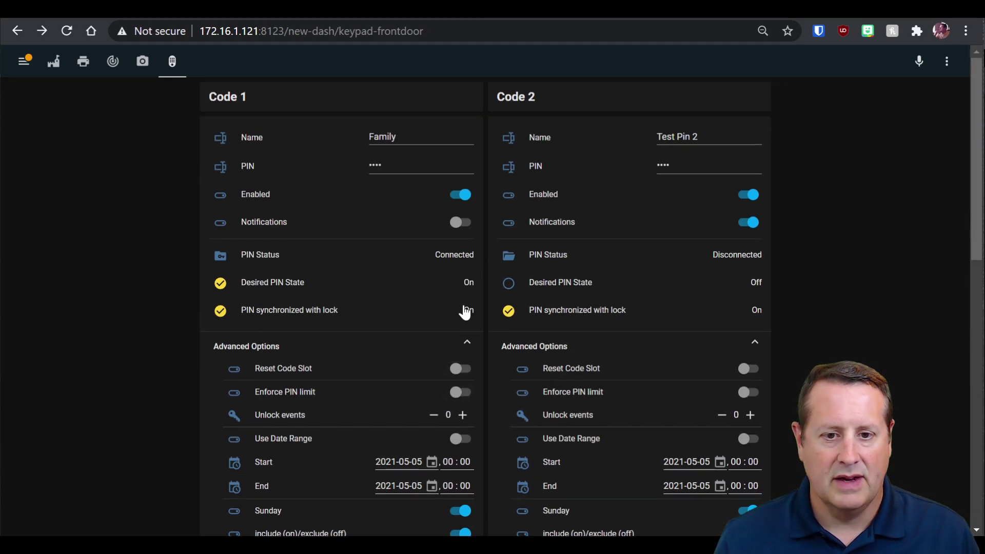
left_click(467, 345)
left_click(754, 341)
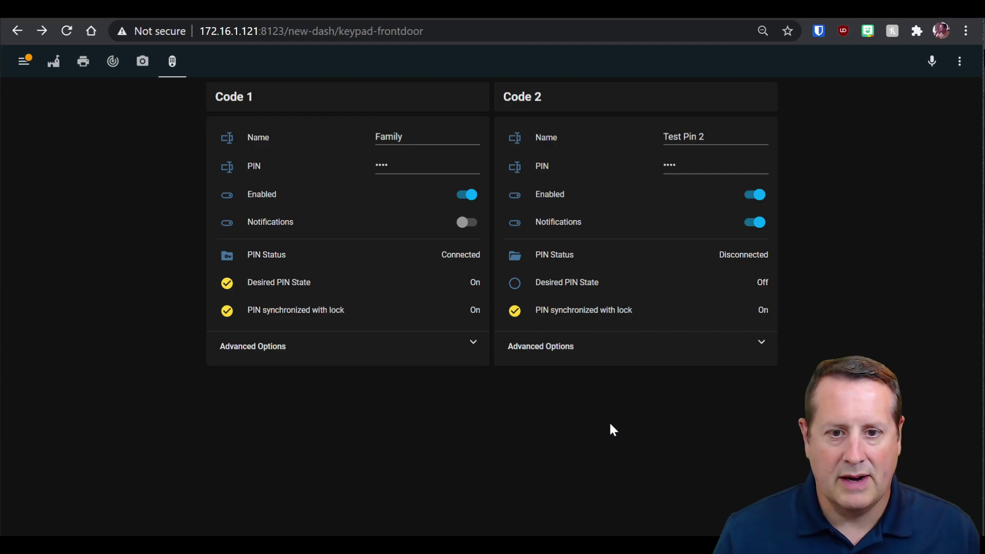
left_click(590, 9)
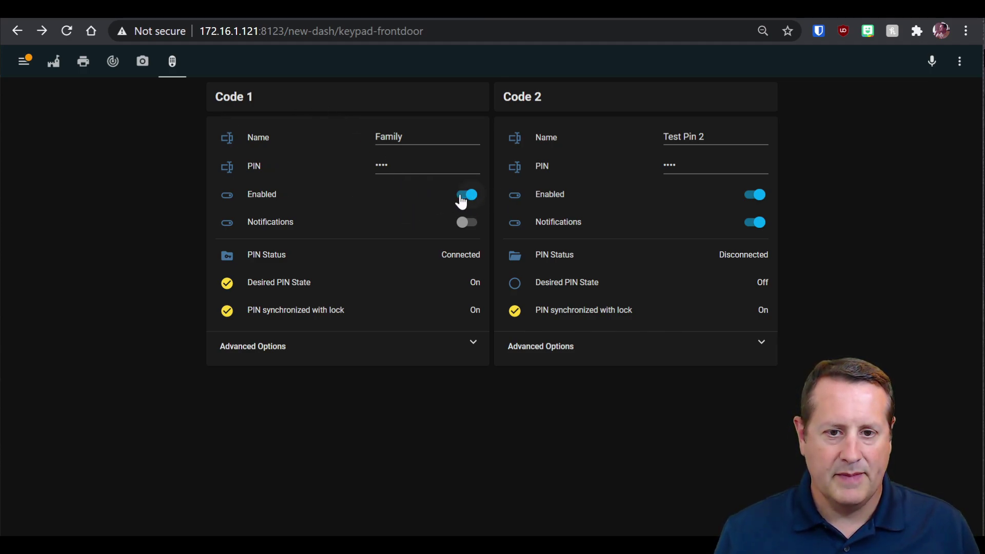
Enable Code 1 notifications and replace its PIN with a new code, then go forward to Z-Wave JS to MQTT.
left_click(466, 222)
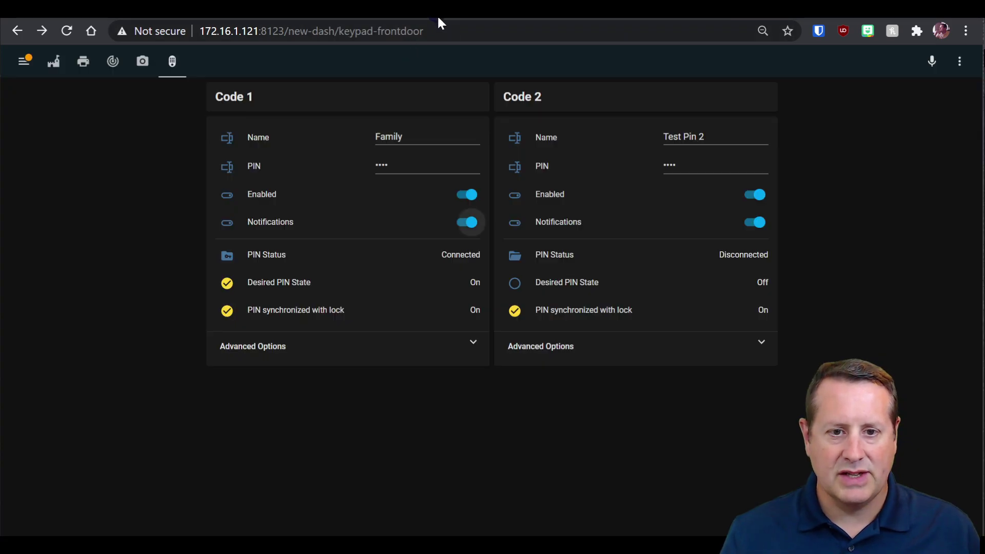
left_click(406, 172)
key("BackSpace")
key("BackSpace")
key("BackSpace")
key("BackSpace")
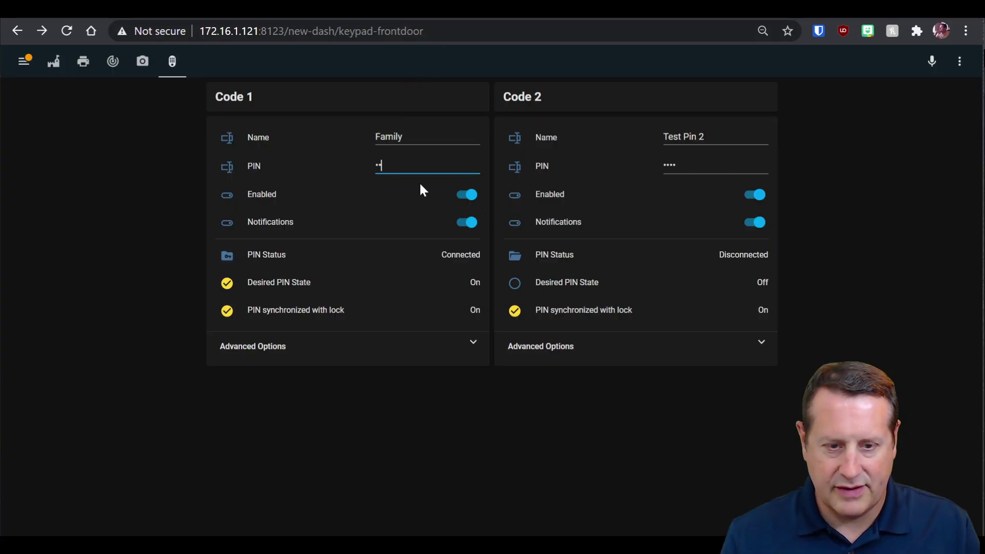
type("1234")
key("Tab")
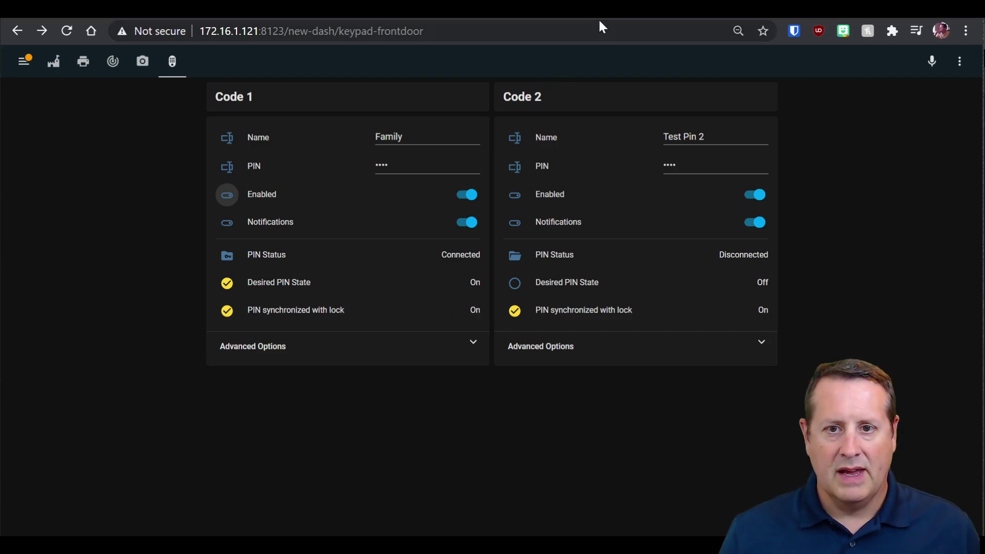
key("alt+Right")
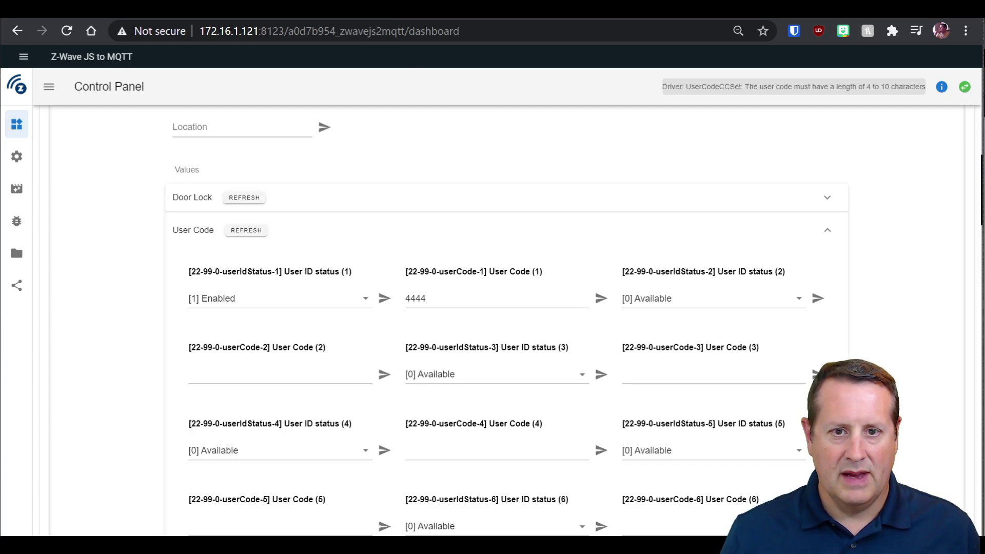
Inspect the lock's User Code values: slot 1 enabled with a code, slot 2 available.
key("alt+Left")
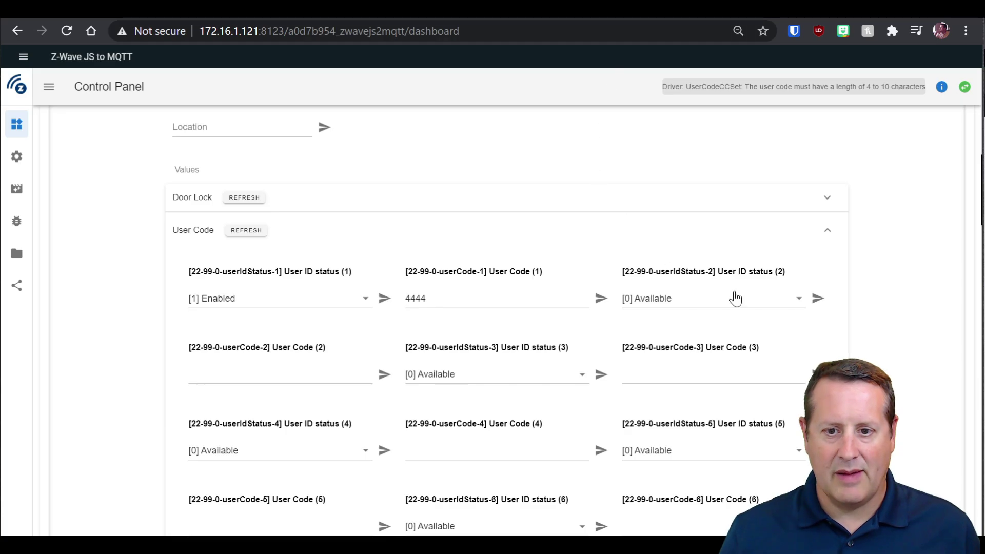
left_click(705, 306)
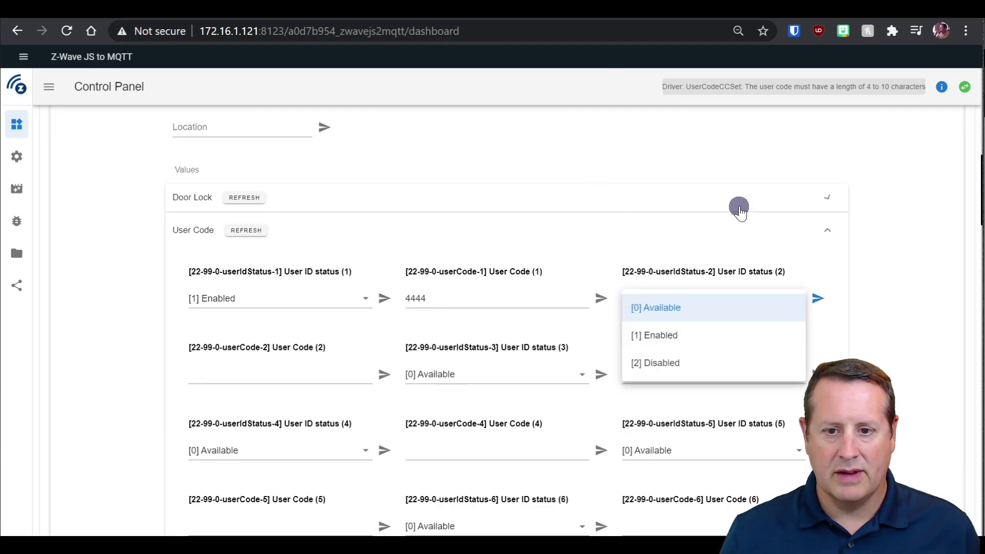
left_click(739, 205)
left_click(740, 205)
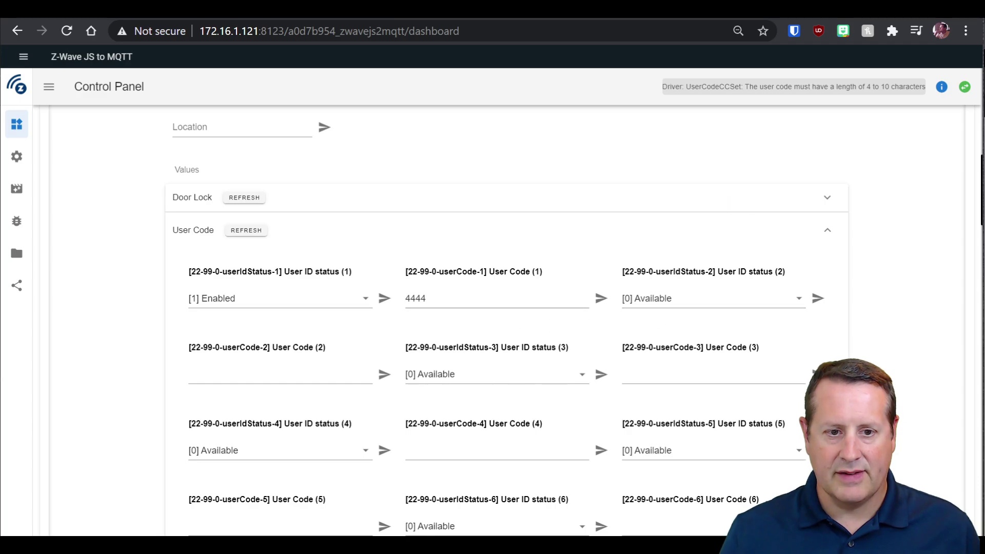
Expand Code 2's Advanced Options to review its weekday schedule, then collapse them.
left_click(420, 9)
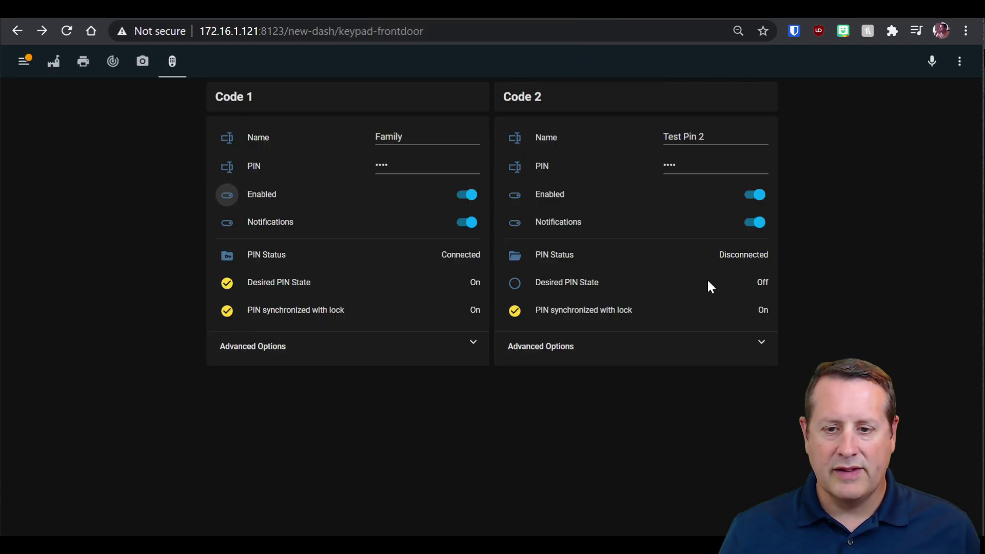
left_click(760, 344)
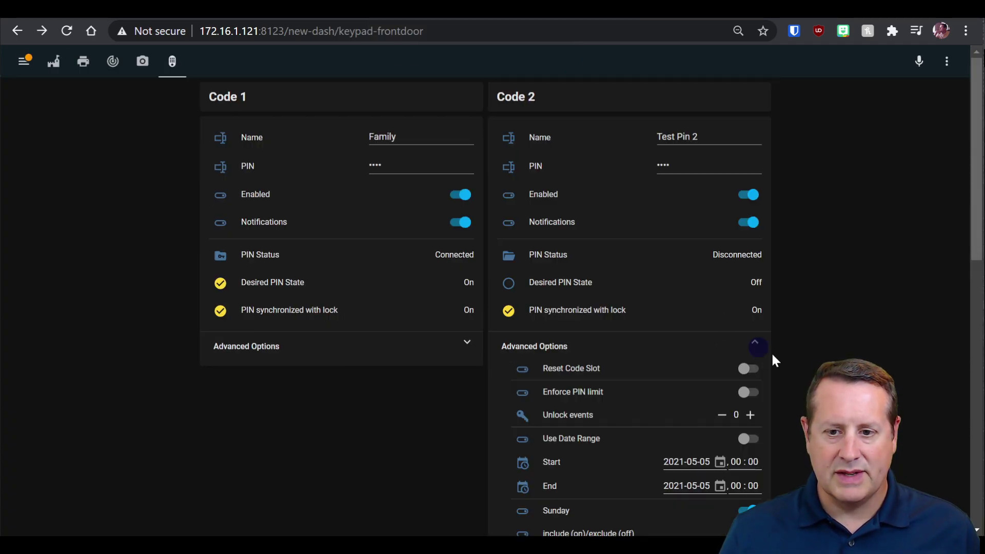
scroll(720, 348, "down", 3)
scroll(669, 339, "down", 6)
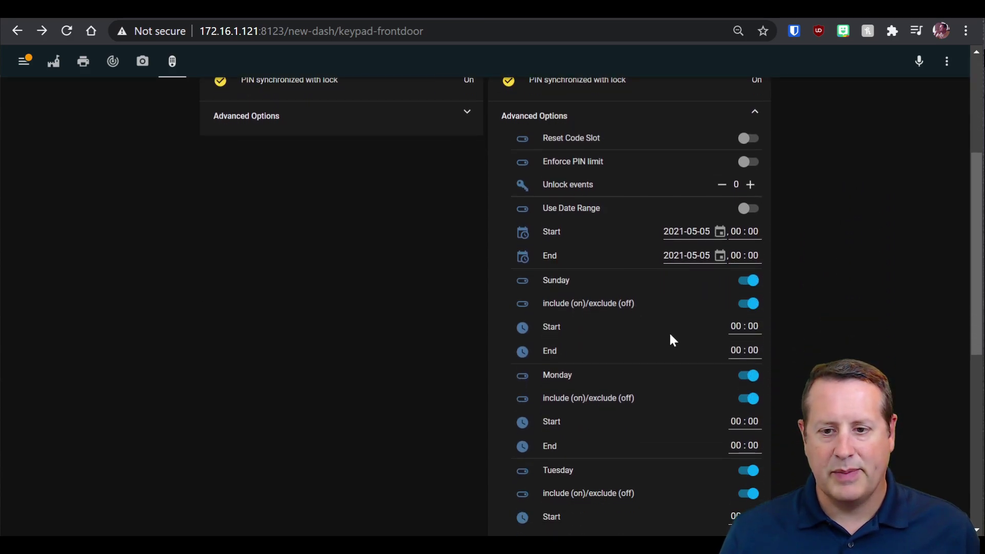
scroll(669, 341, "down", 2)
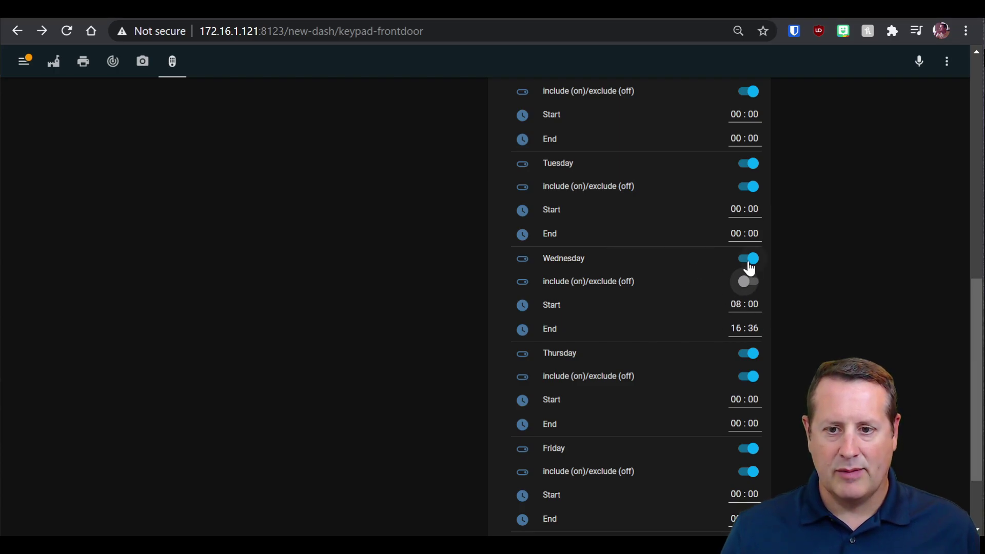
scroll(807, 343, "up", 10)
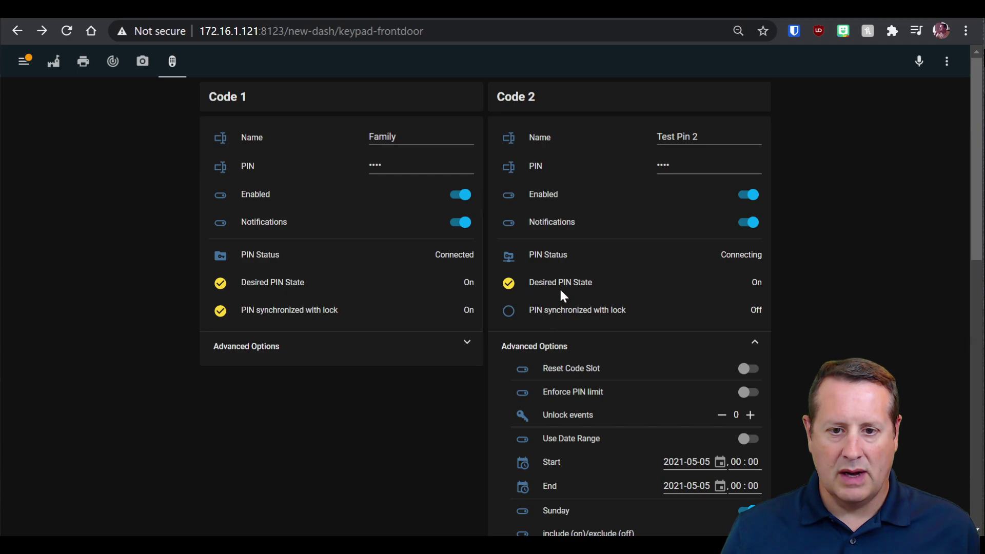
left_click(715, 340)
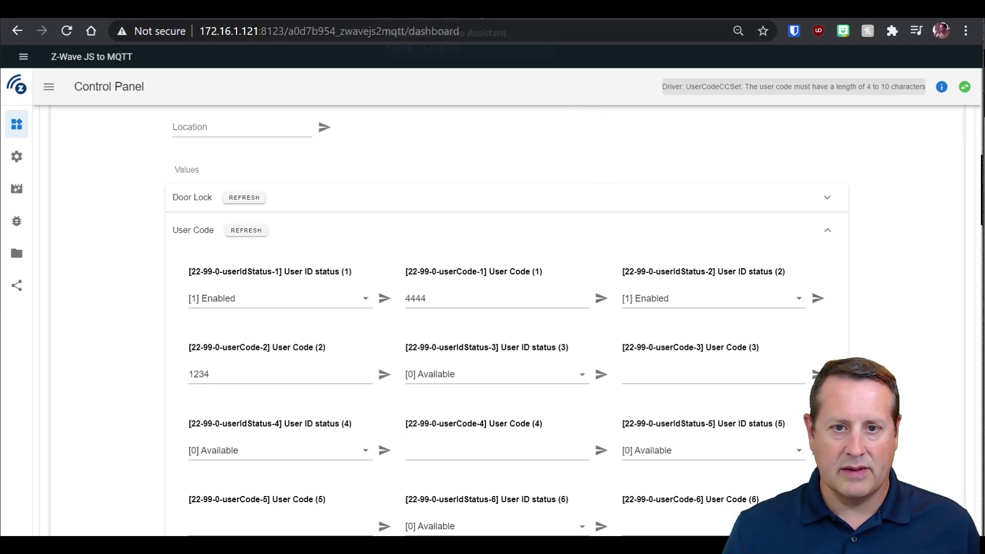
left_click(482, 16)
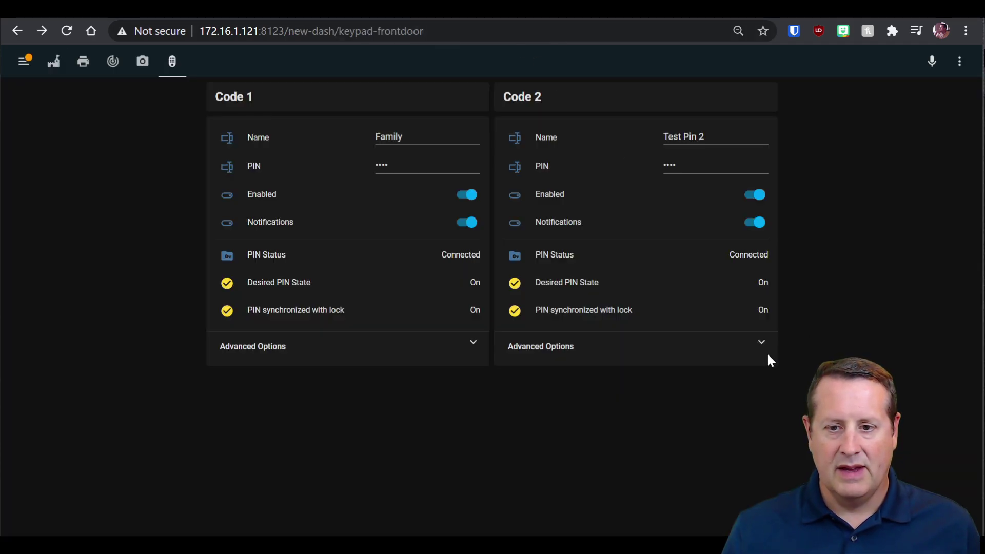
Raise Code 2's unlock events count to 4, toggling Enforce PIN limit on and back off.
left_click(764, 342)
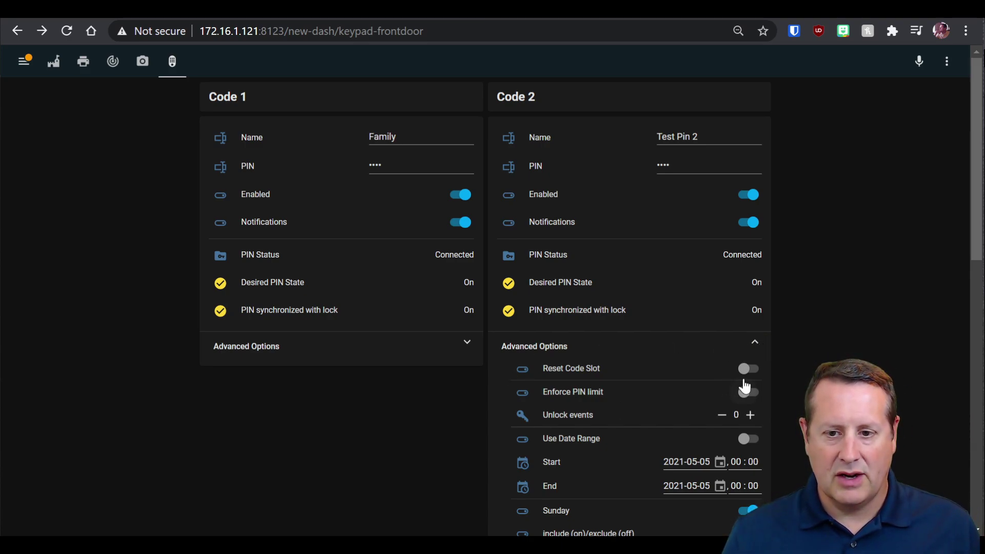
scroll(639, 382, "down", 1)
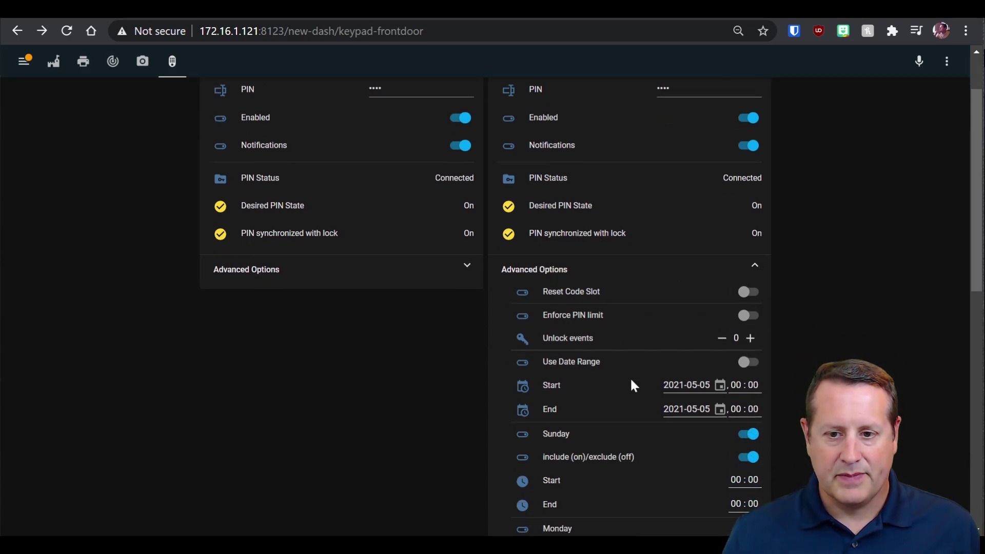
left_click(750, 340)
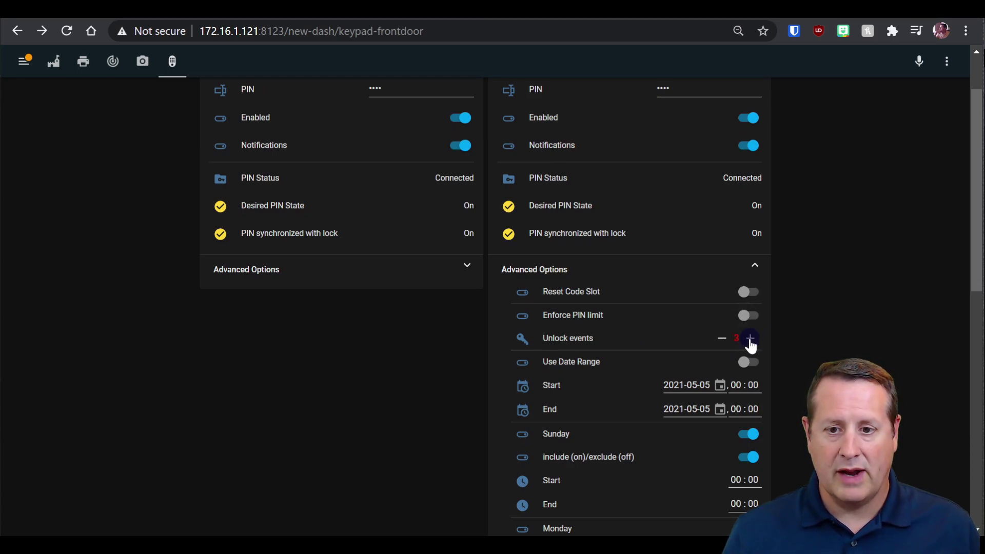
left_click(747, 316)
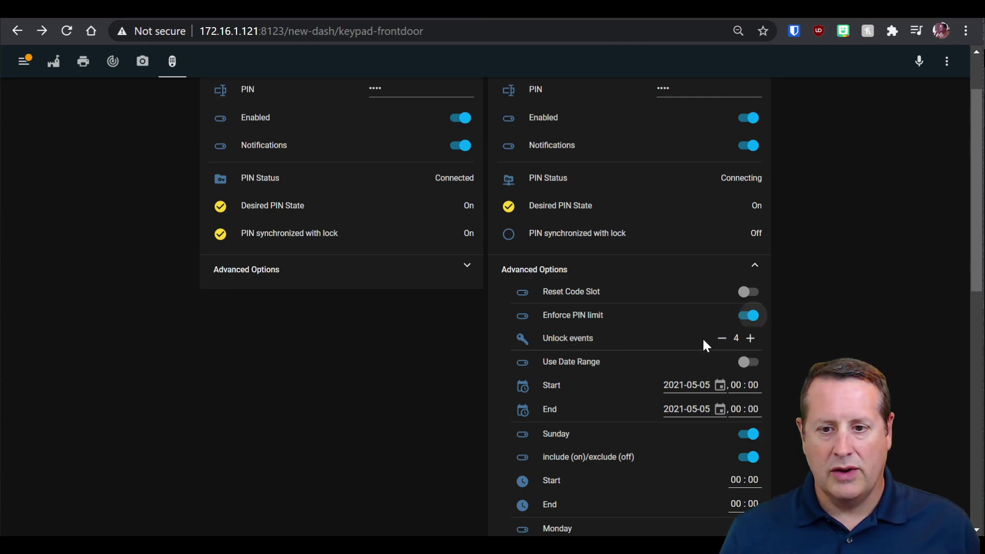
left_click(748, 315)
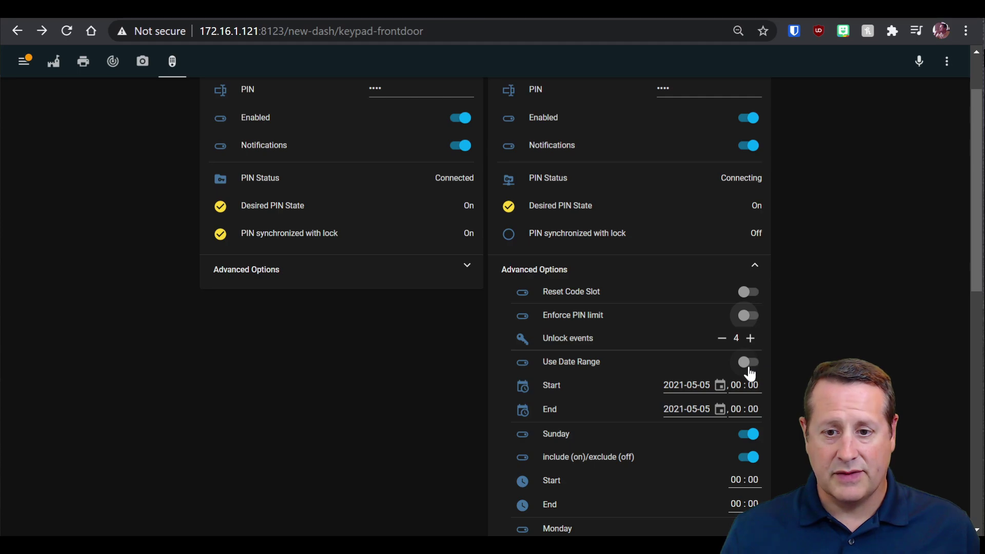
Set Code 2's date range end to May 12, 2021, toggling Use Date Range on then off.
left_click(706, 385)
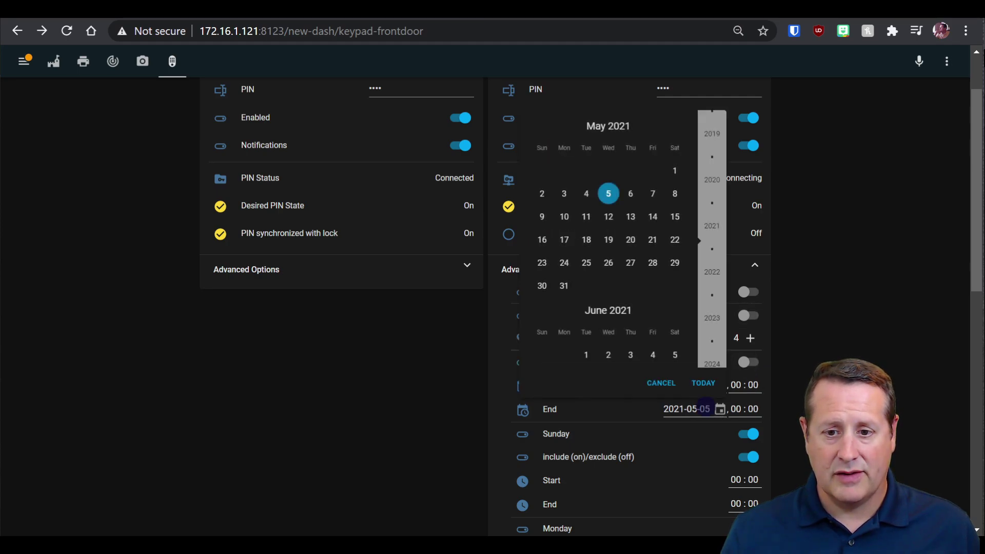
left_click(608, 216)
left_click(747, 360)
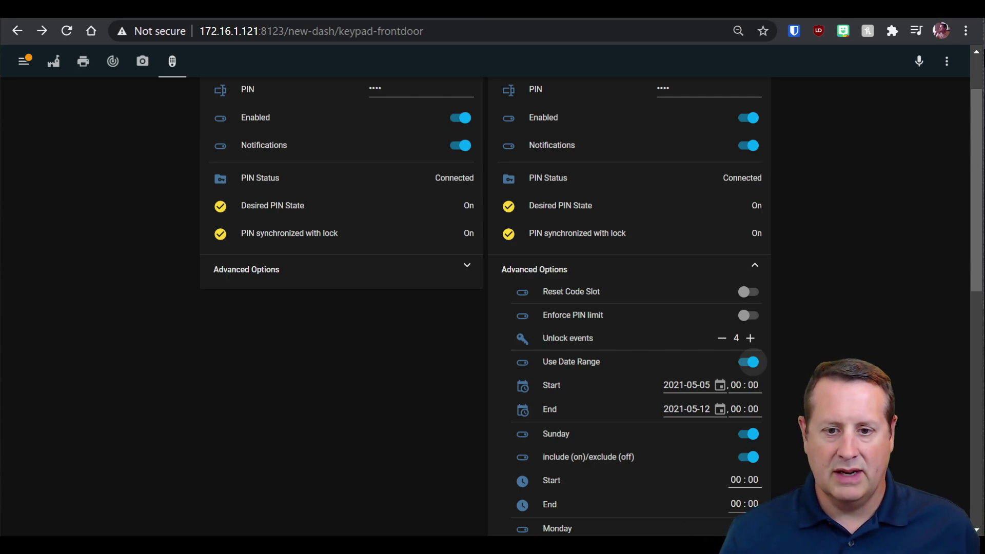
left_click(754, 365)
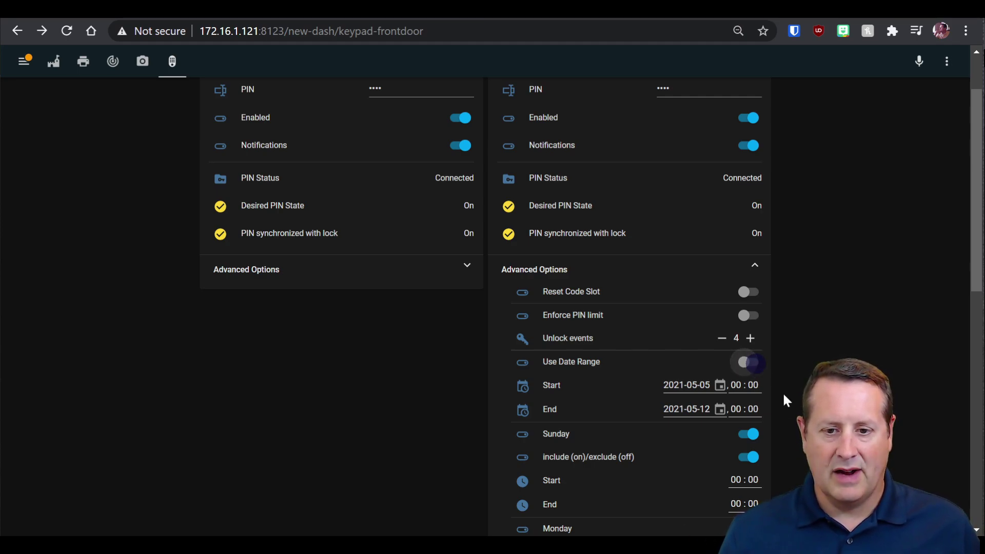
scroll(682, 467, "down", 3)
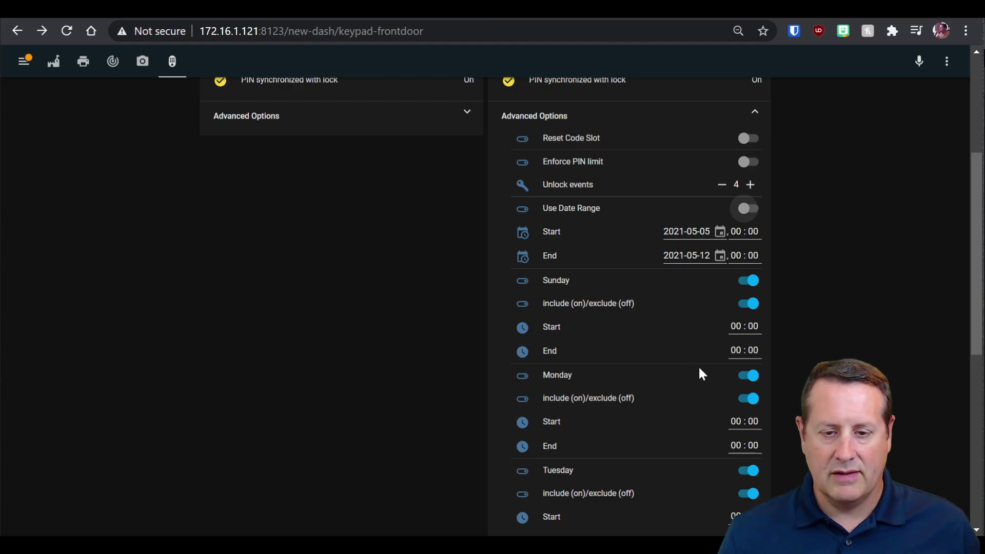
Give Tuesday a start time of 08:00 and an end time of 13:00.
scroll(697, 365, "down", 2)
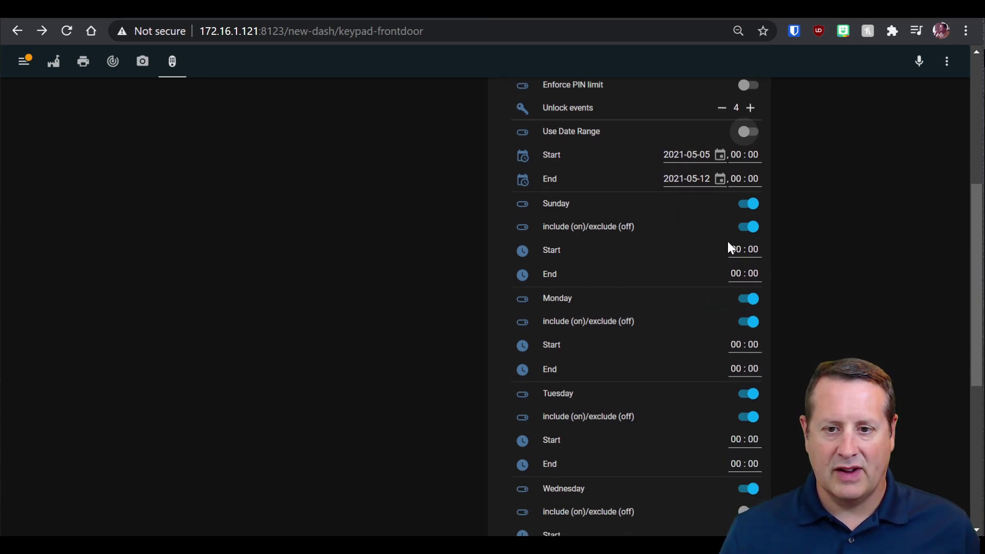
scroll(678, 319, "down", 4)
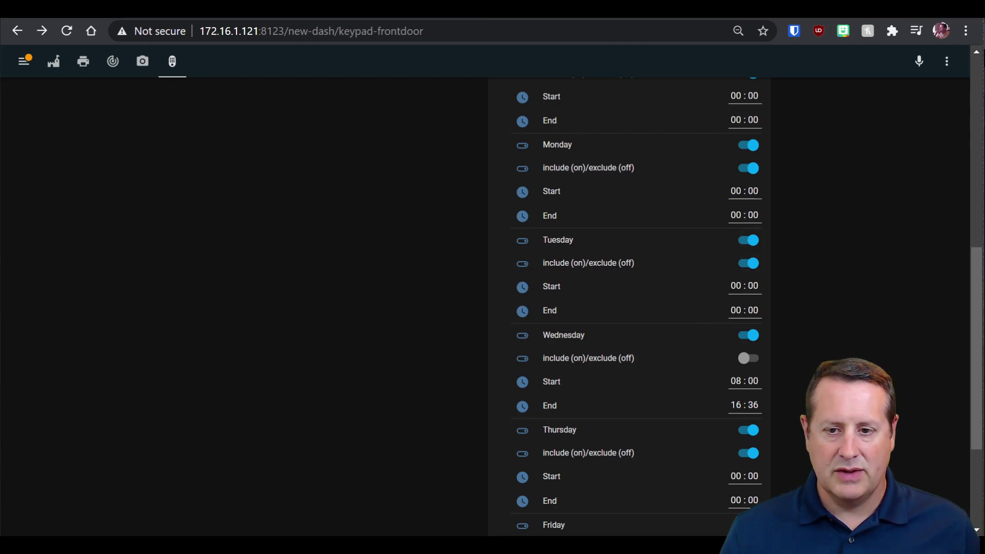
type("08")
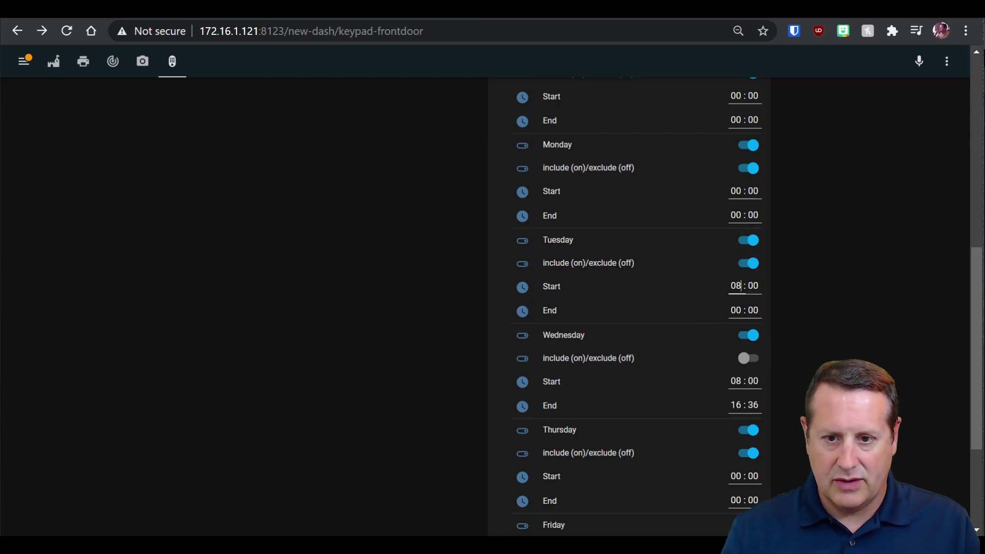
key("Tab")
key("Tab")
key("Tab")
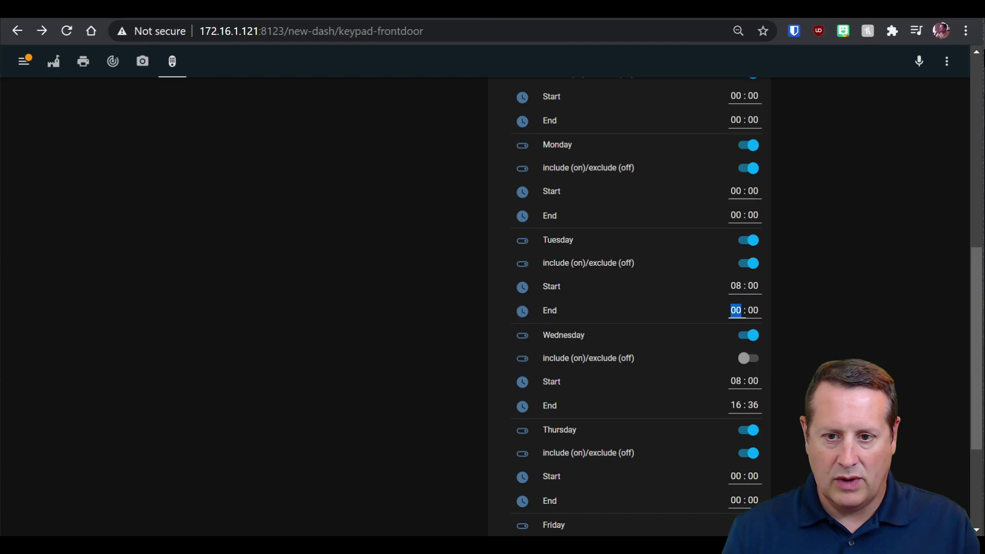
type("13")
key("Tab")
key("Tab")
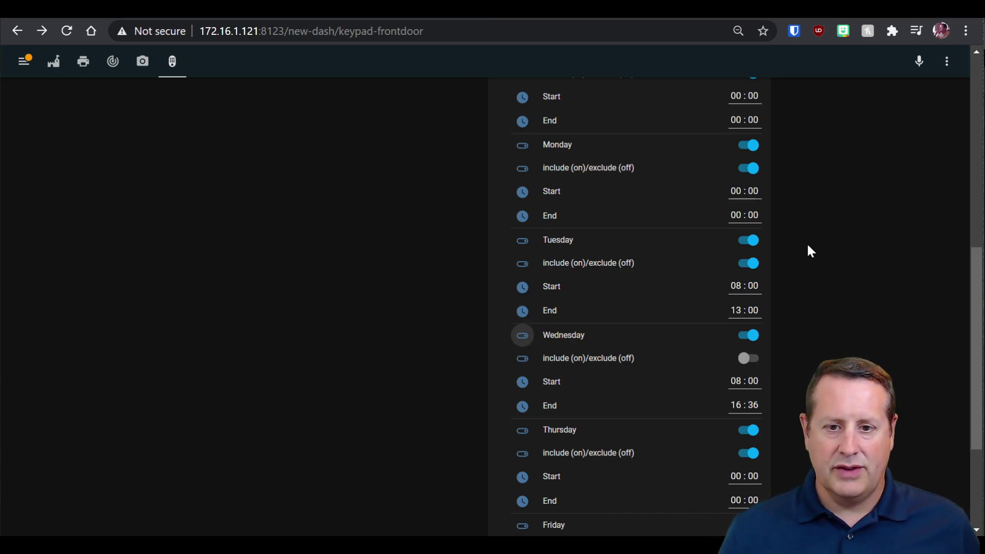
Switch off Sunday, and turn off Monday's day and include toggles.
scroll(769, 307, "up", 3)
left_click(749, 203)
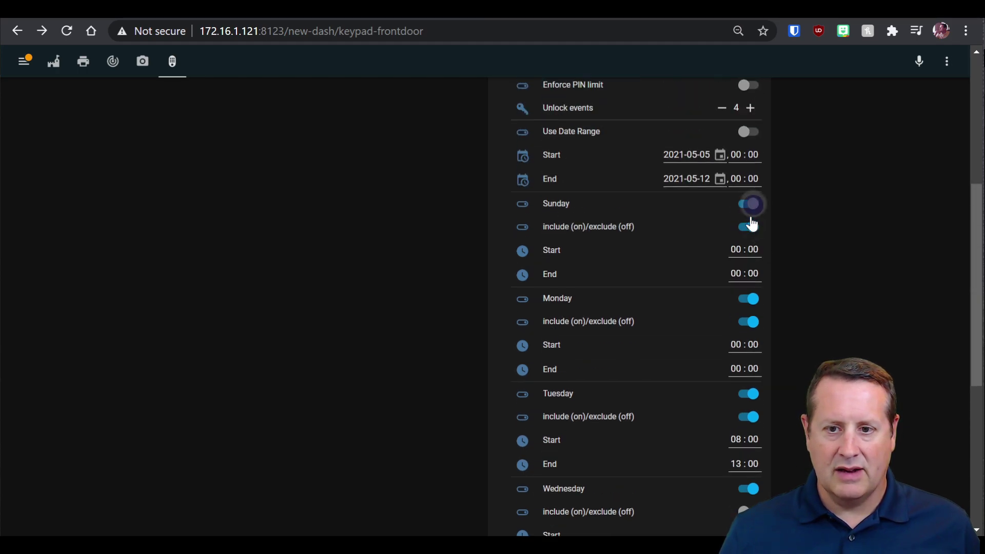
left_click(745, 301)
left_click(748, 322)
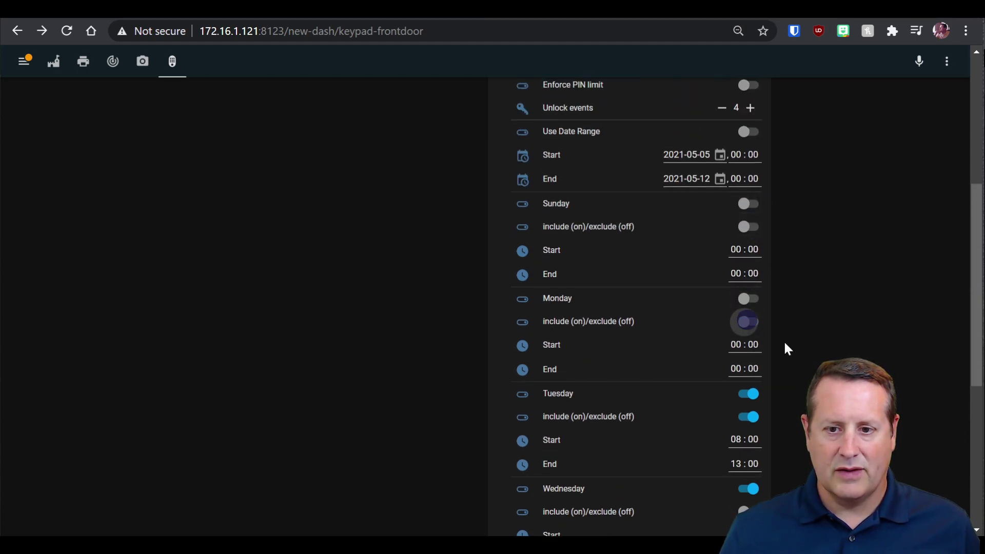
scroll(790, 350, "down", 2)
Switch off Wednesday through Saturday, including their include toggles.
left_click(753, 413)
scroll(754, 401, "down", 3)
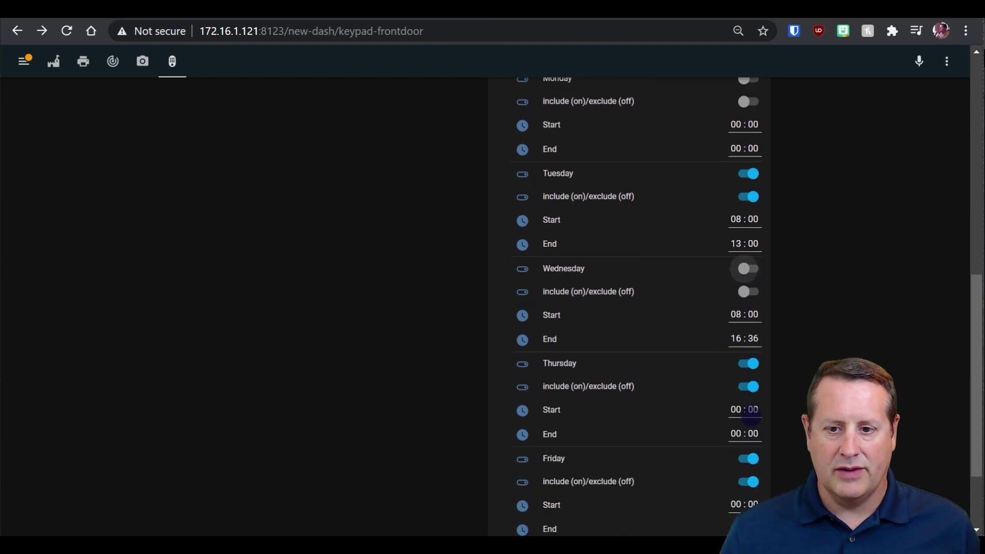
left_click(752, 354)
left_click(750, 376)
left_click(749, 449)
left_click(749, 471)
scroll(788, 481, "down", 1)
scroll(788, 481, "down", 1)
left_click(748, 439)
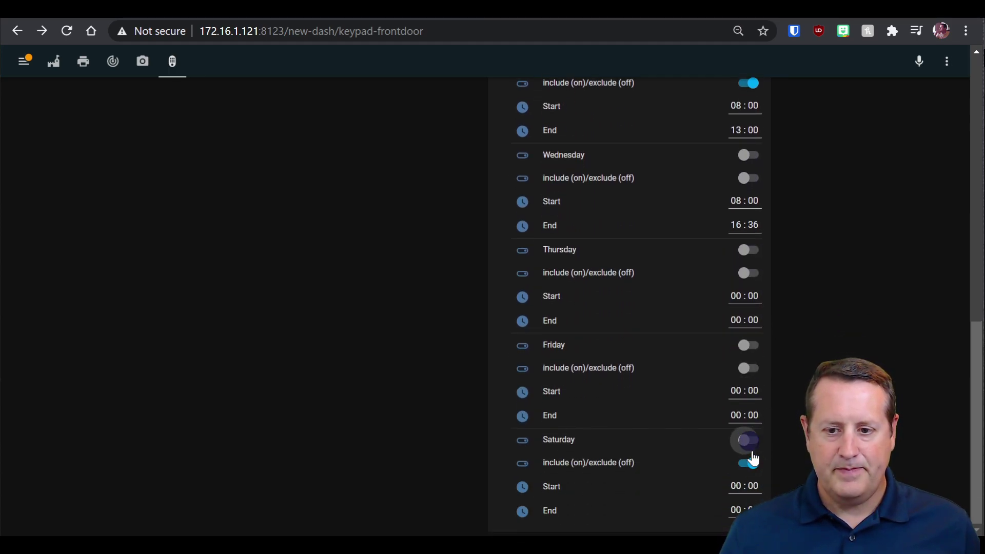
left_click(749, 462)
scroll(582, 297, "up", 6)
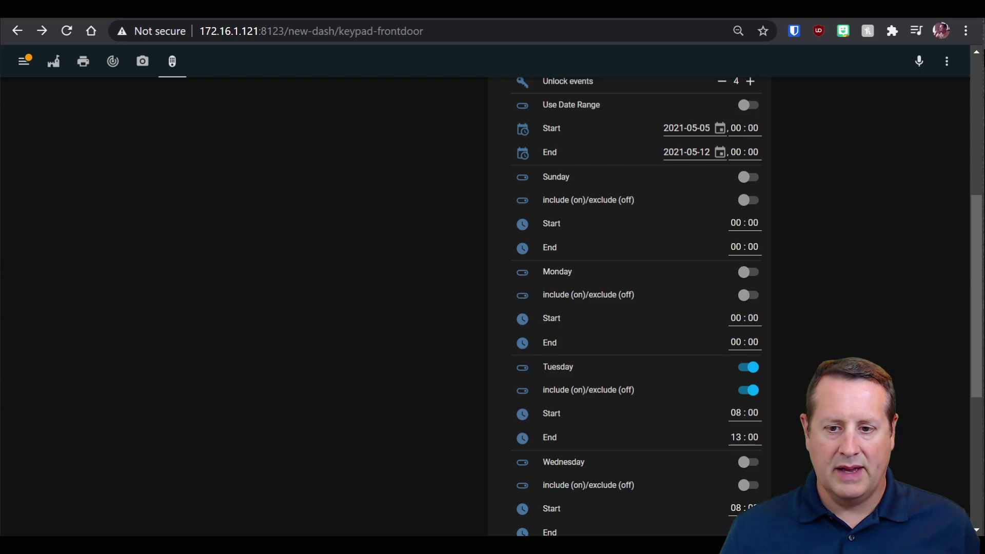
Collapse Code 2's Advanced Options and switch to the keymaster wiki tab on GitHub.
scroll(604, 343, "up", 6)
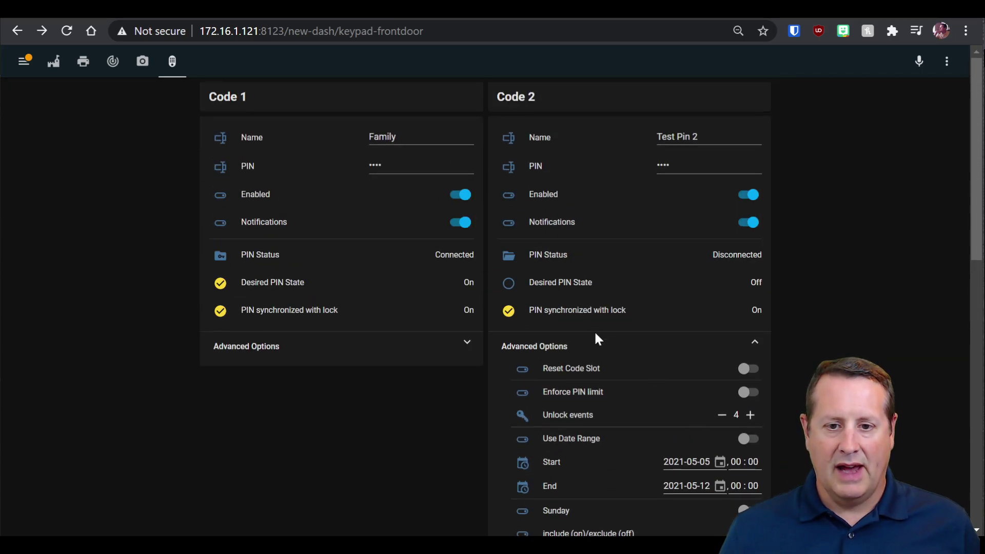
left_click(756, 343)
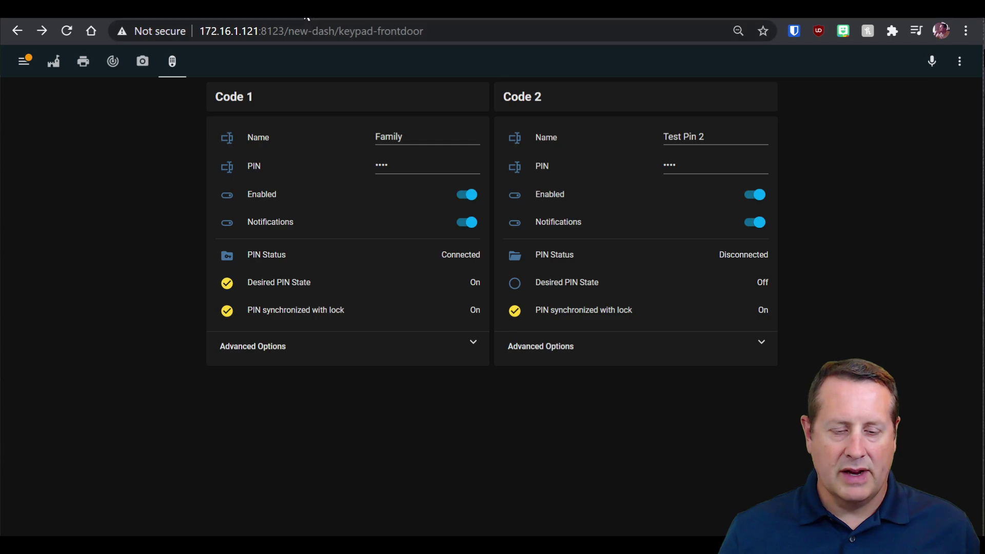
key("ctrl+Tab")
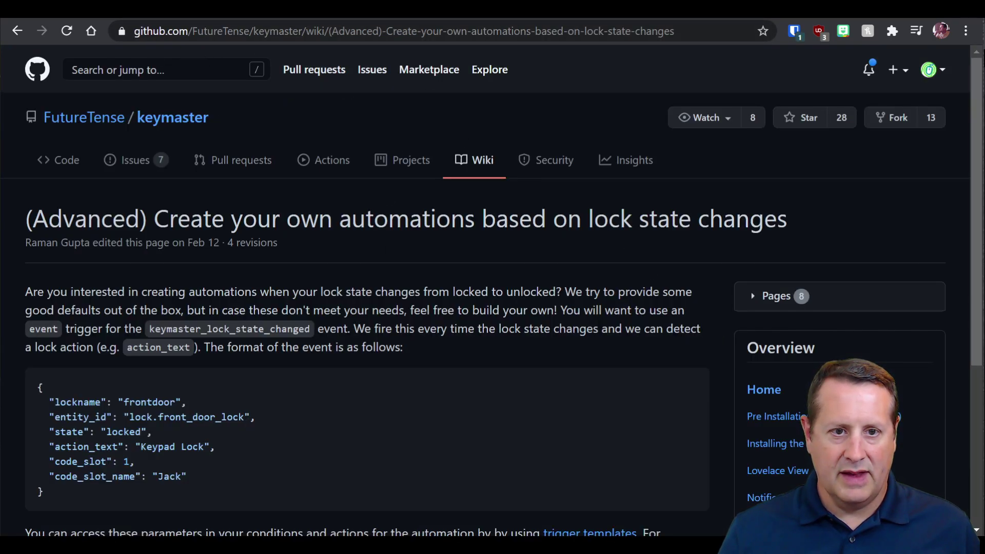
Open the Notification Example Script wiki page and select the whole example script.
scroll(590, 320, "down", 3)
left_click(788, 345)
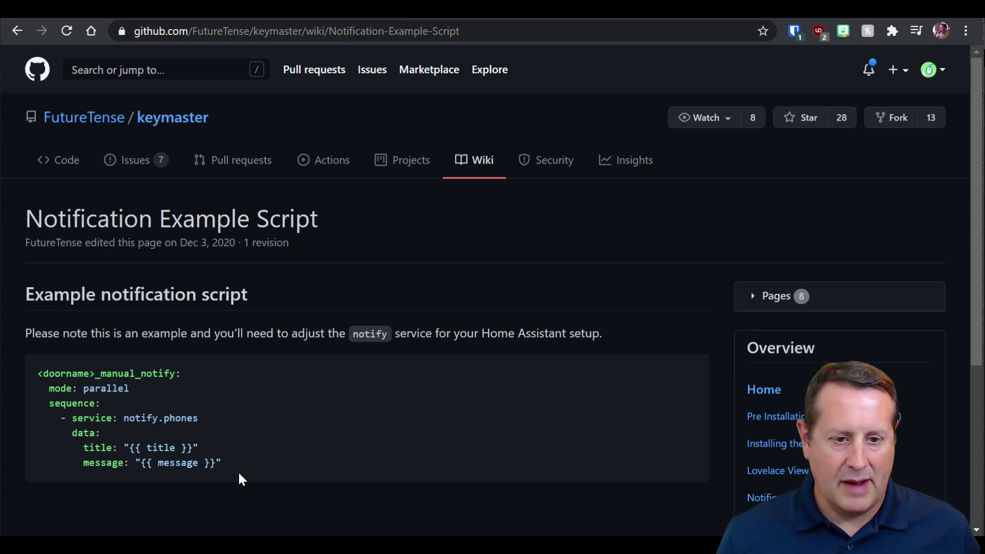
left_click_drag(240, 470, 37, 373)
key("ctrl+c")
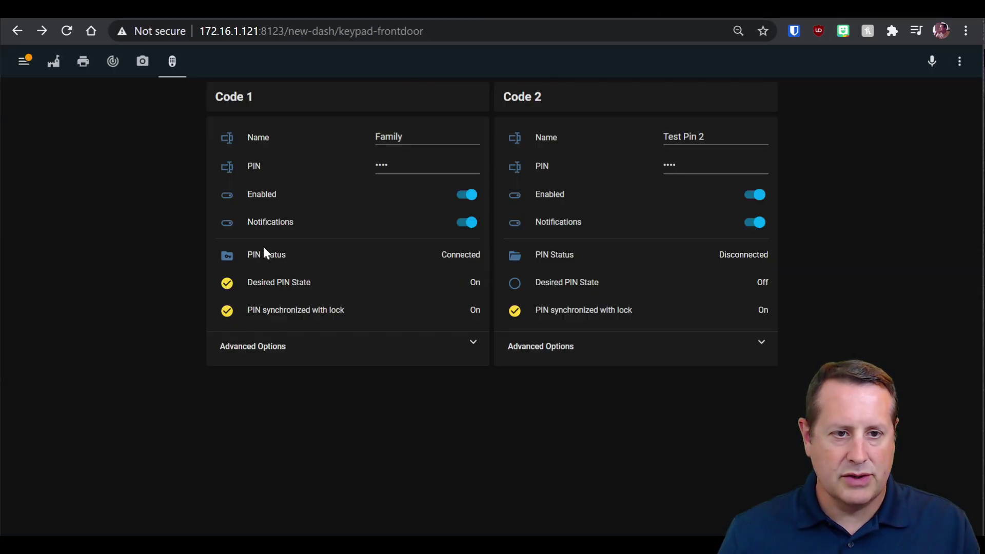
Open /config/scripts.yaml in the File editor through its configuration folder browser.
left_click(24, 62)
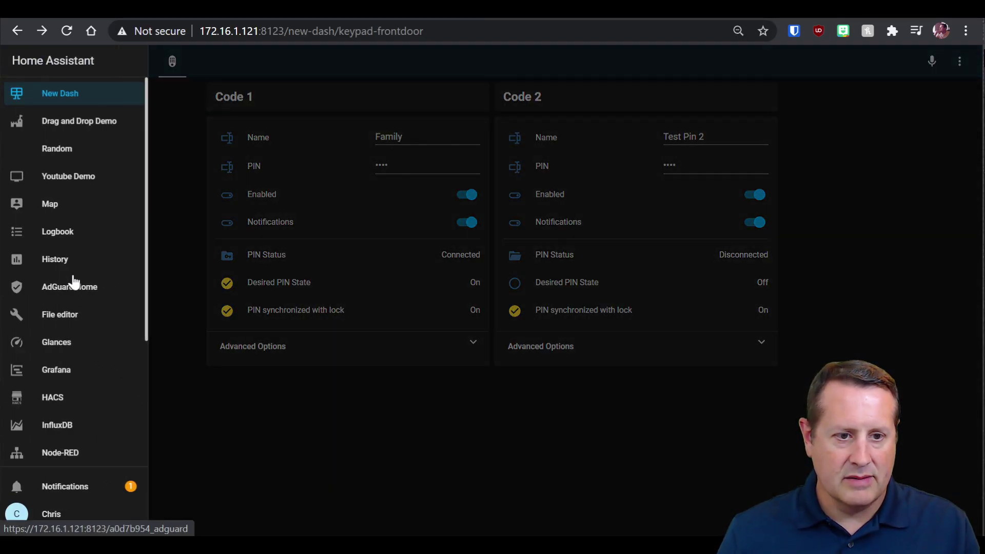
left_click(60, 316)
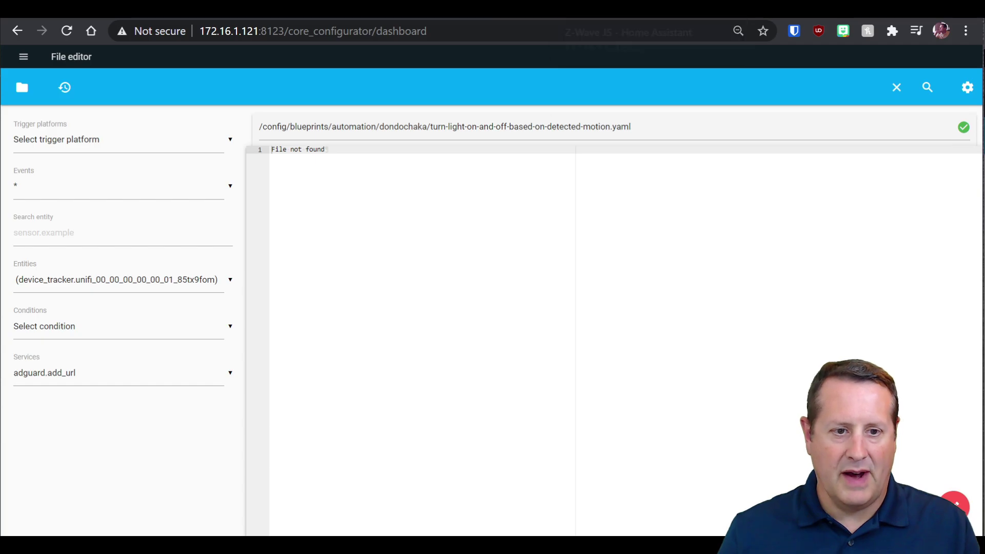
left_click(42, 102)
scroll(118, 354, "down", 15)
scroll(101, 368, "down", 6)
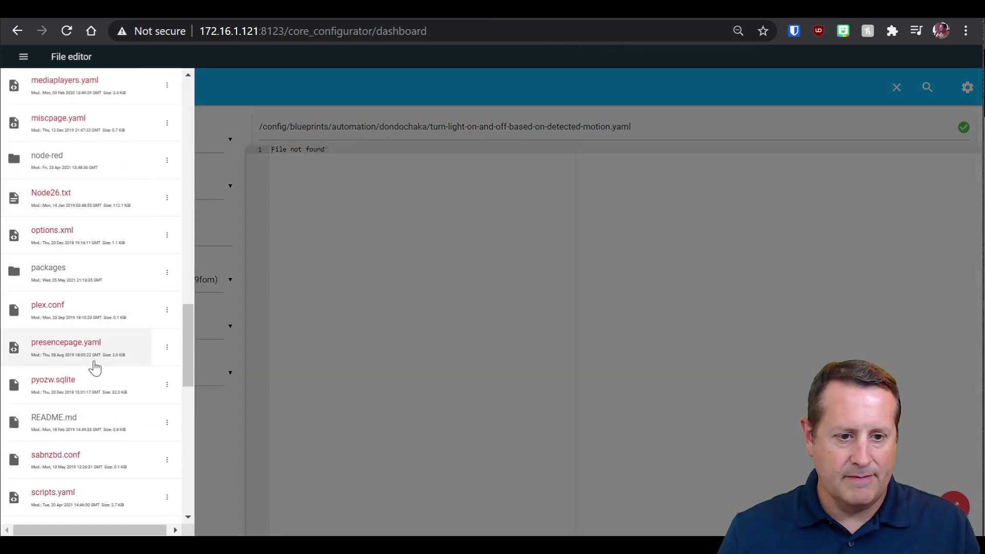
scroll(77, 416, "down", 2)
scroll(66, 409, "down", 3)
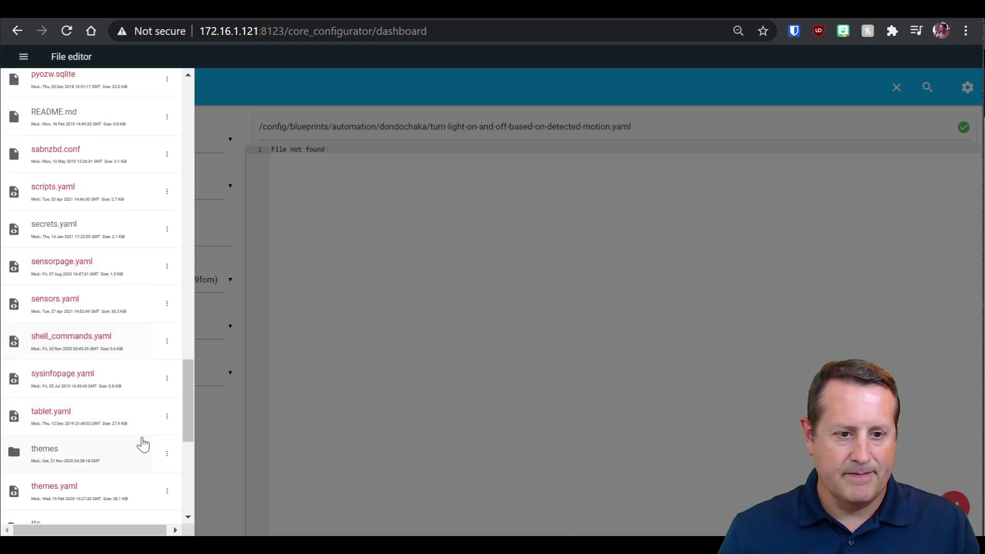
scroll(74, 424, "up", 2)
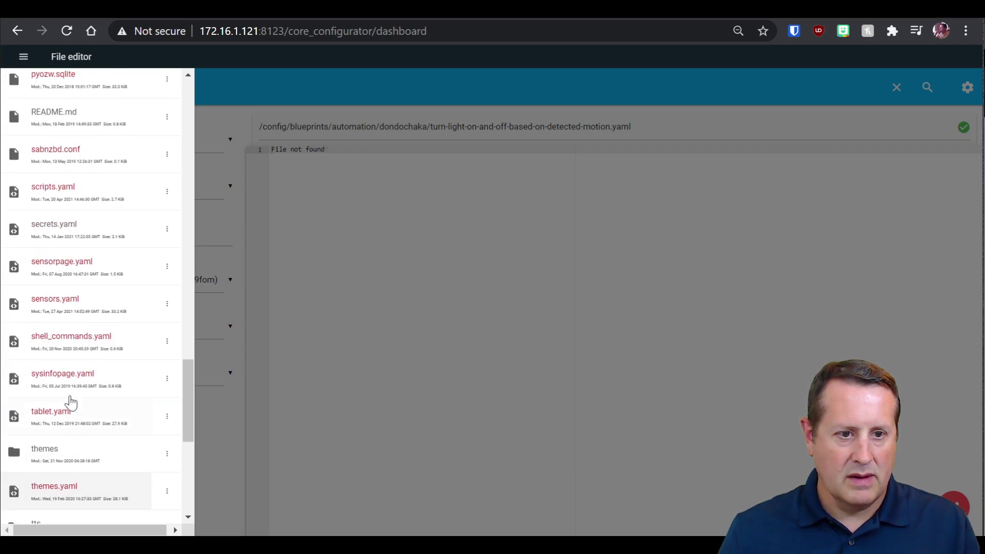
left_click(72, 192)
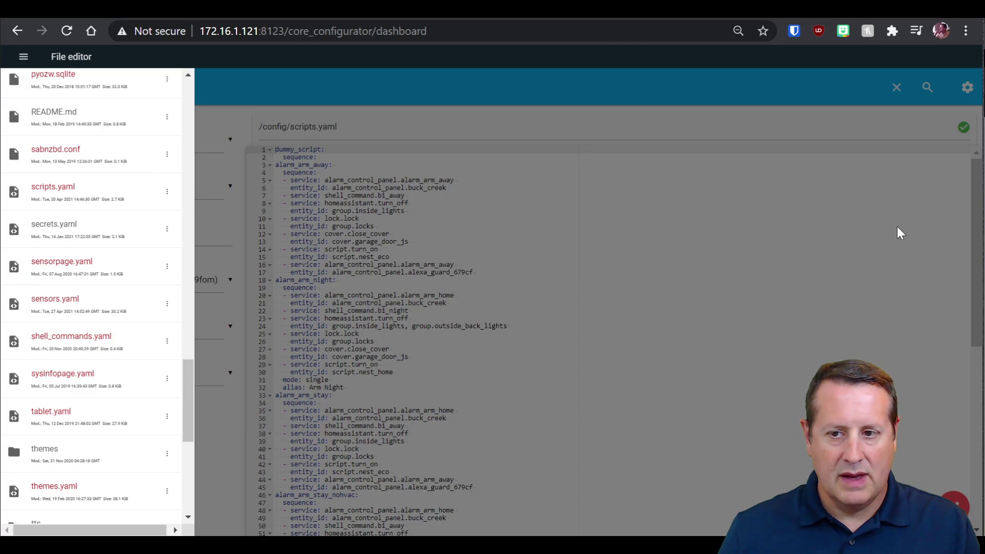
Paste the manual_notify example script on a new line at the end of scripts.yaml.
left_click(979, 282)
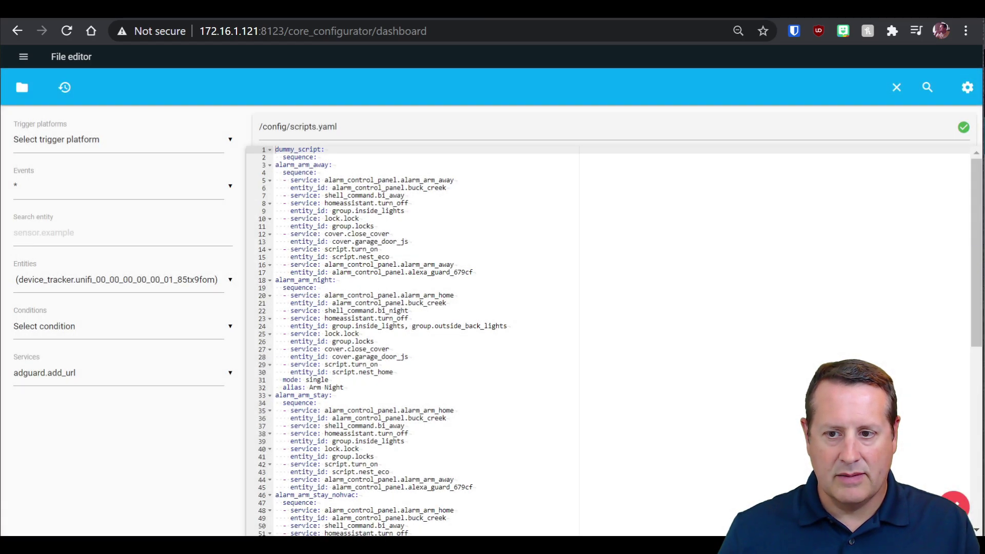
scroll(980, 326, "down", 5)
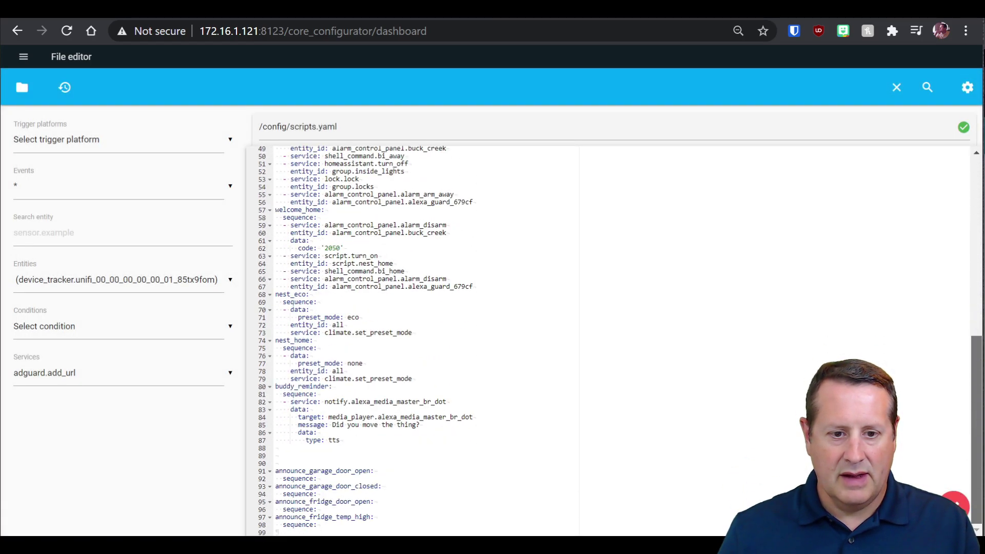
left_click(329, 532)
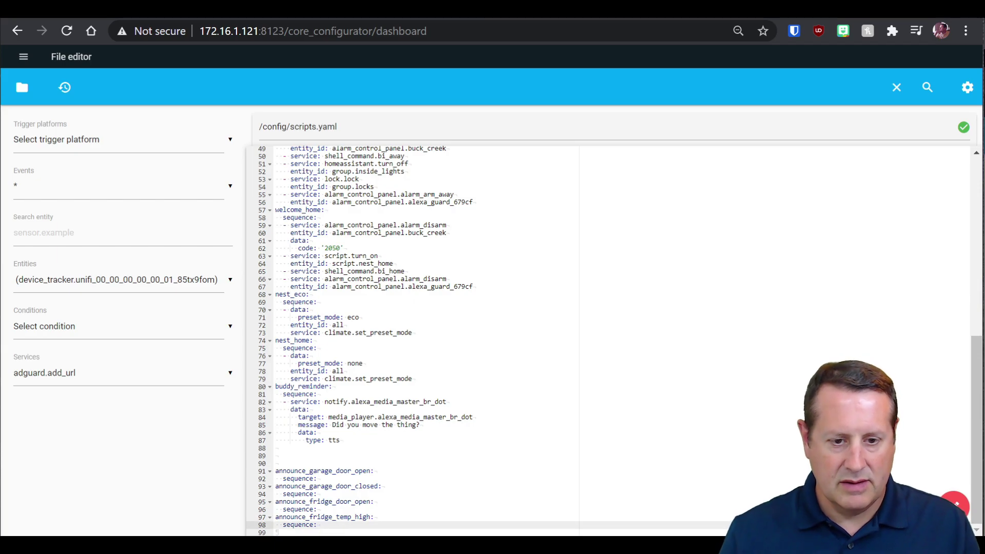
key("Return")
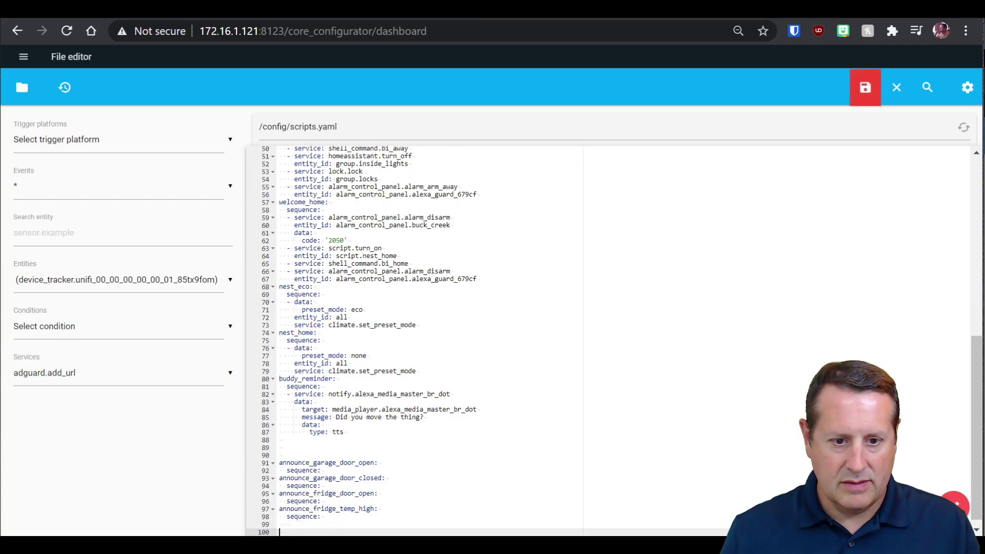
key("ctrl+v")
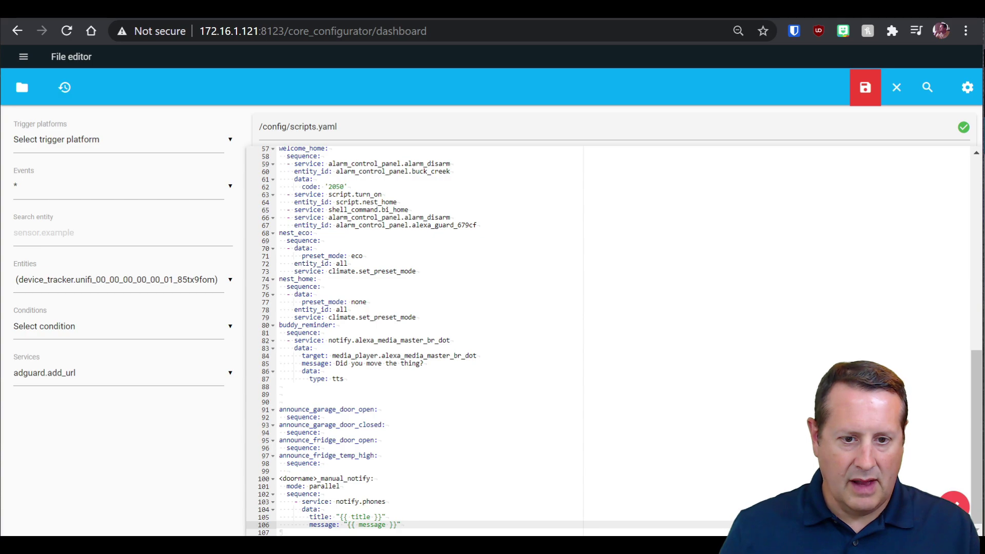
Rename the pasted script to frontdoor_manual_notify by removing the <doorname>_ placeholder.
left_click(315, 478)
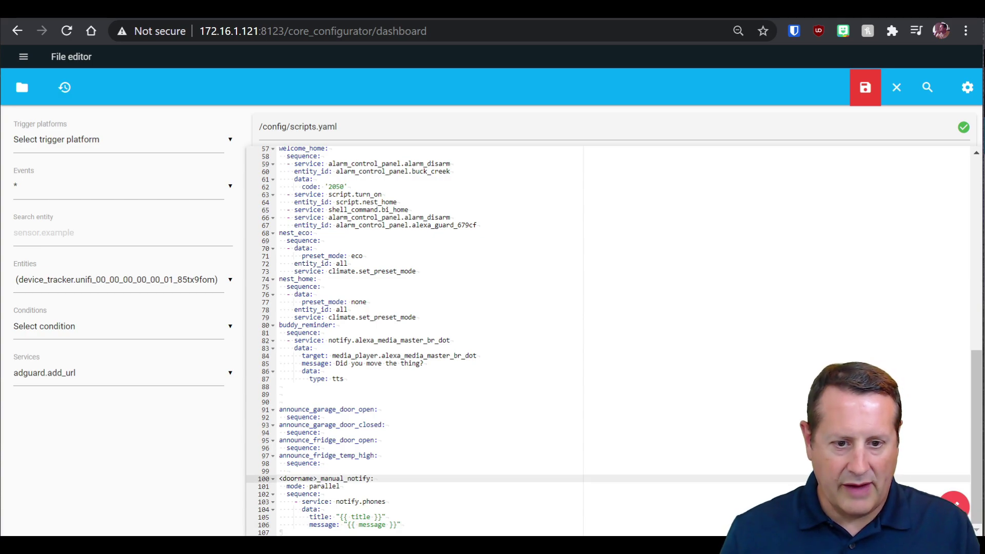
key("Delete")
key("BackSpace")
key("BackSpace")
key("BackSpace")
key("BackSpace")
key("BackSpace")
key("BackSpace")
key("BackSpace")
key("BackSpace")
key("BackSpace")
key("BackSpace")
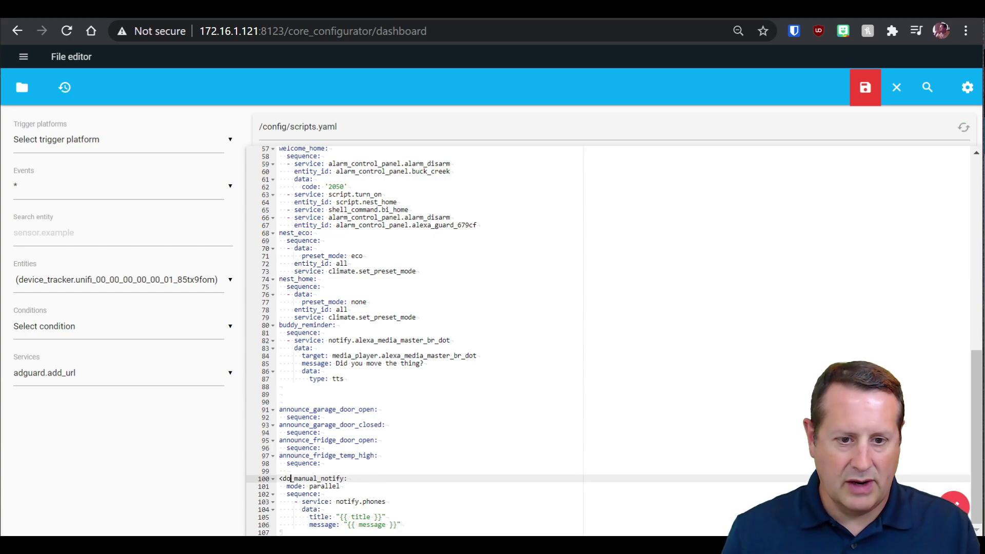
type("FRO")
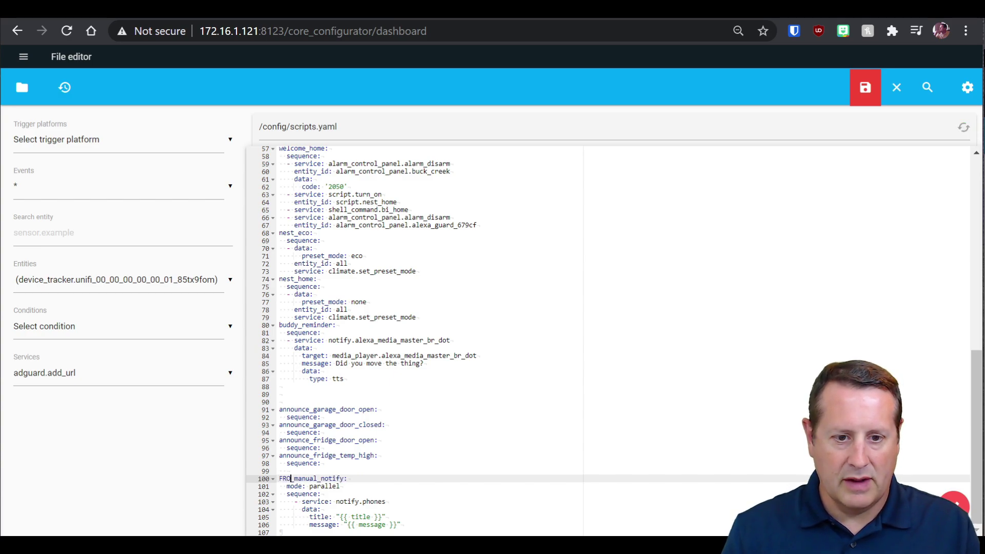
type("fro")
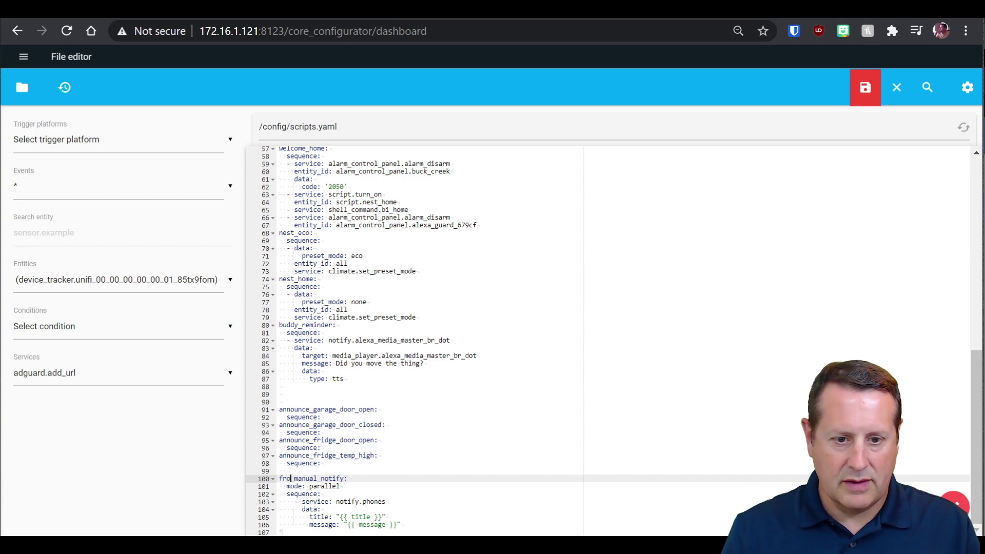
type("ntdoor")
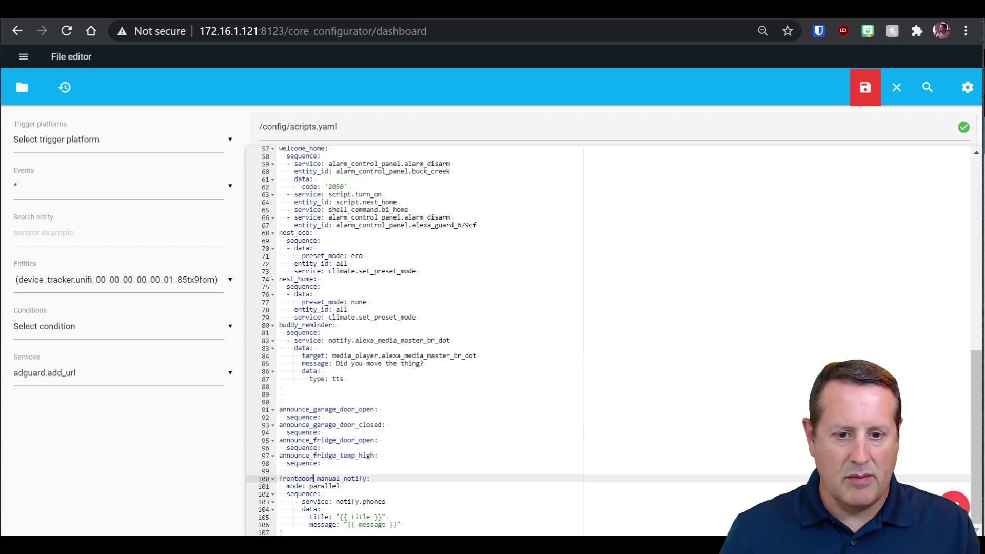
Zoom in and begin replacing the notify.phones service with notify.pushover.
key("ctrl+plus")
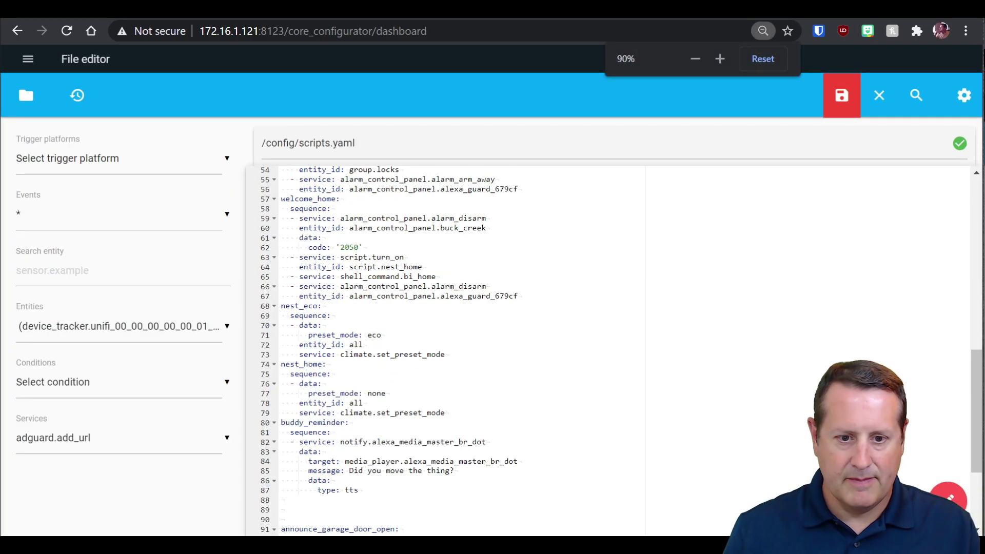
scroll(513, 349, "down", 3)
key("ctrl+plus")
key("ctrl+plus")
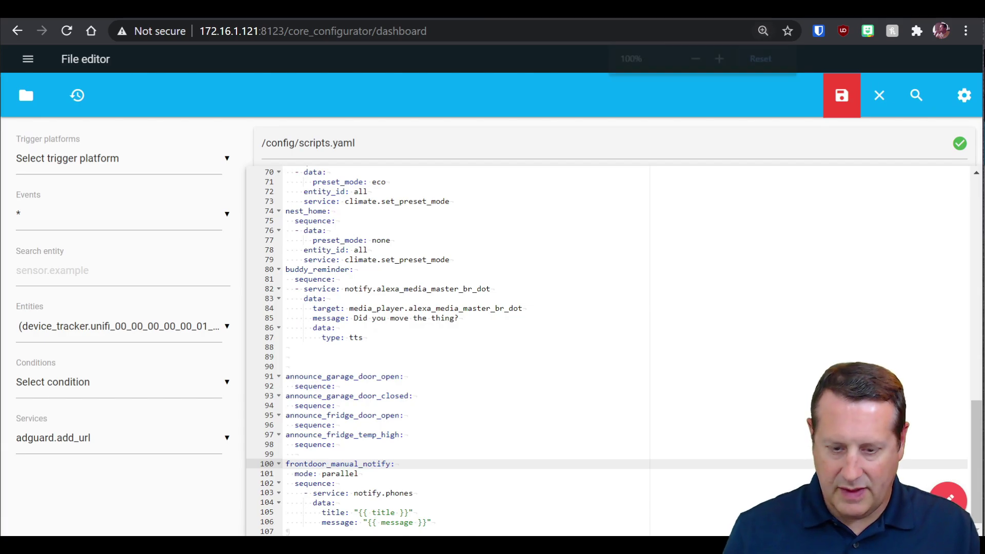
scroll(513, 359, "down", 3)
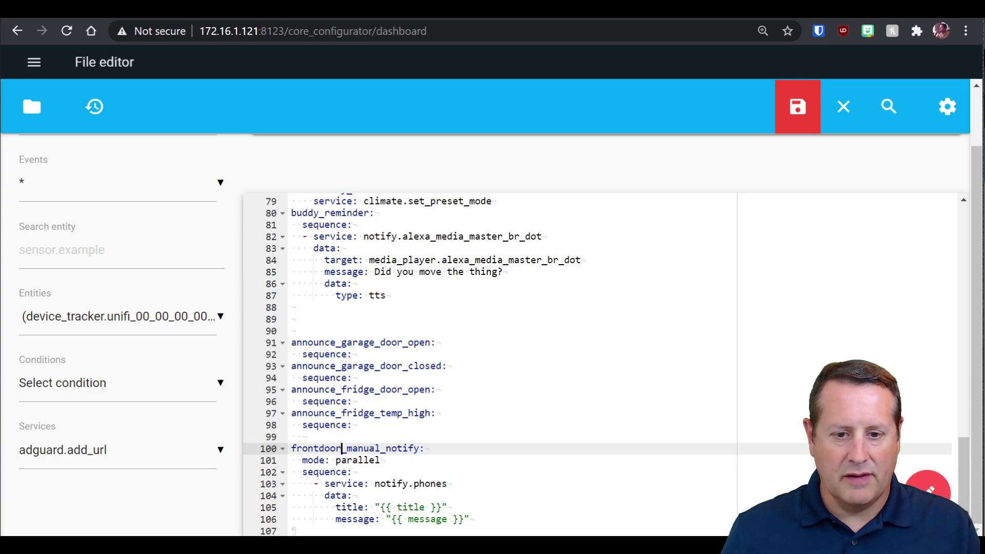
left_click(447, 483)
key("BackSpace")
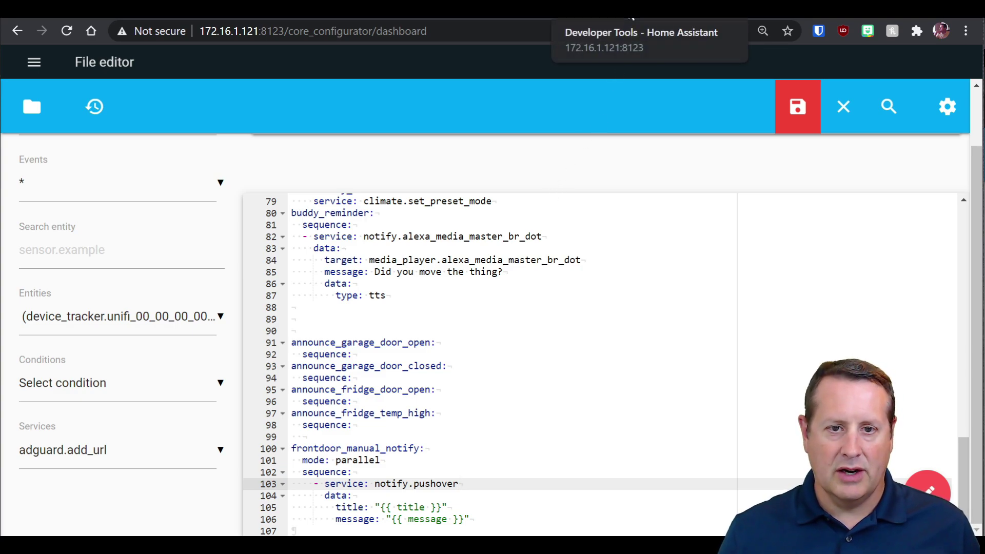
Save and close scripts.yaml, then run Check Configuration under Configuration > Server Controls.
left_click(798, 116)
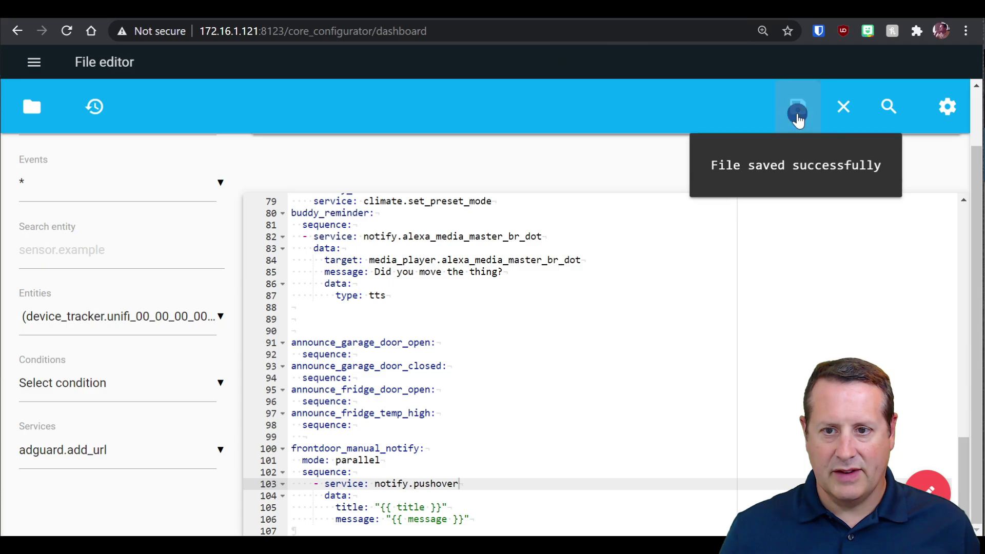
left_click(844, 105)
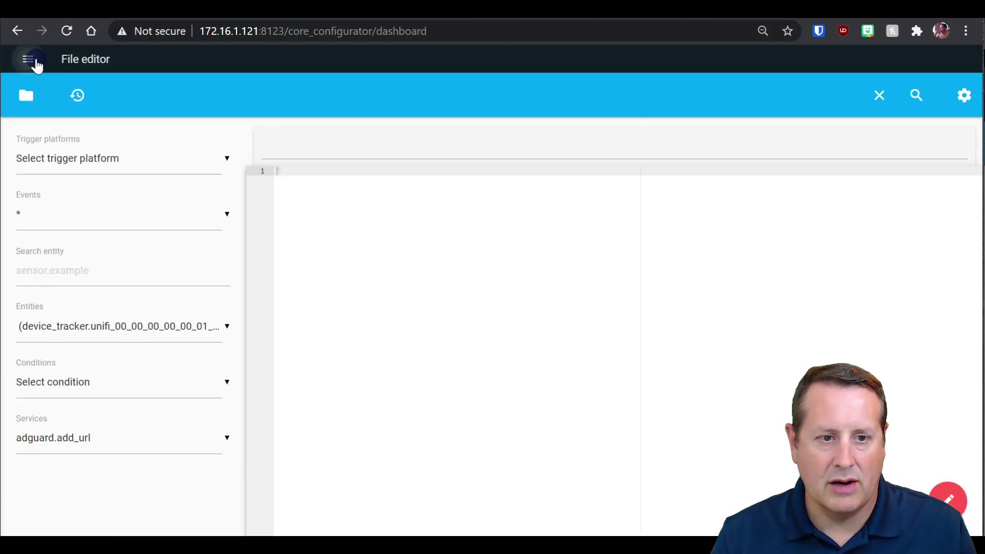
left_click(37, 65)
scroll(59, 285, "down", 3)
left_click(103, 434)
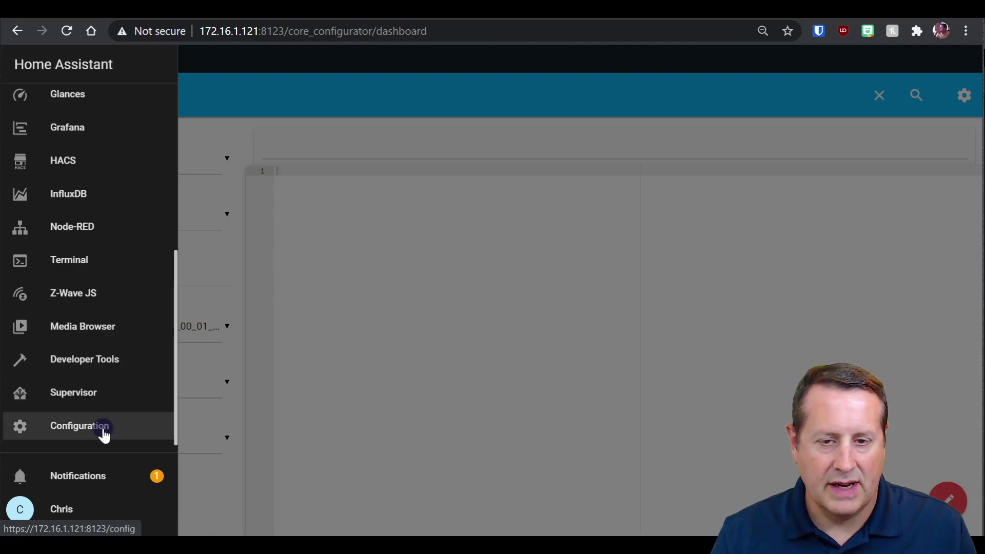
scroll(481, 418, "down", 10)
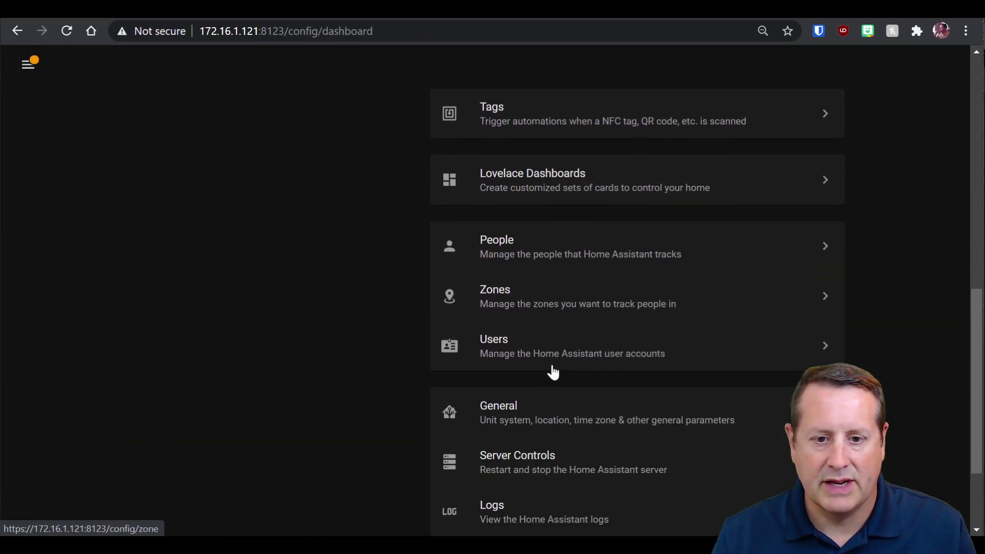
left_click(553, 462)
left_click(693, 266)
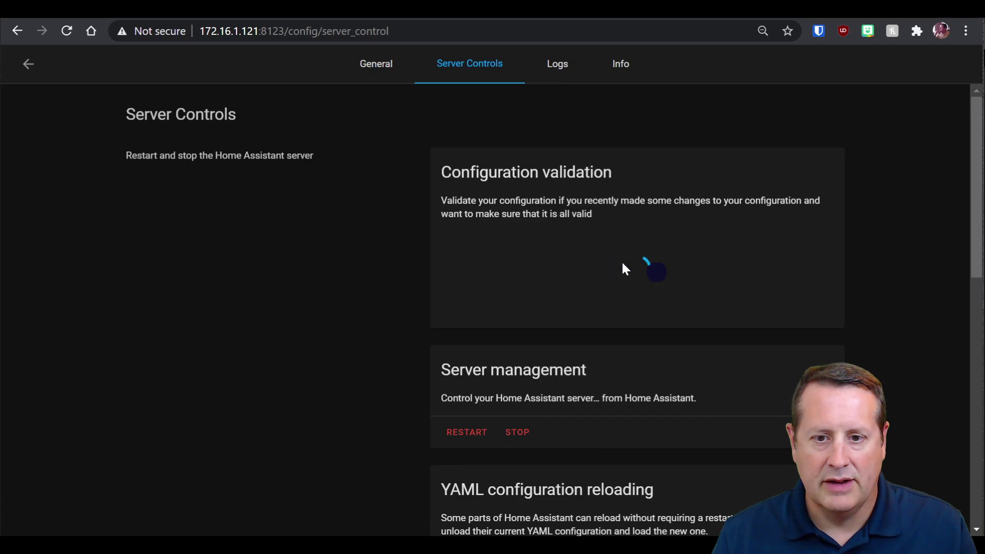
scroll(417, 300, "down", 10)
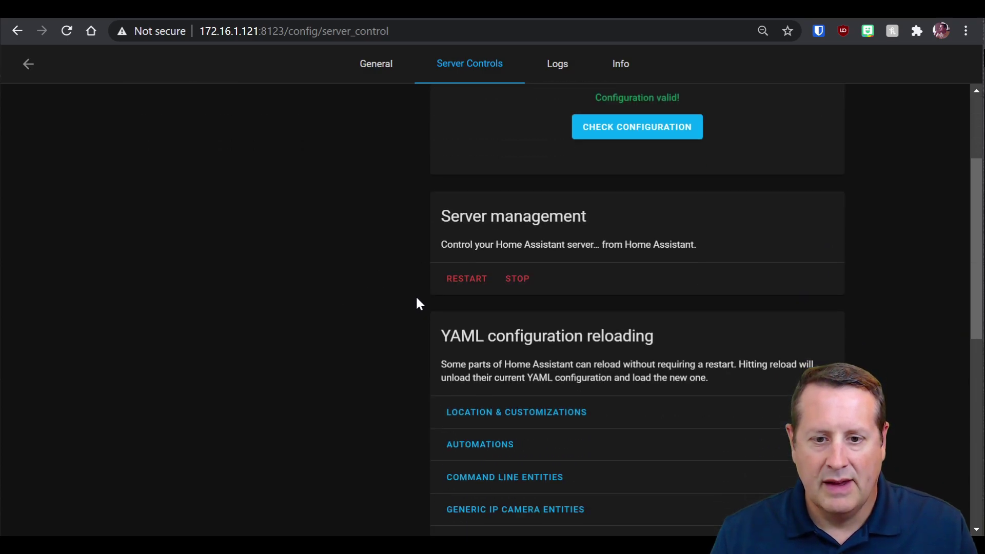
scroll(416, 302, "down", 3)
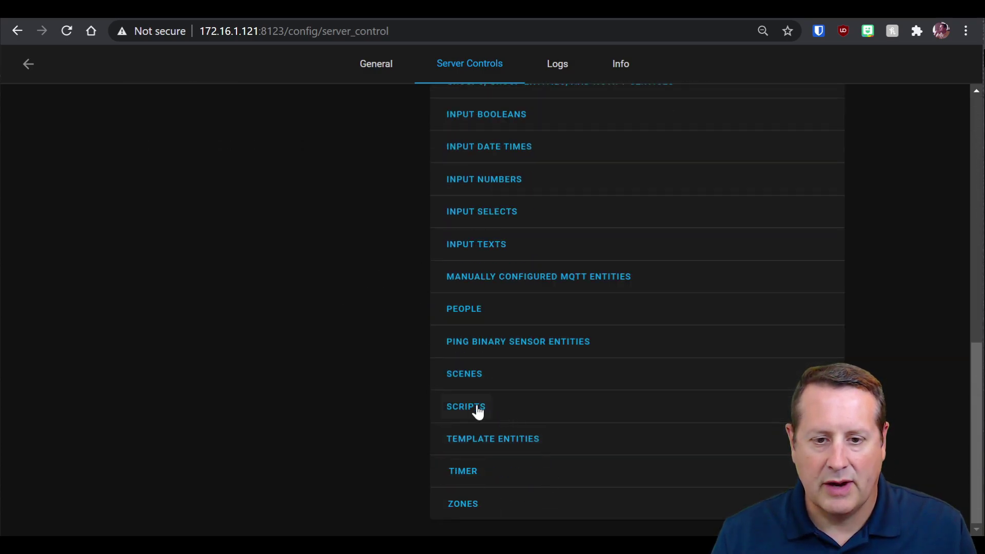